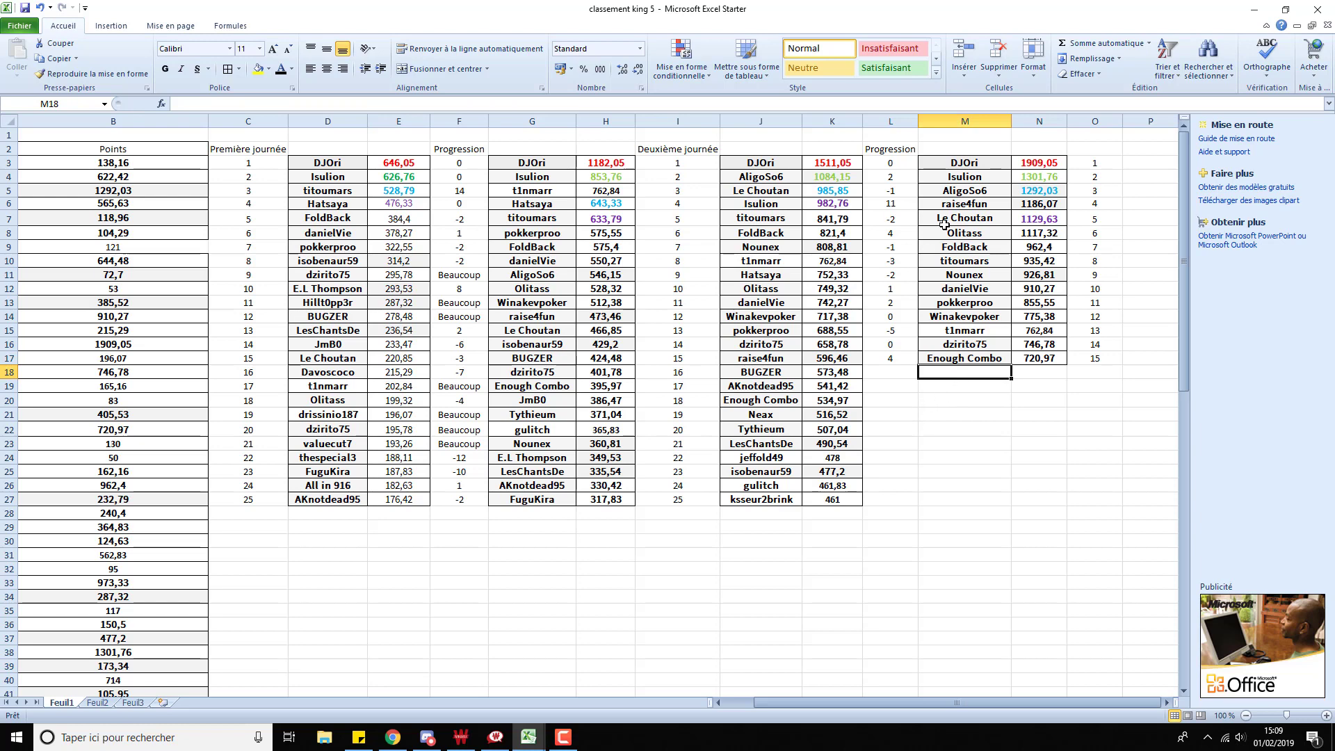
- Examine how the points of the six top-ranked players in the latest ranking are calculated in N3:N8
left_click(1019, 163)
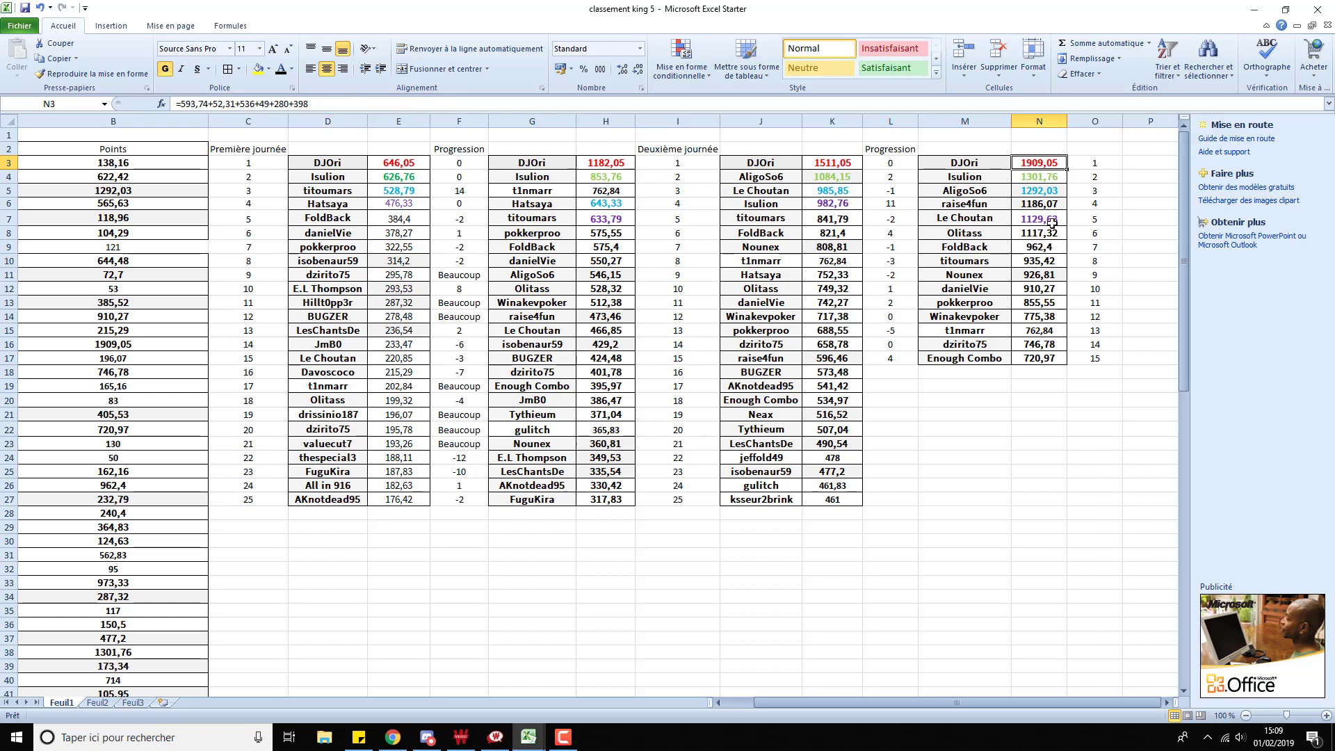
left_click(1032, 177)
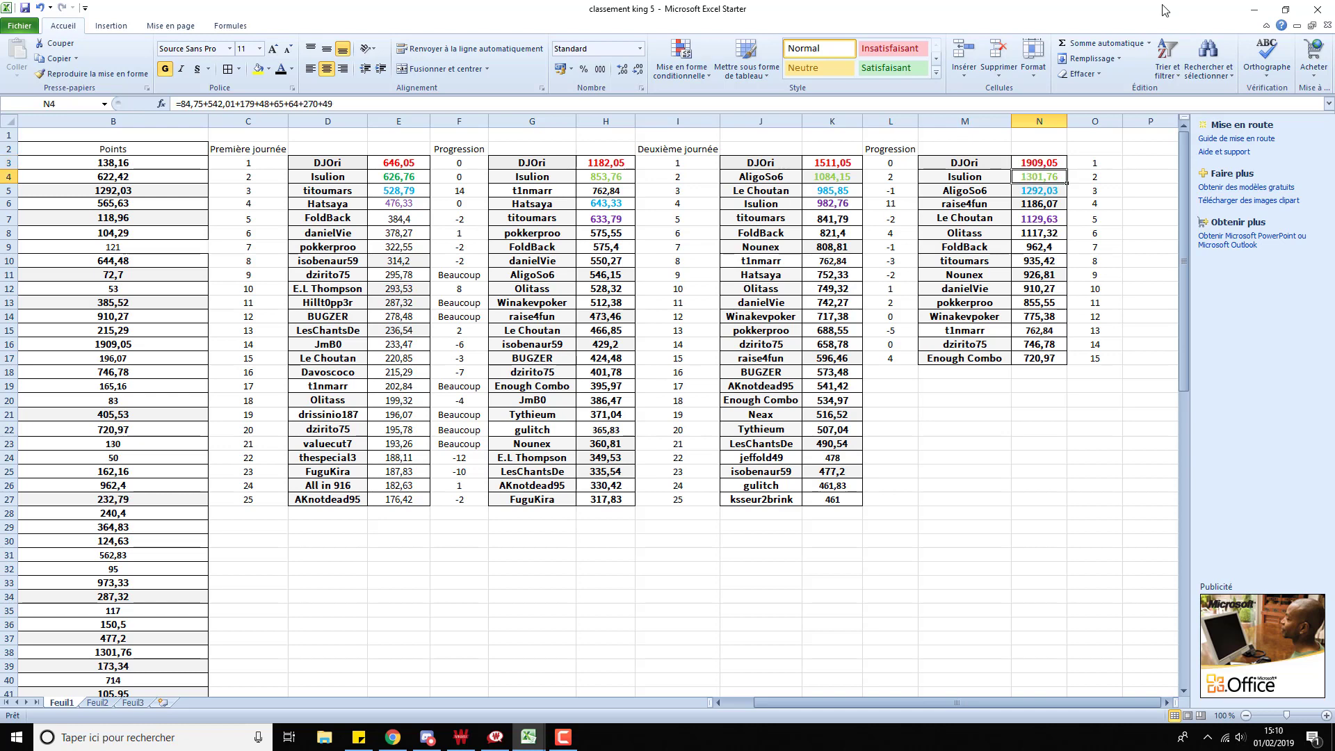
left_click(1056, 189)
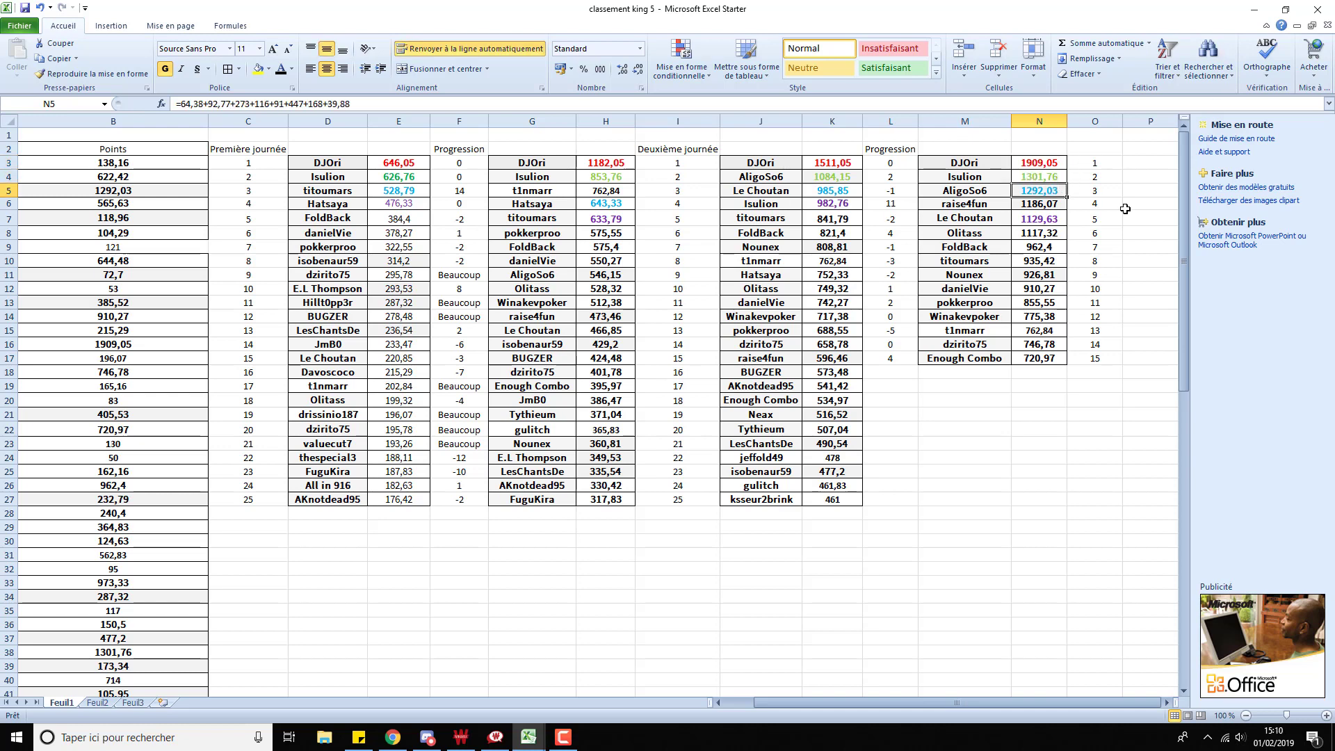
left_click(1019, 220)
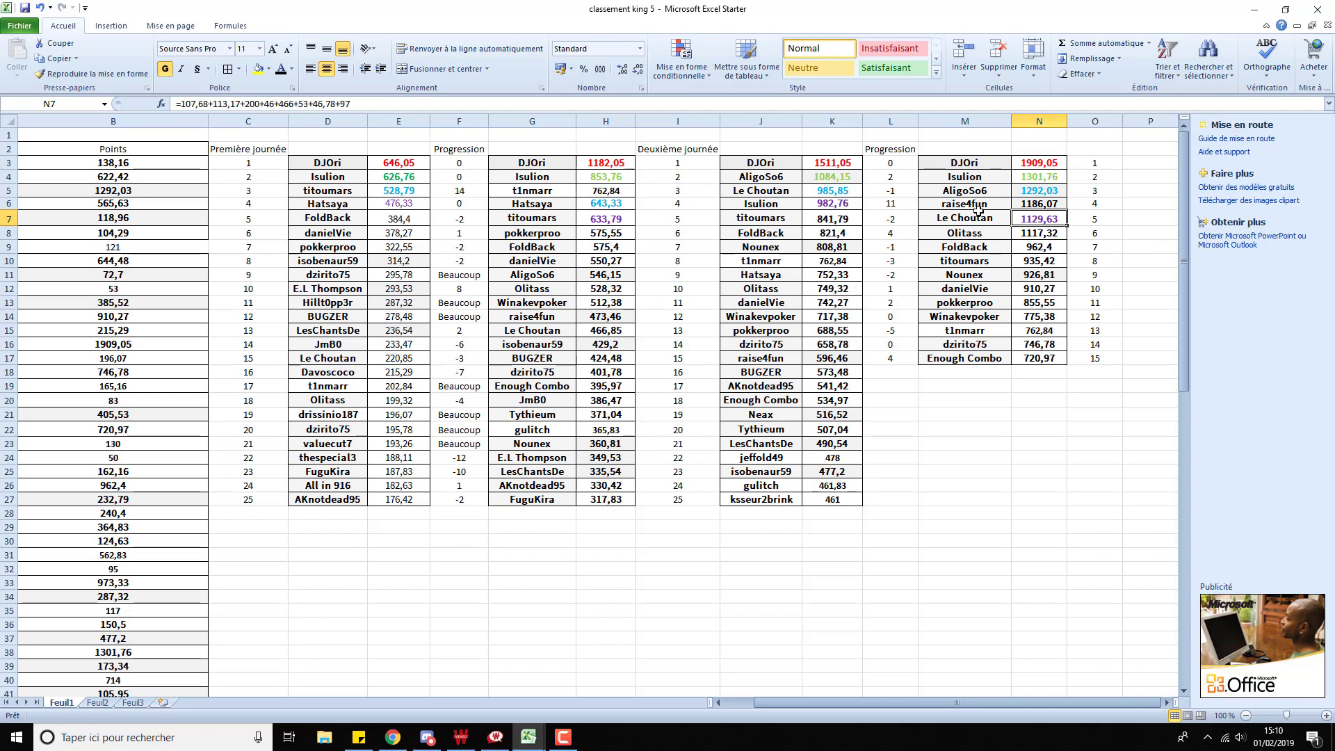
left_click(1022, 201)
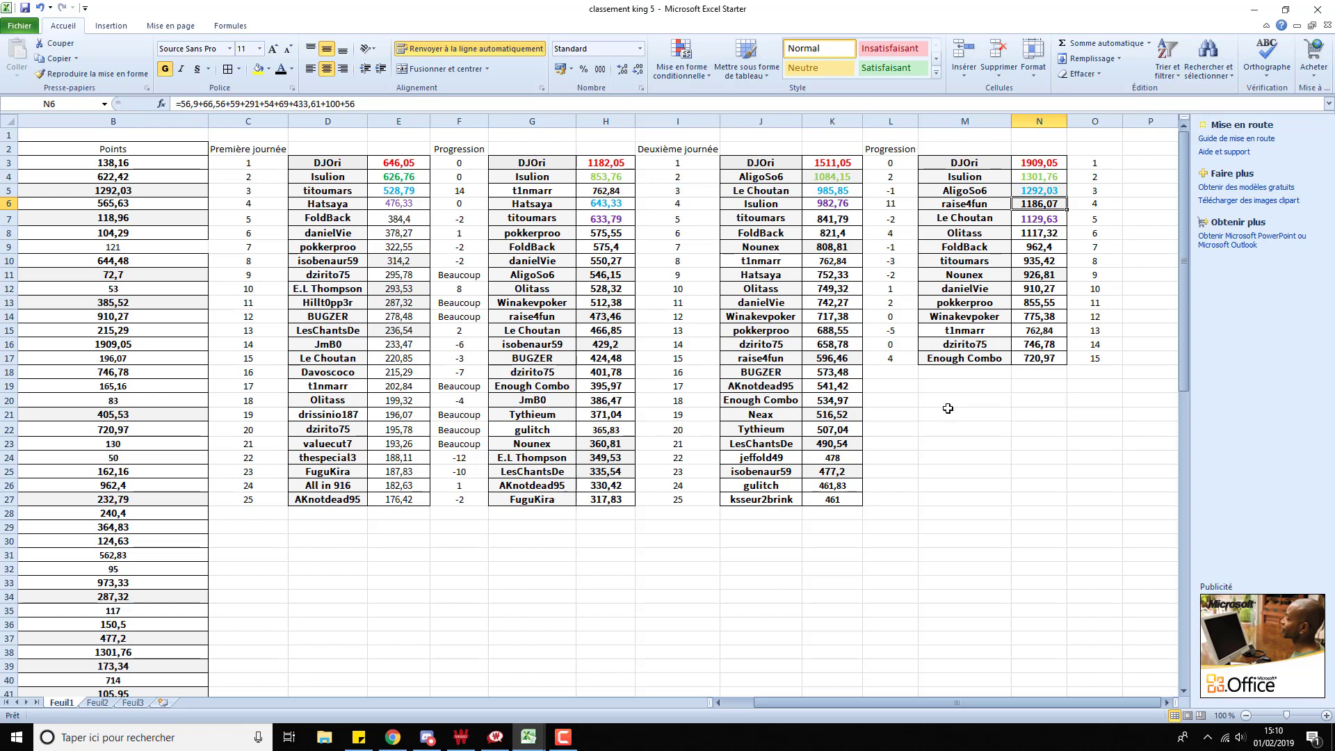
left_click(970, 399)
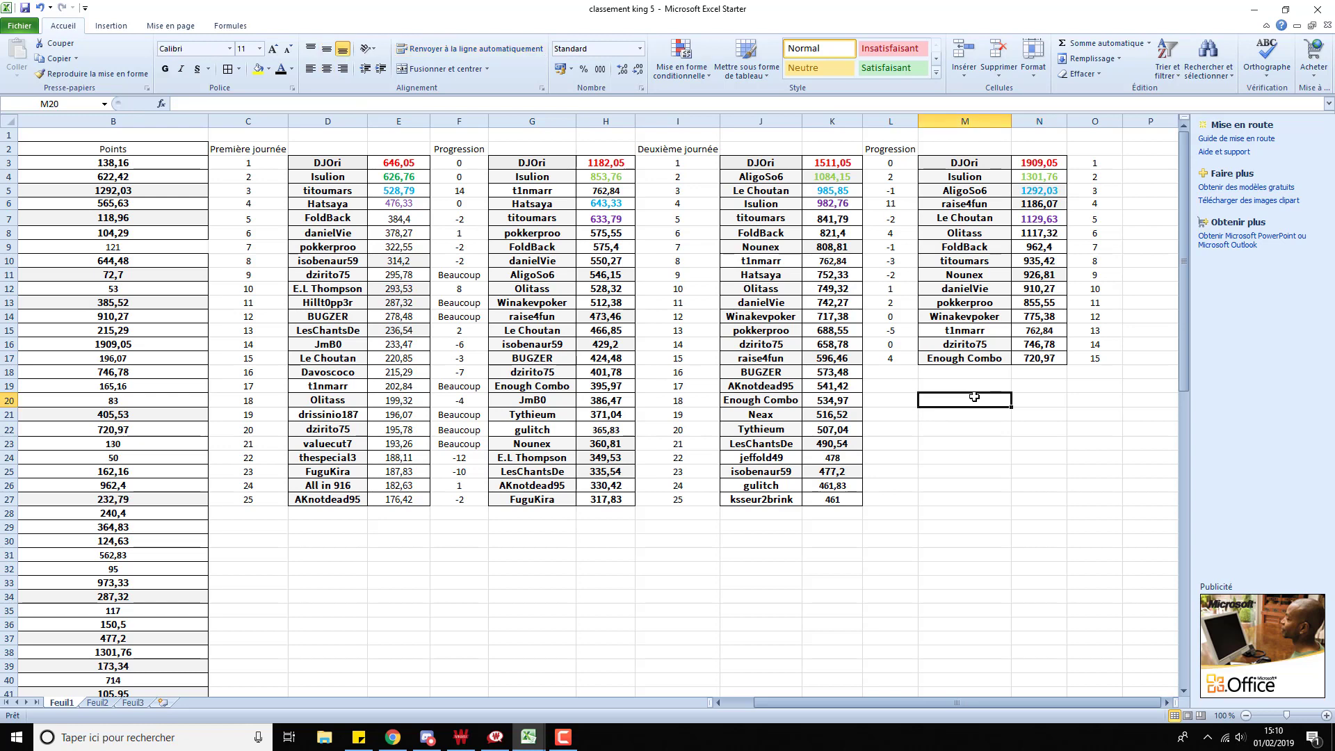
left_click(986, 380)
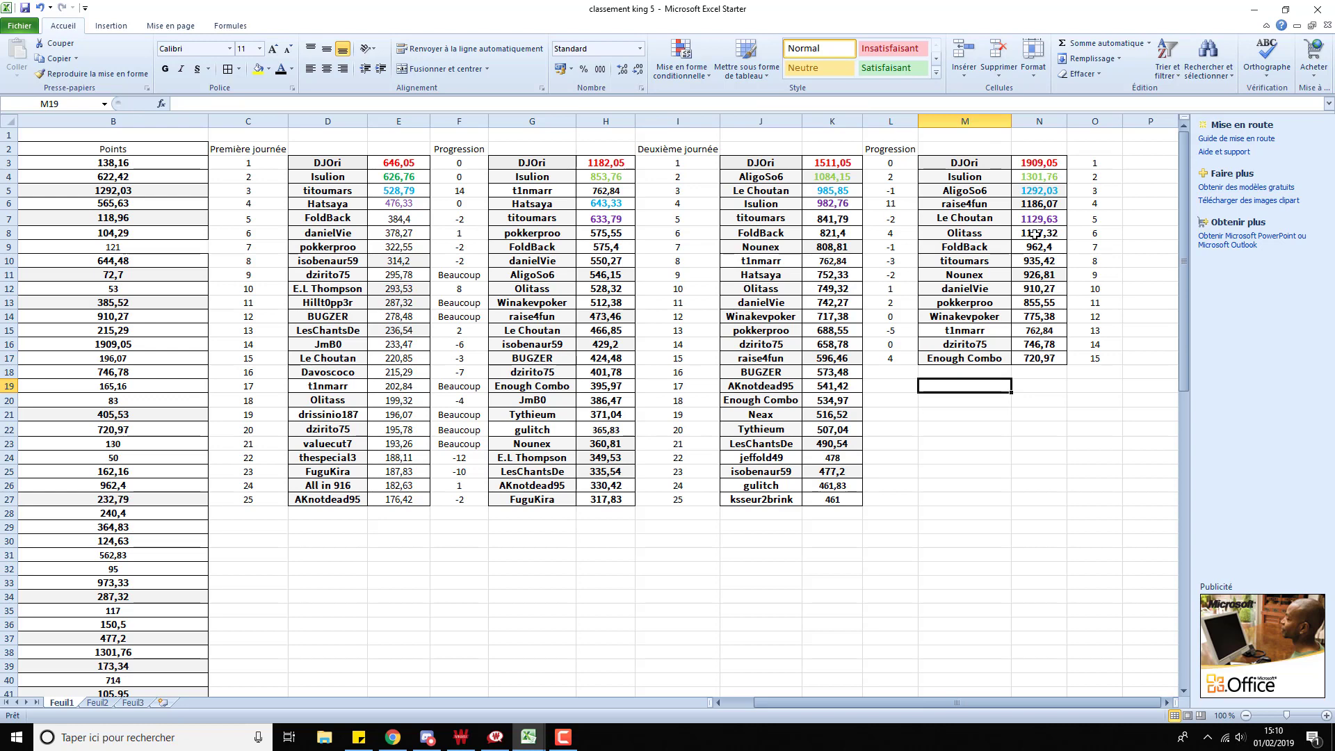
left_click(1029, 203)
left_click(969, 203)
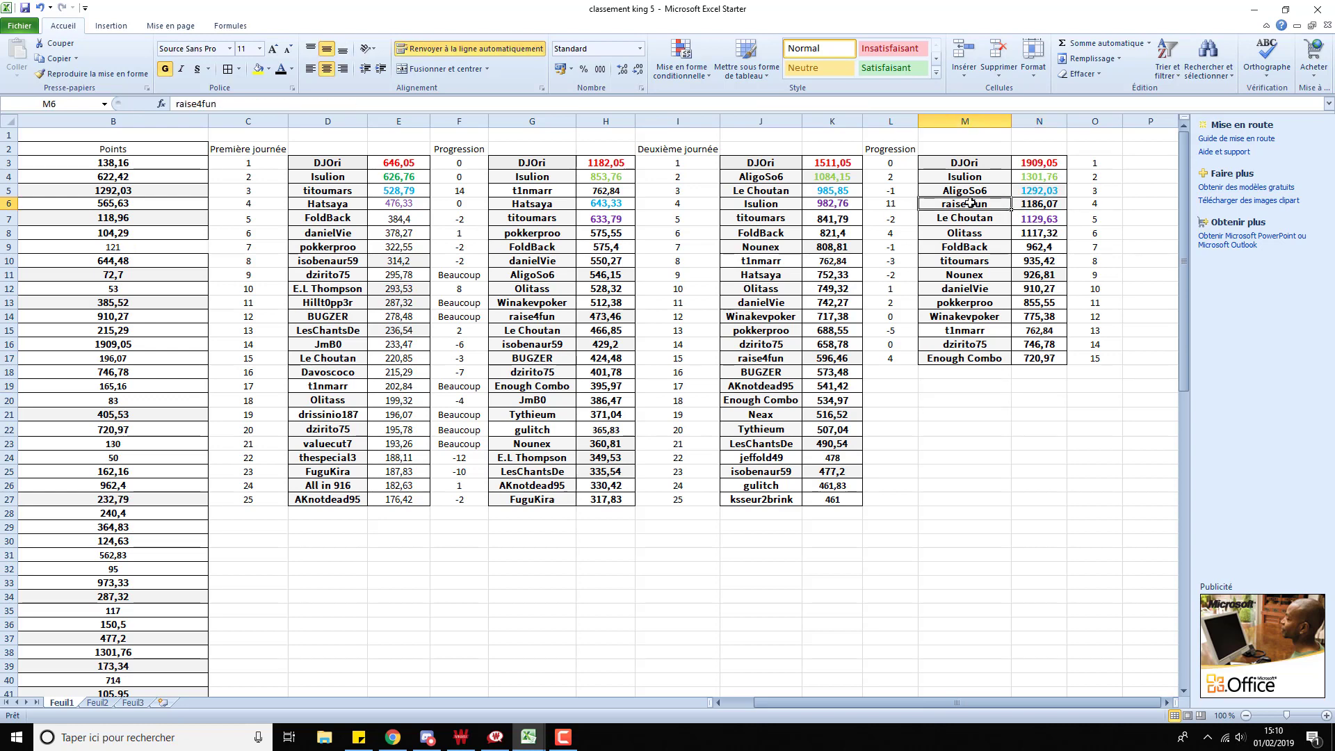
left_click(1018, 219)
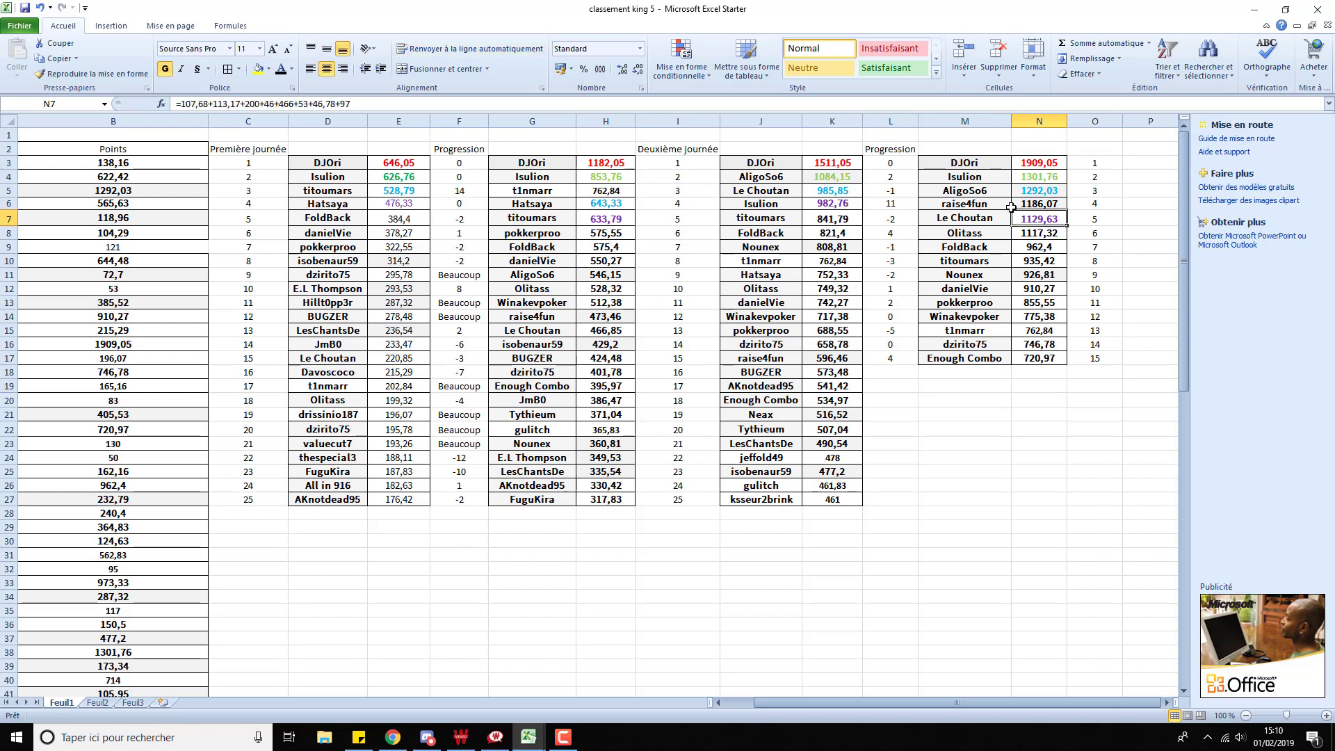
left_click(1013, 205)
left_click(1016, 218)
left_click(984, 238)
left_click(1039, 232)
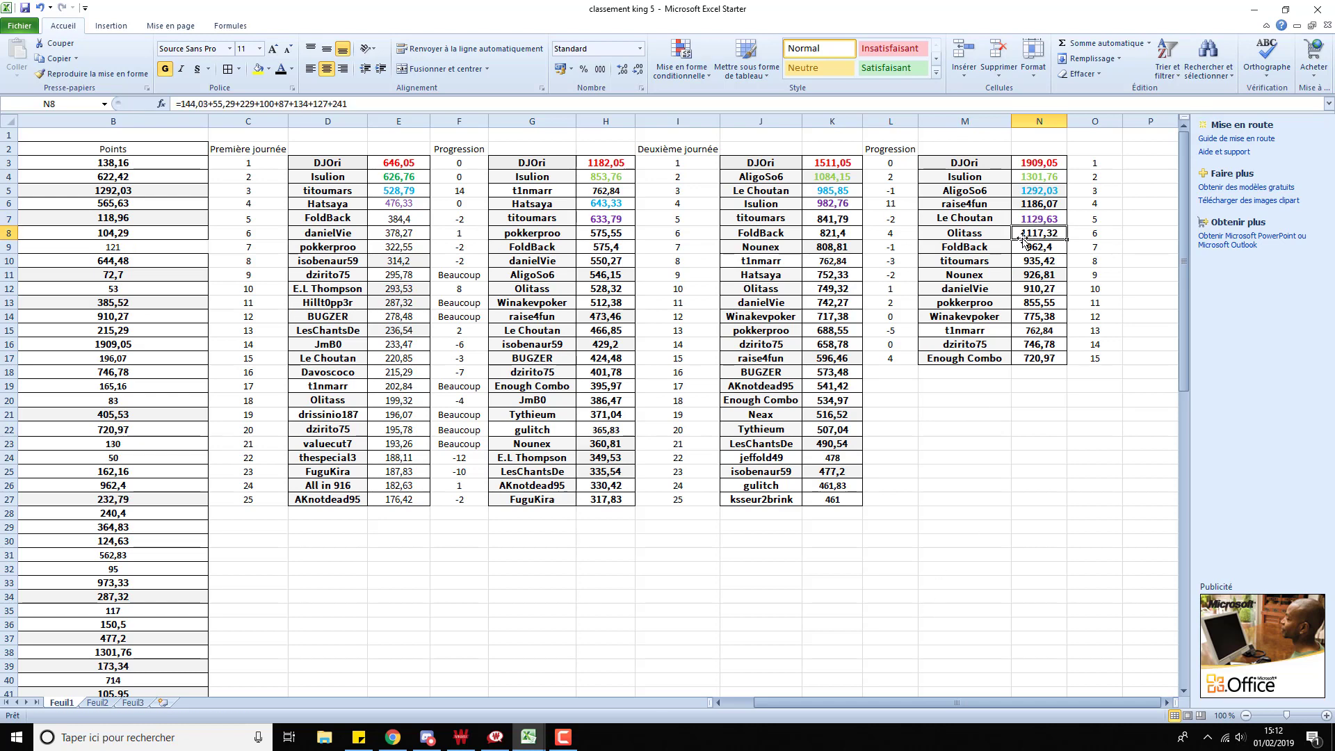
left_click(1036, 216)
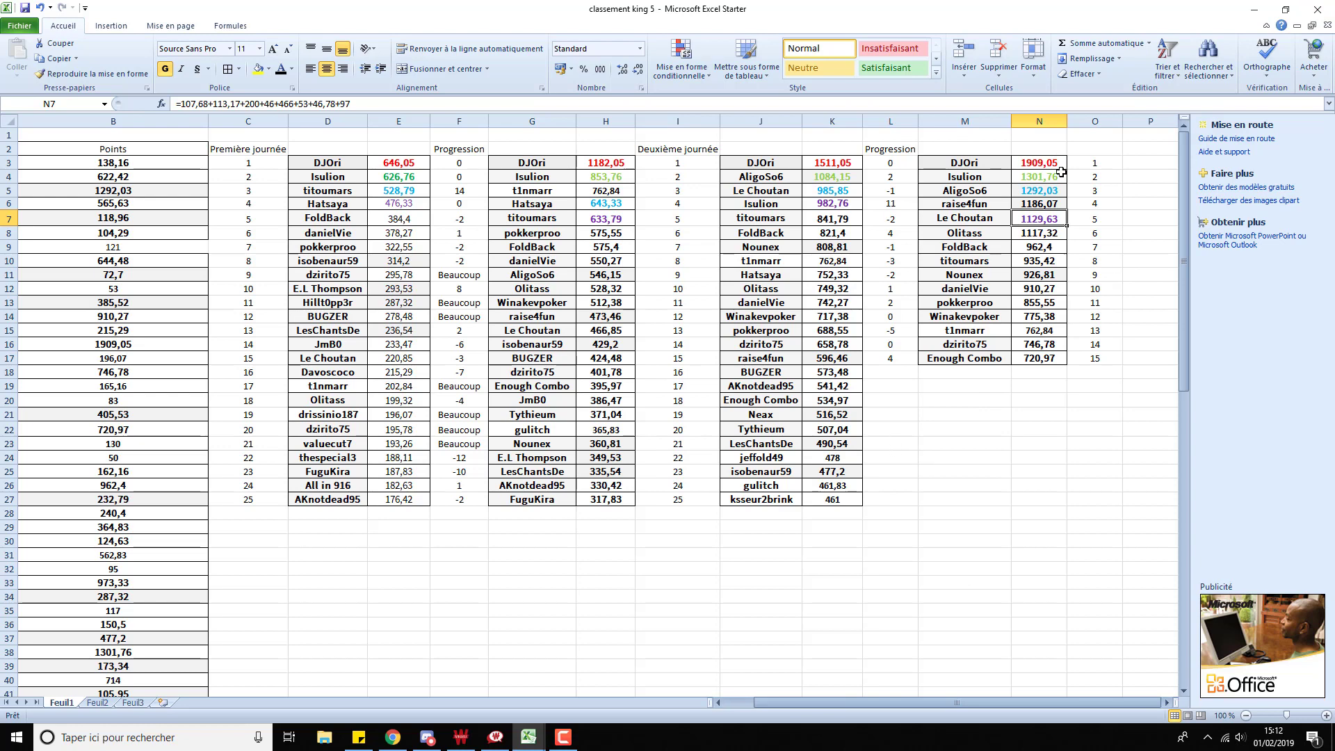
- Highlight the top five players of the latest ranking, and the full fifteen-player list in M3:N17
left_click_drag(962, 162, 1039, 218)
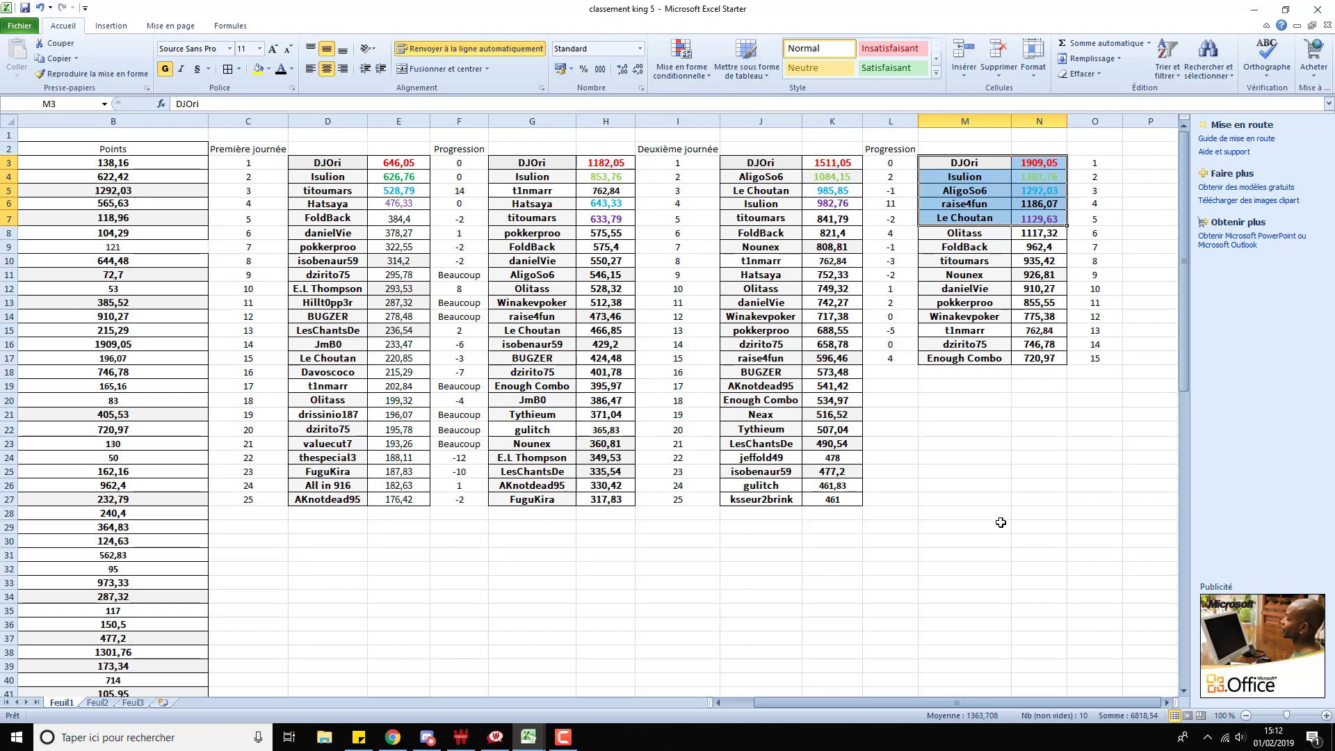
left_click(957, 395)
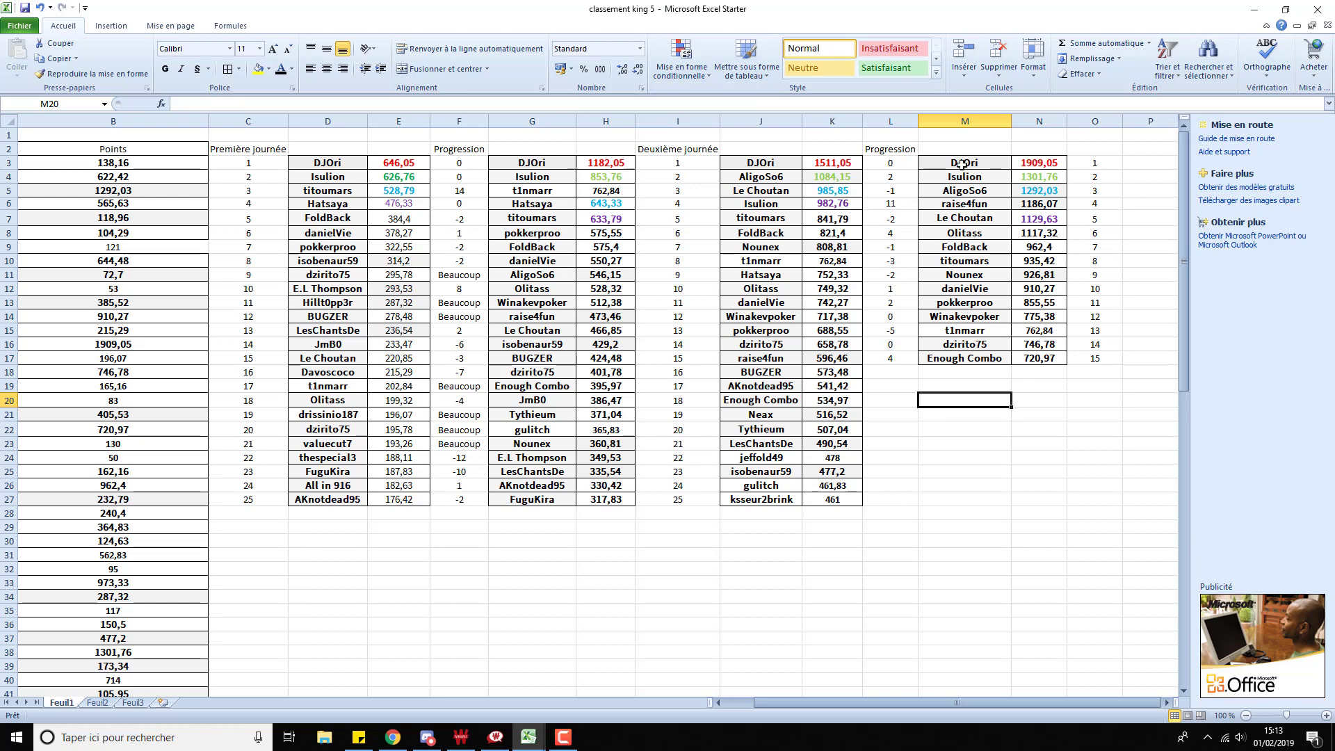
left_click_drag(961, 164, 1045, 360)
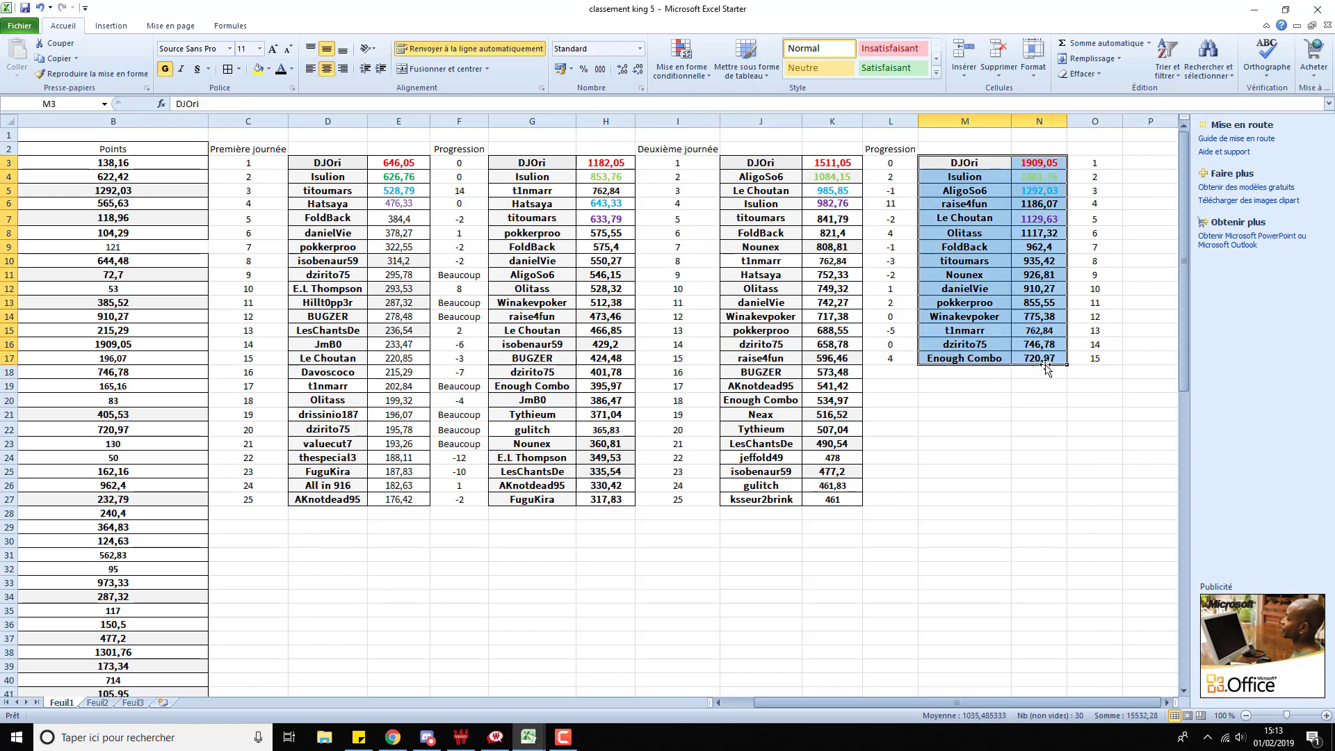
left_click(963, 376)
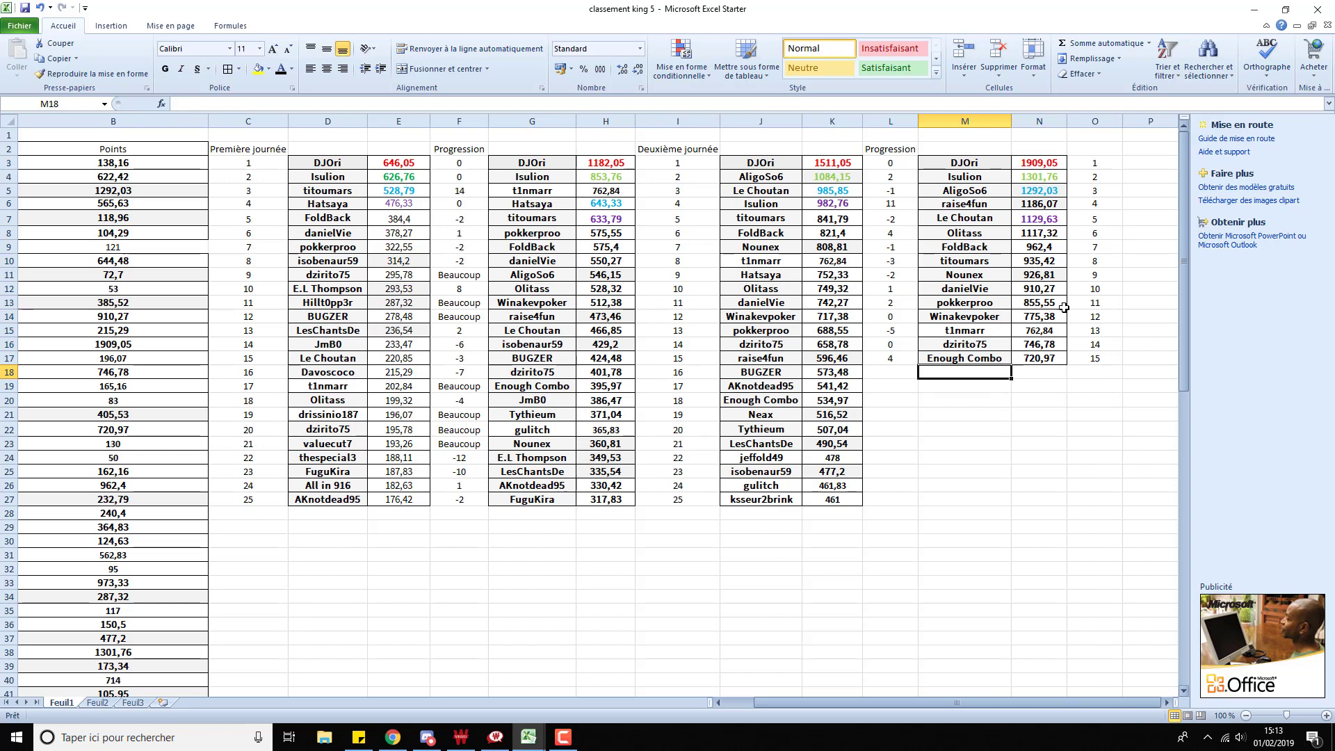
left_click(938, 438)
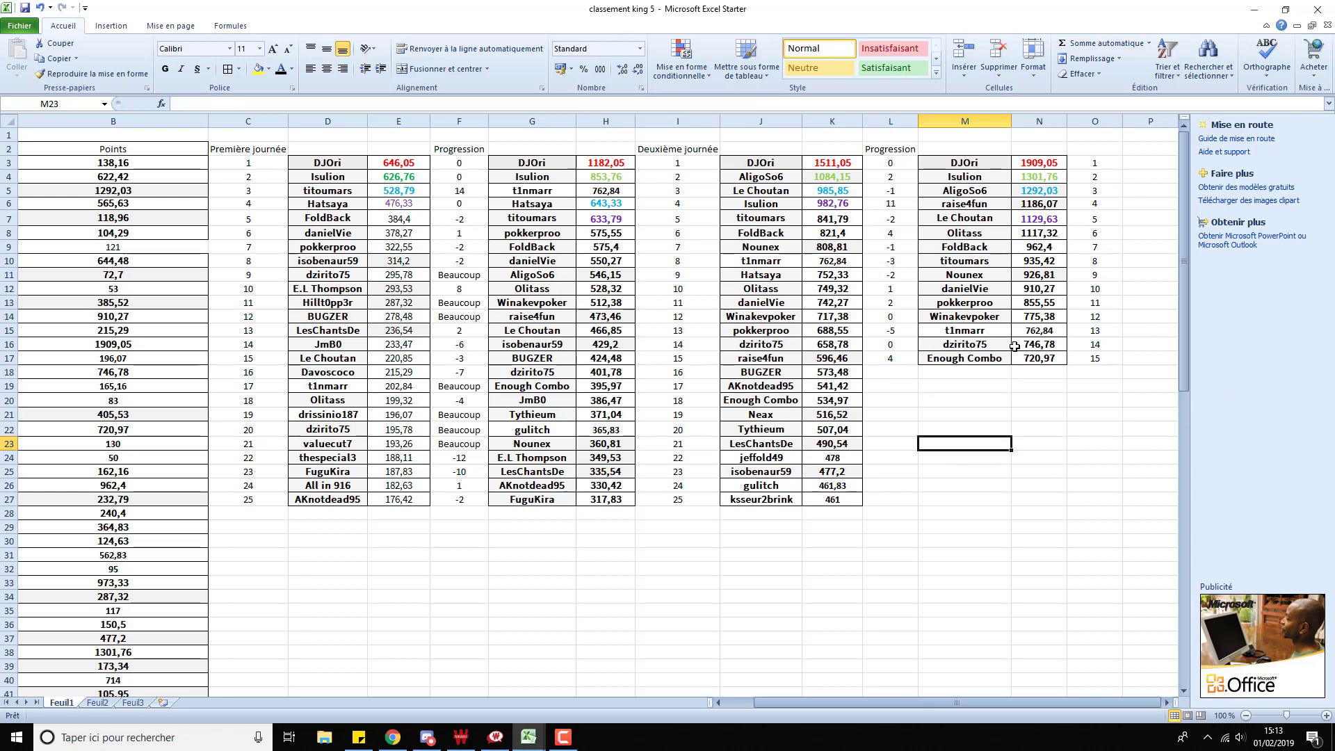
- Review the players ranked sixth to fifteenth in the latest ranking and their points
left_click_drag(1084, 361, 932, 233)
left_click(972, 401)
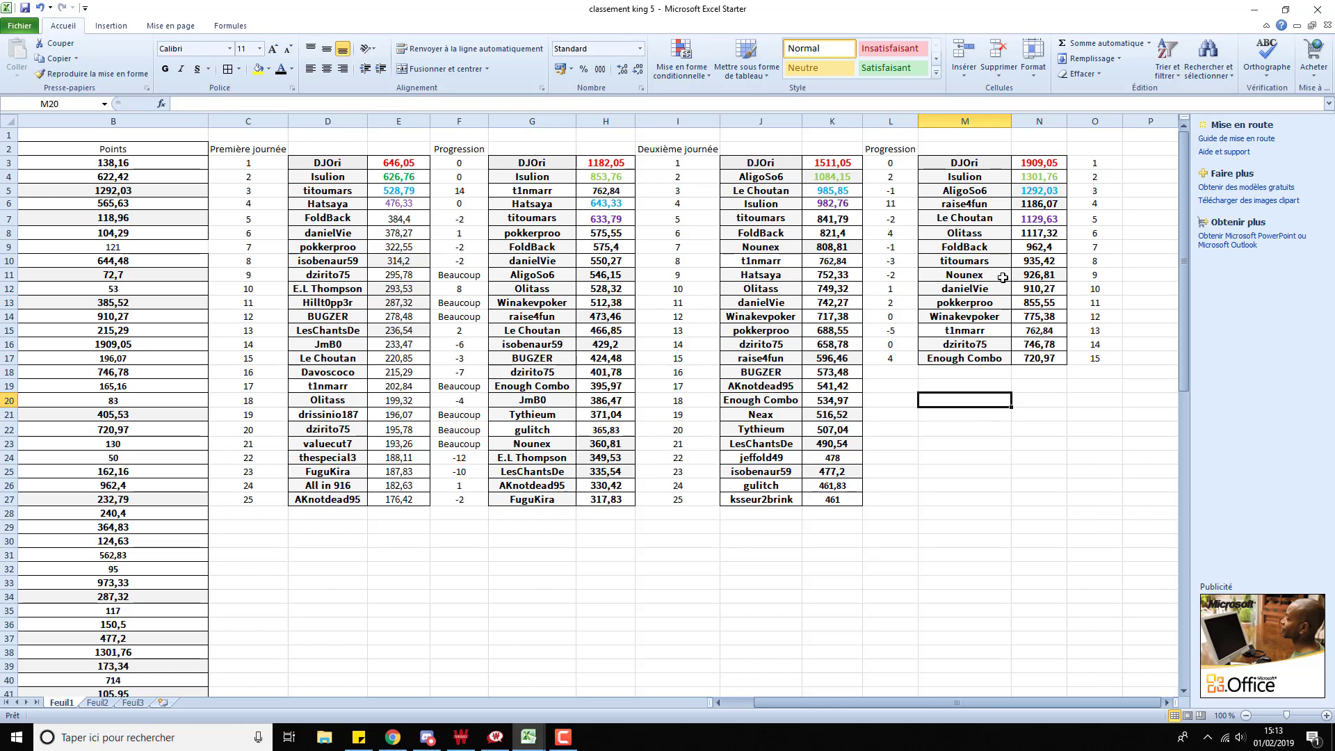
left_click(980, 373)
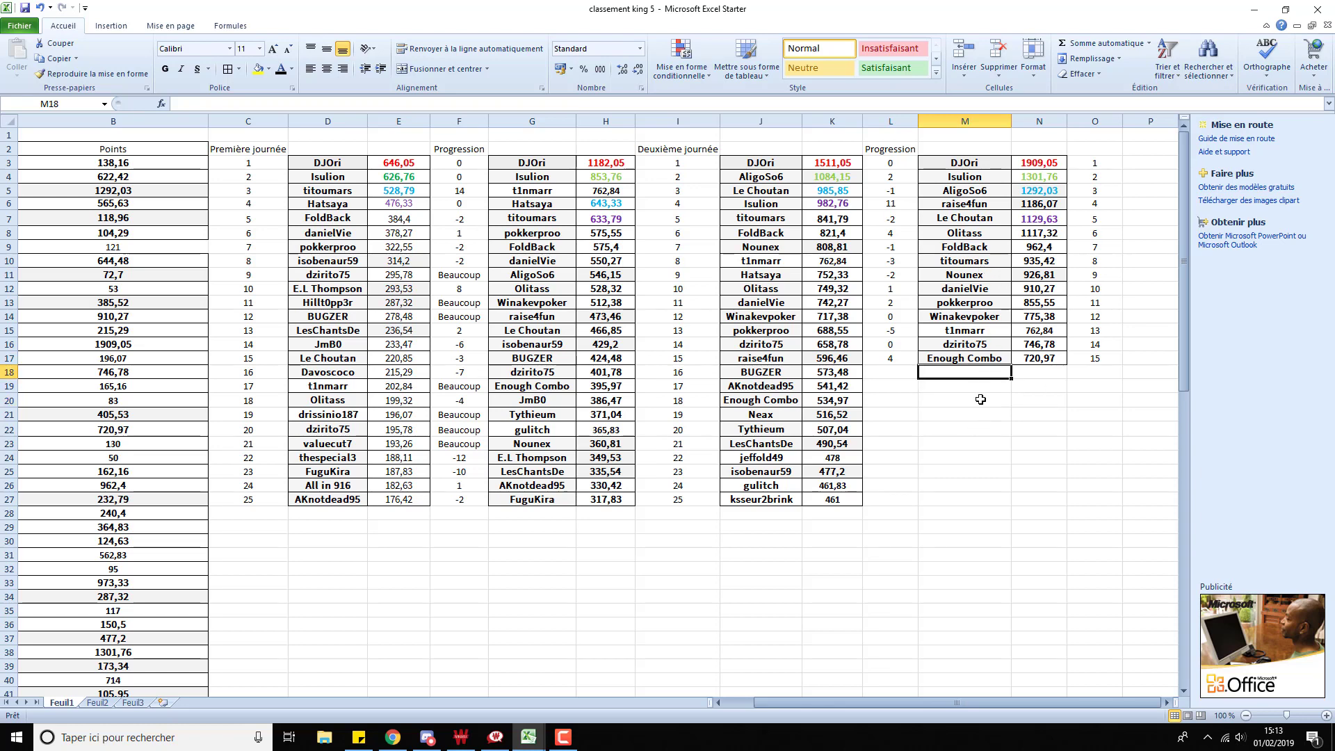
left_click(985, 235)
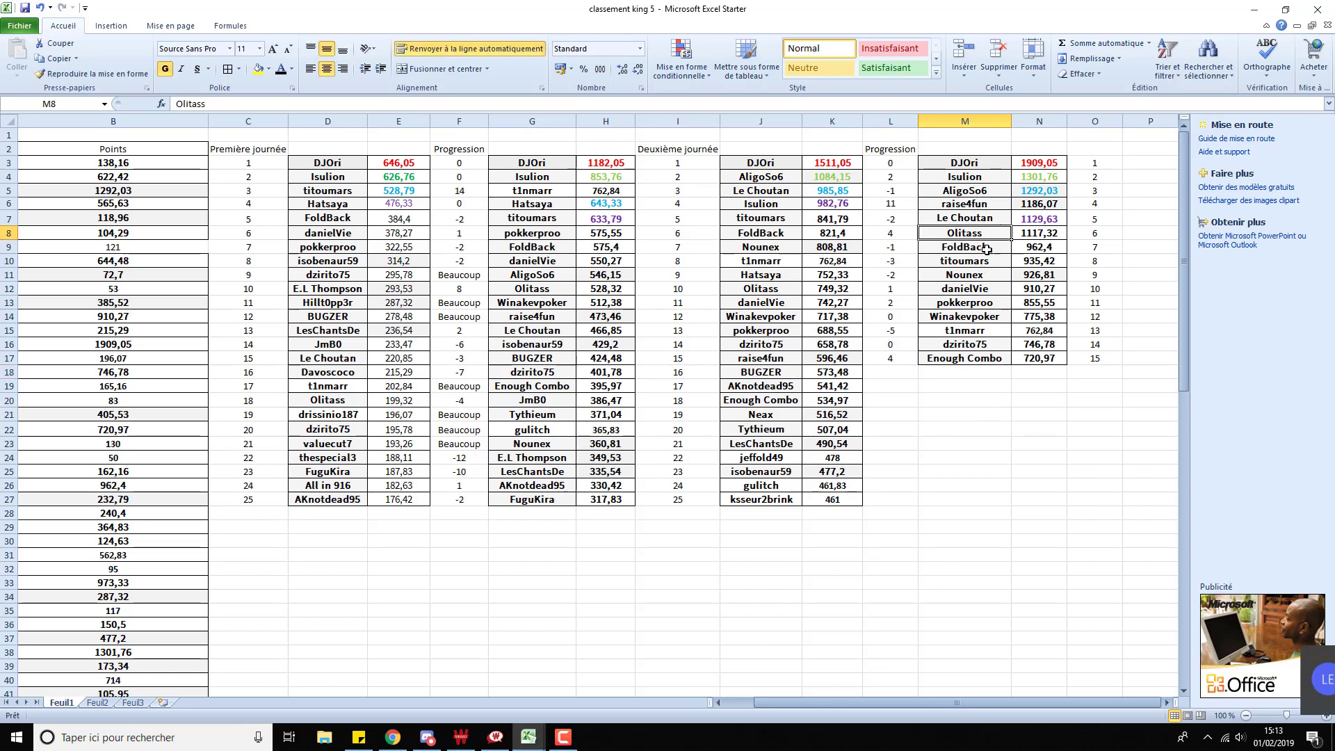
left_click(977, 331)
left_click(958, 379)
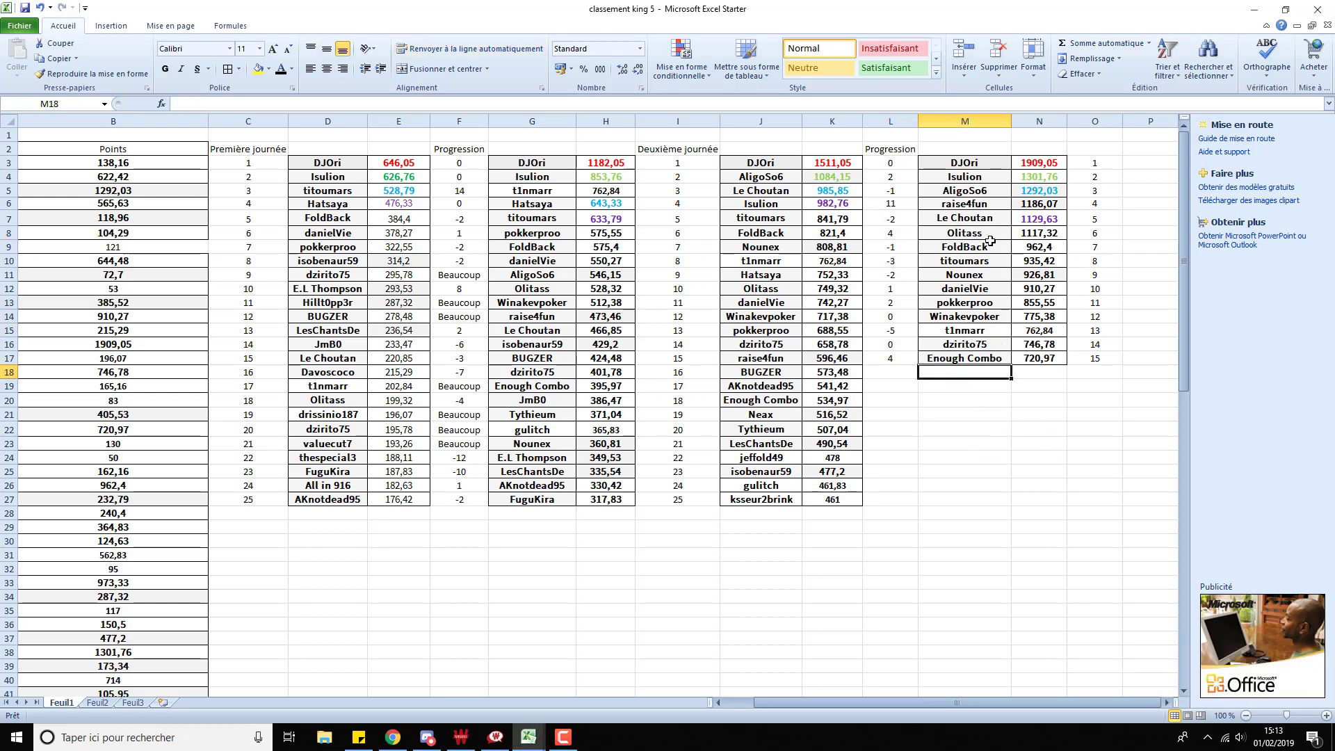
left_click(970, 385)
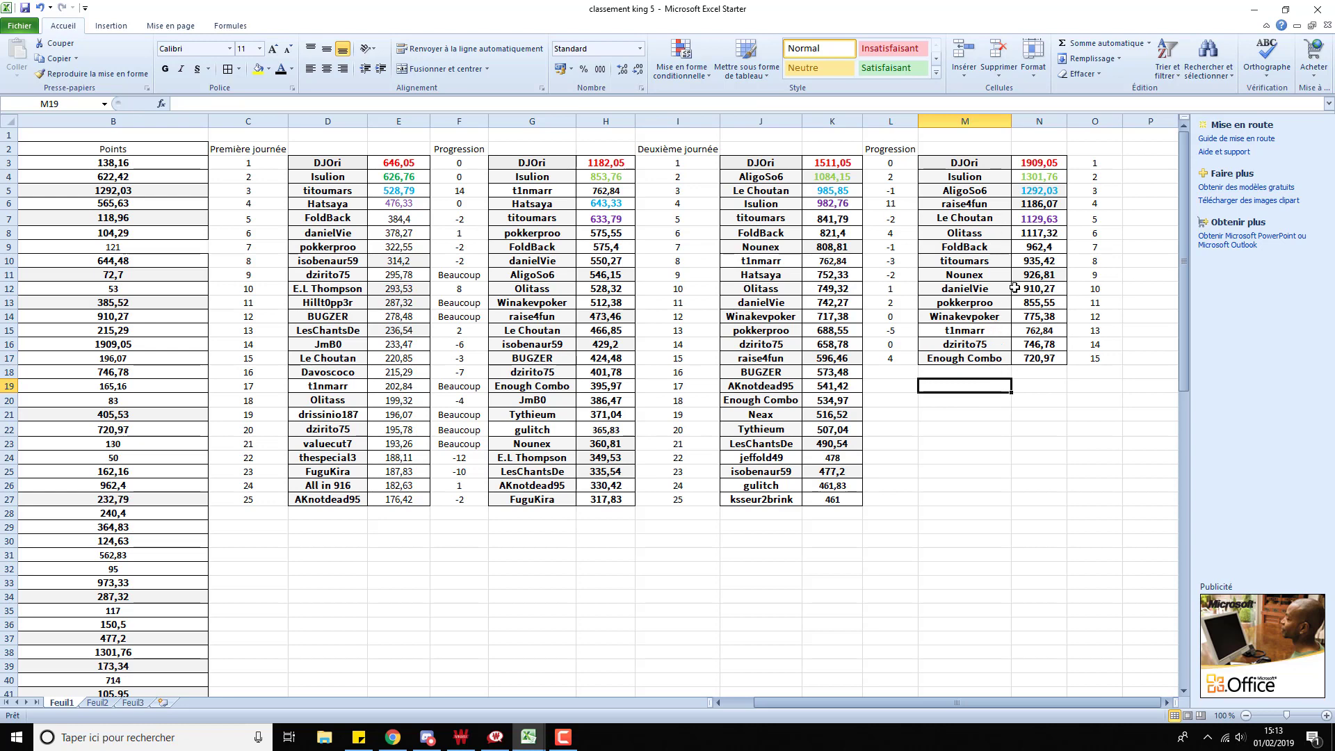
left_click(1029, 372)
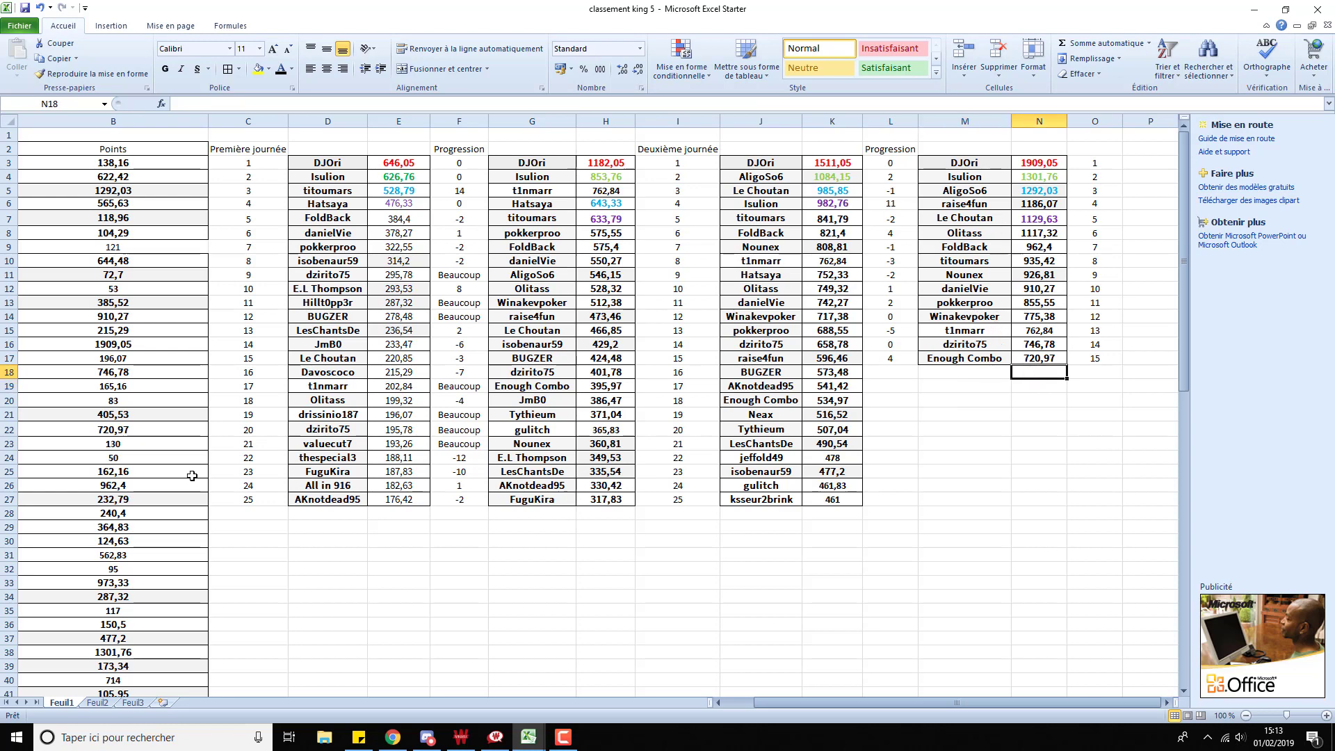
- Look through the complete list of players and their points in columns A and B
left_click(719, 702)
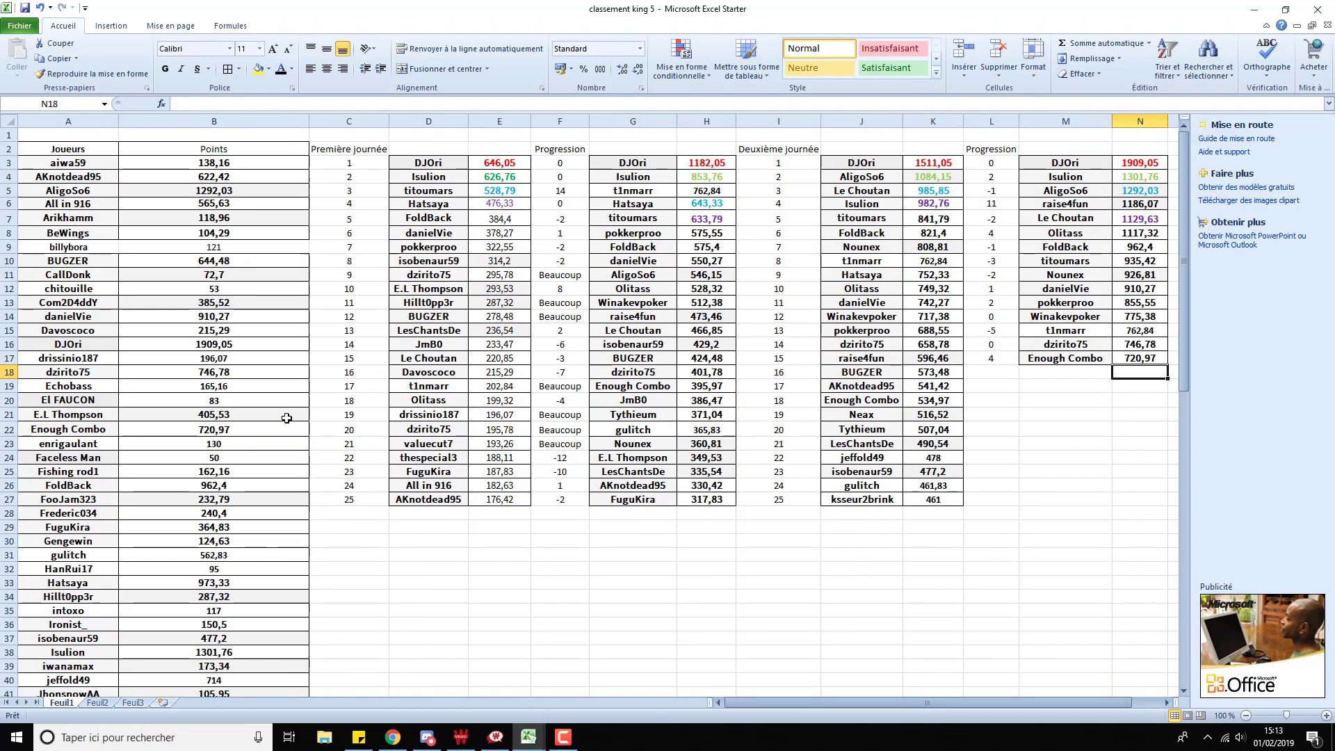
scroll(107, 299, "down", 4)
scroll(108, 299, "up", 4)
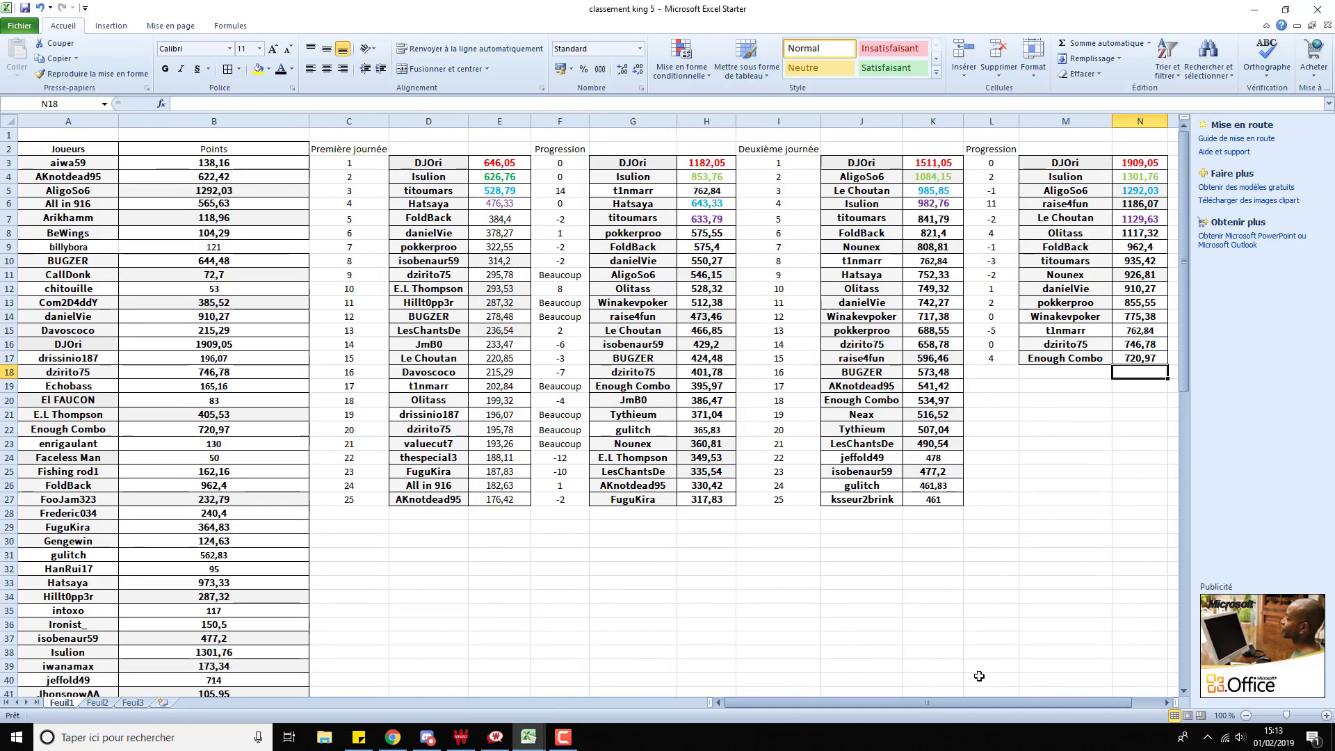
left_click_drag(928, 703, 956, 702)
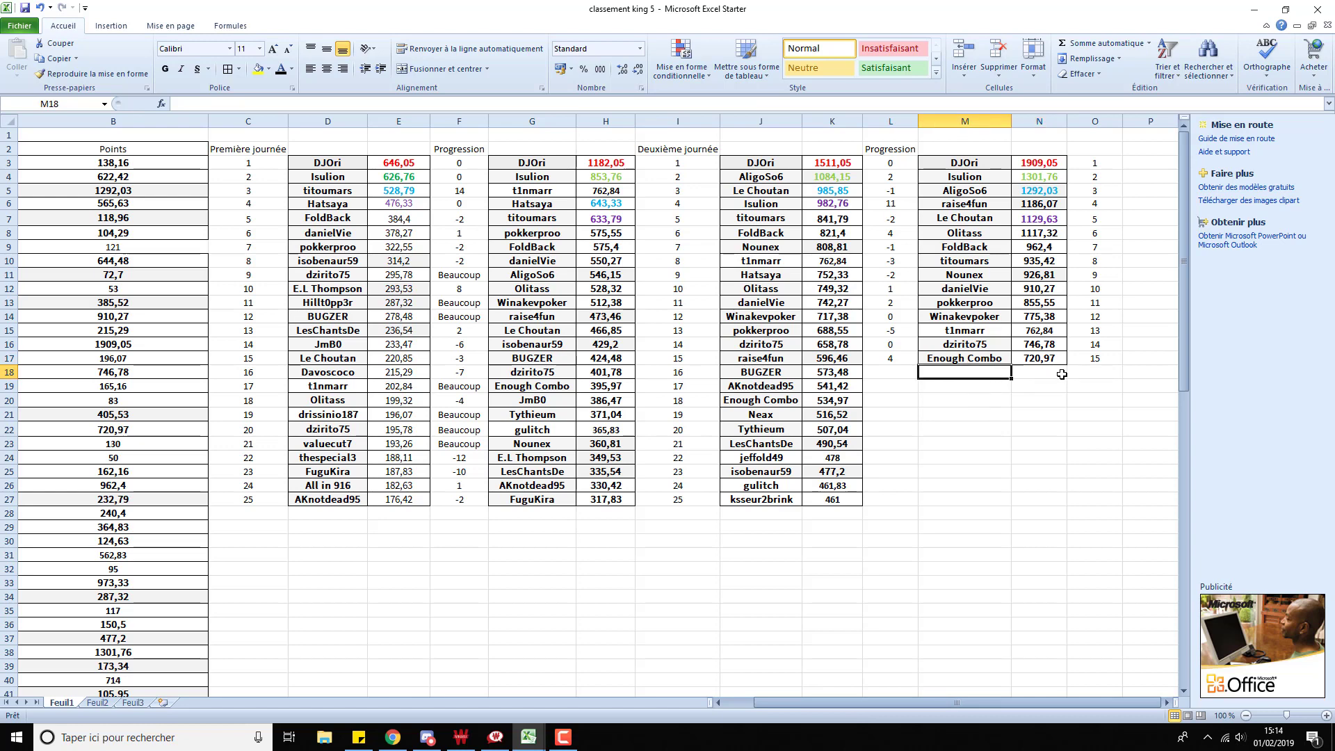
left_click(1107, 376)
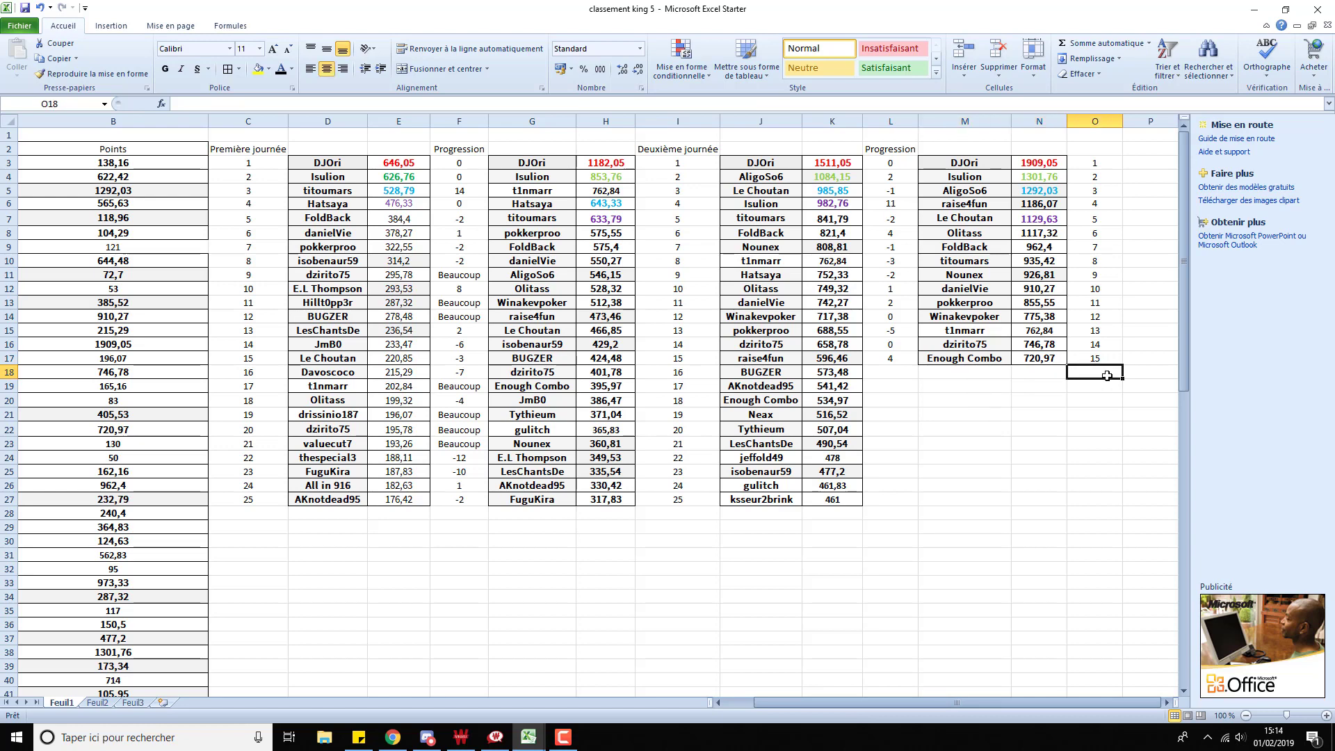
left_click(910, 382)
left_click(956, 377)
left_click(1051, 369)
left_click(1090, 372)
left_click(427, 737)
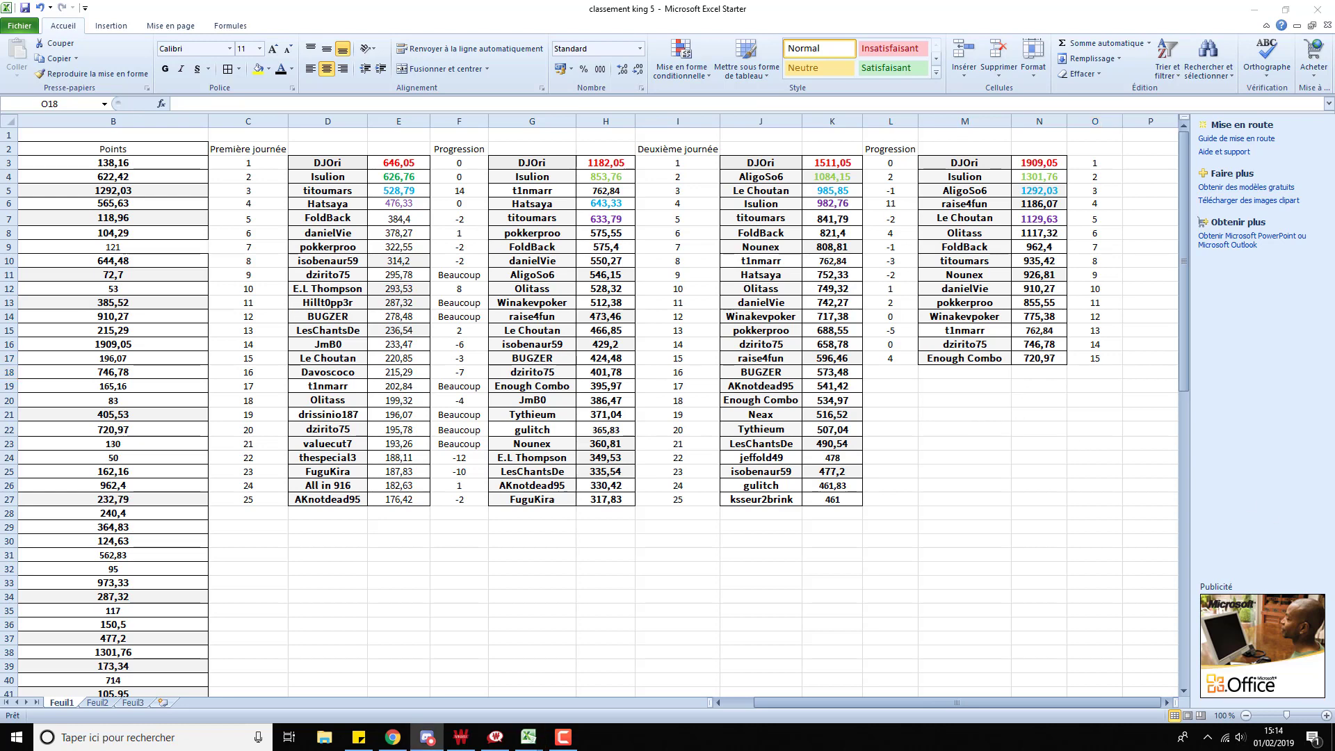
key("alt+Tab")
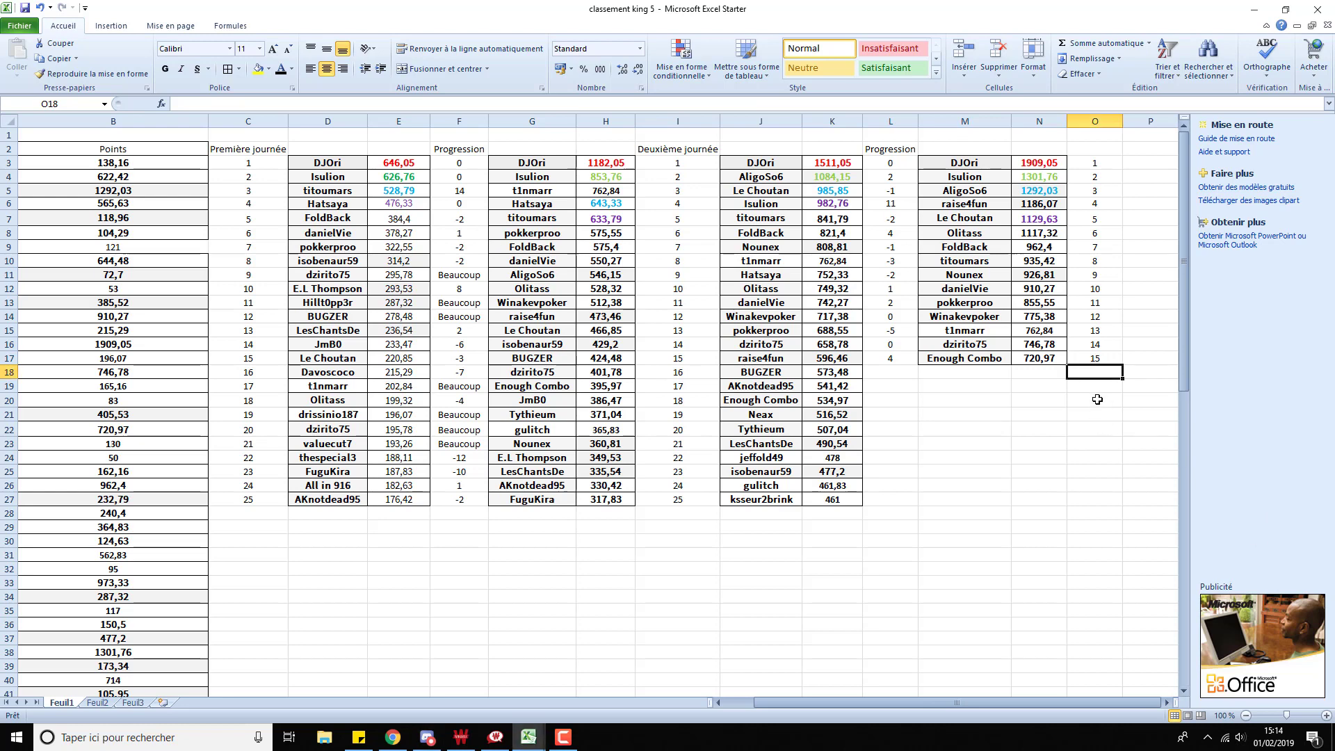
key("alt+Tab")
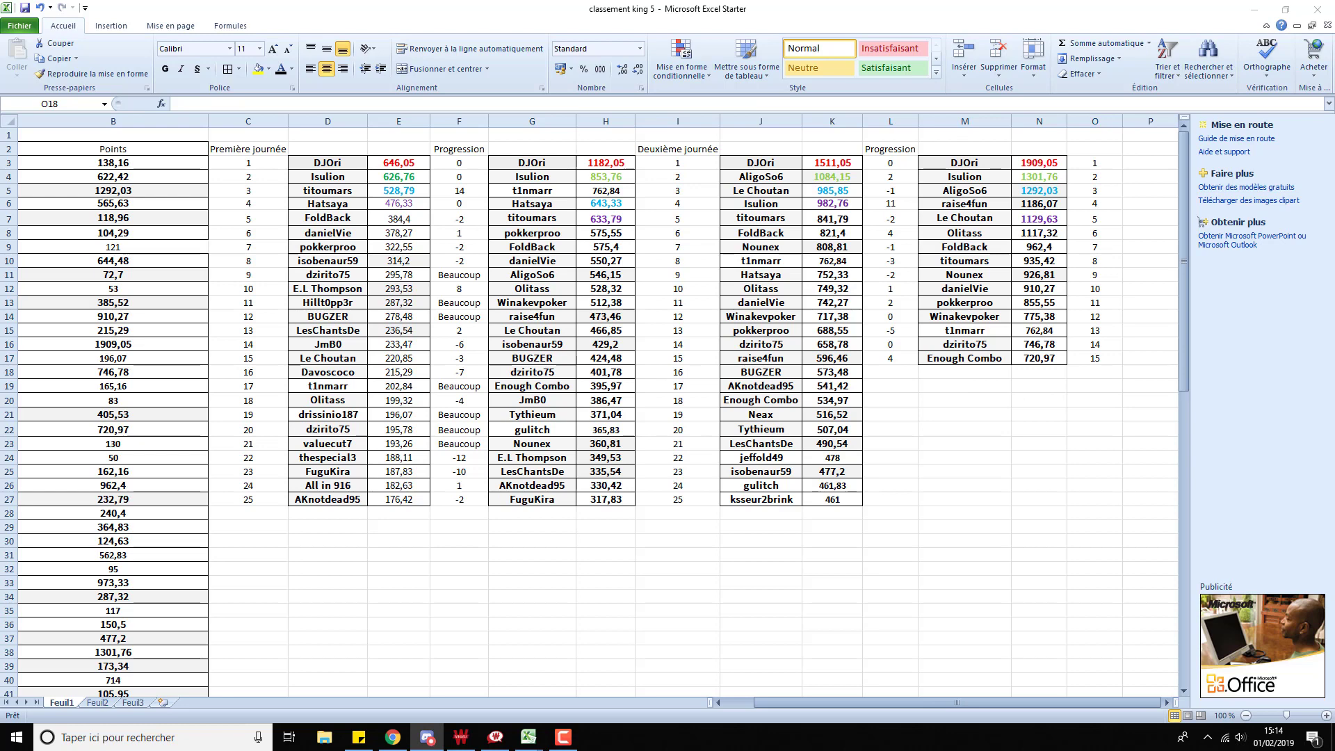
key("alt+Tab")
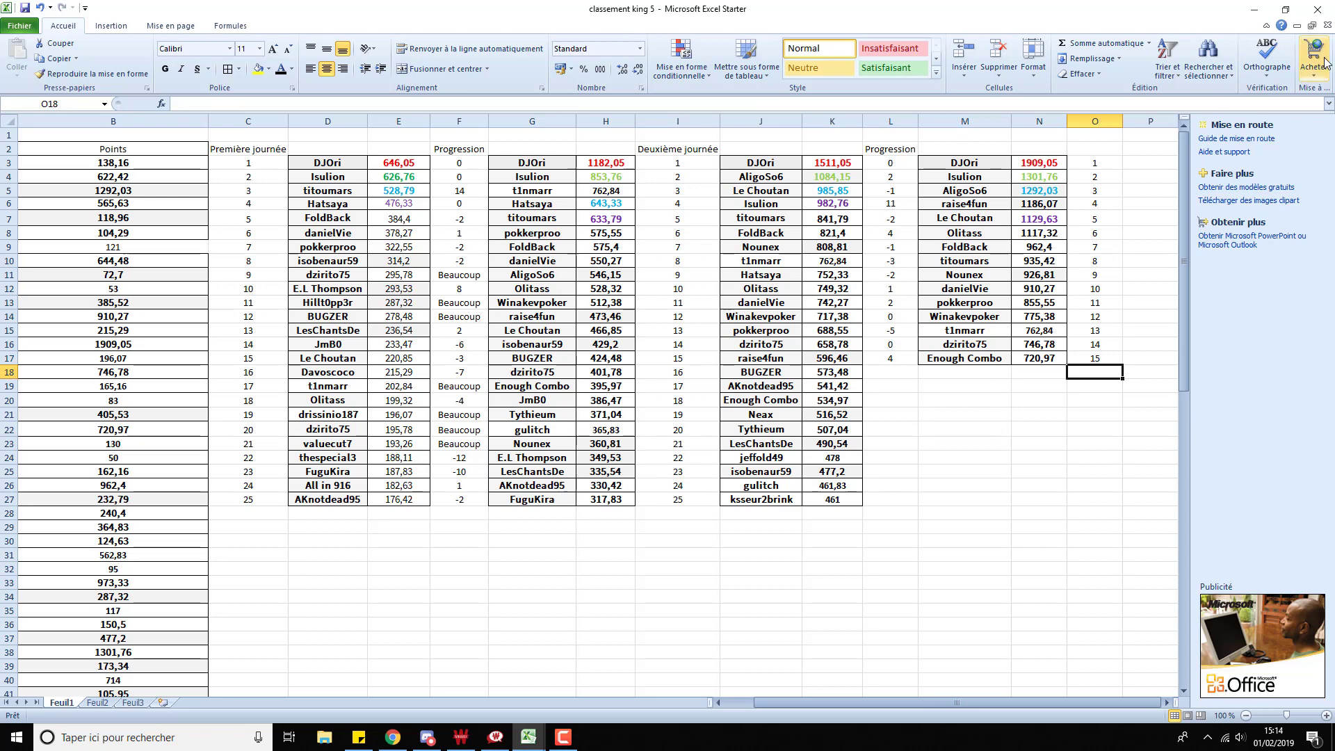
- Close the ranking workbook and review the last entries of the February schedule, 28/02/2019 and 01/03/2019, in the Programme janvier workbook
left_click(1316, 11)
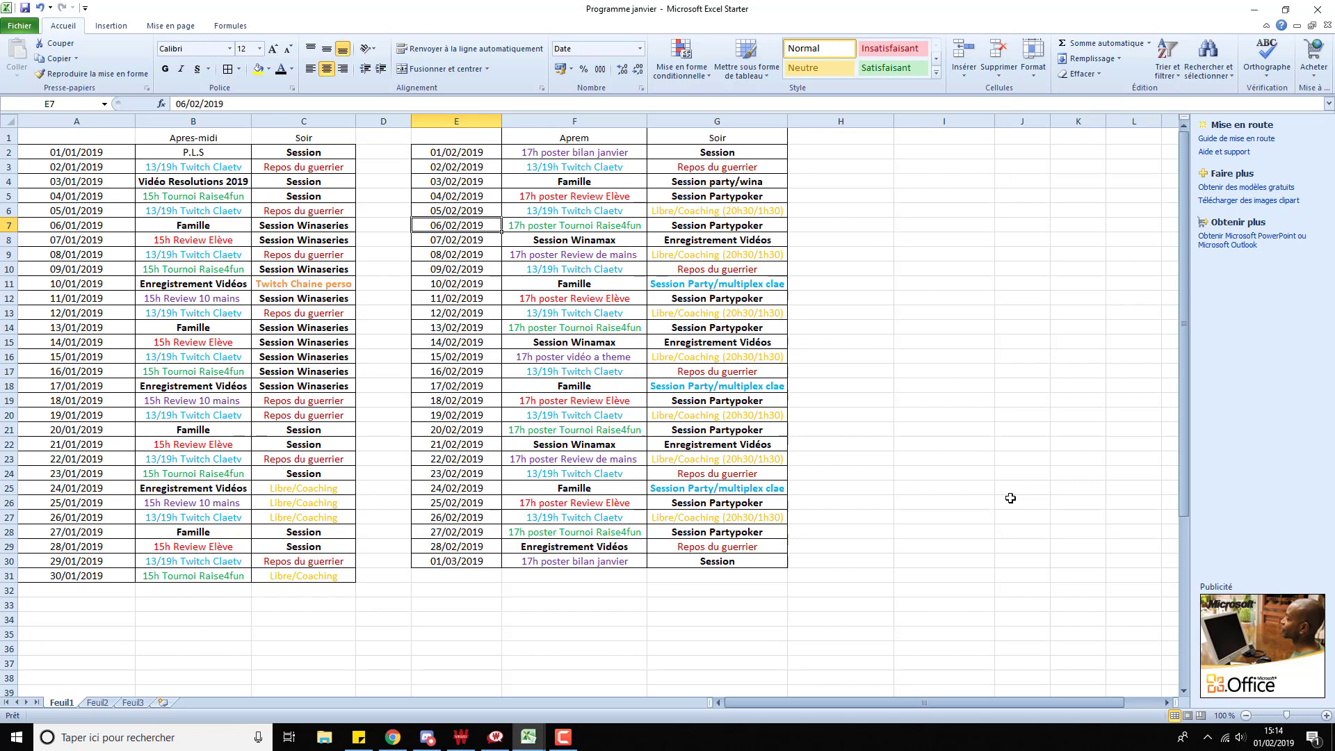
left_click(737, 574)
key("Up")
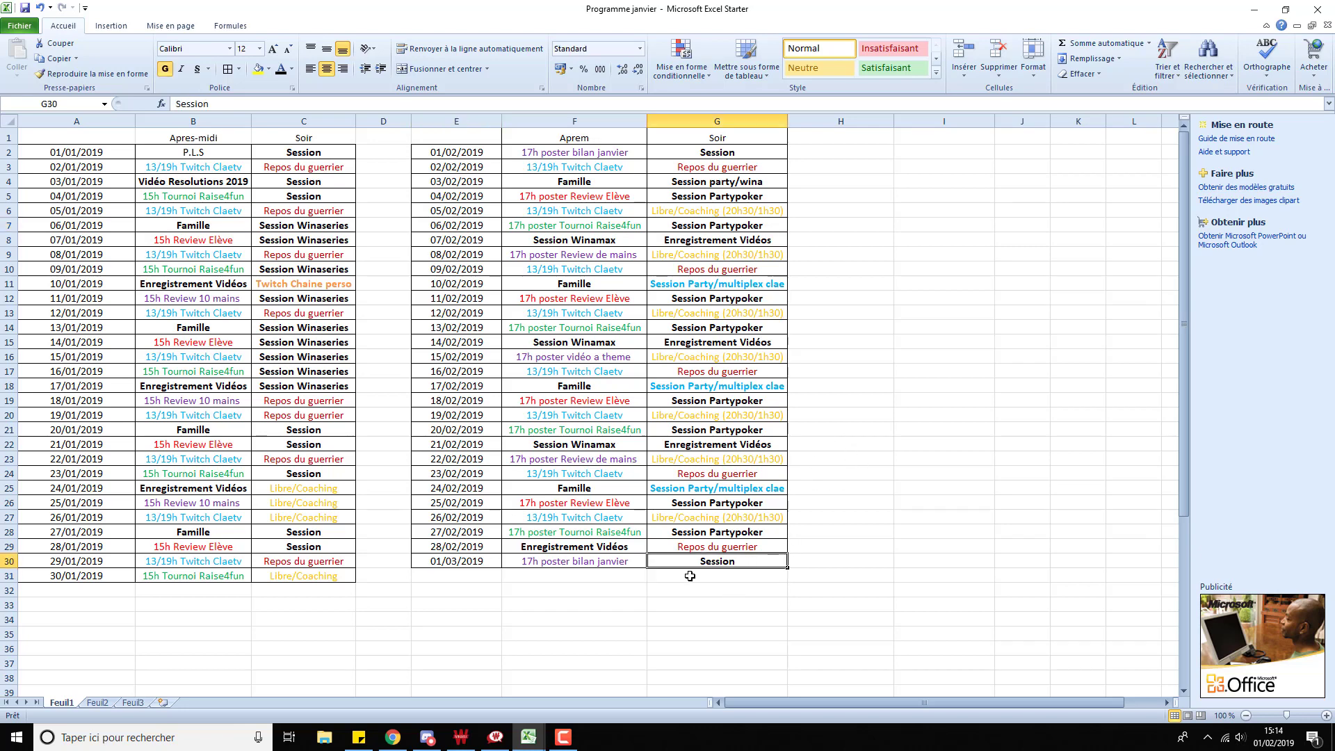
left_click(637, 579)
left_click(584, 546)
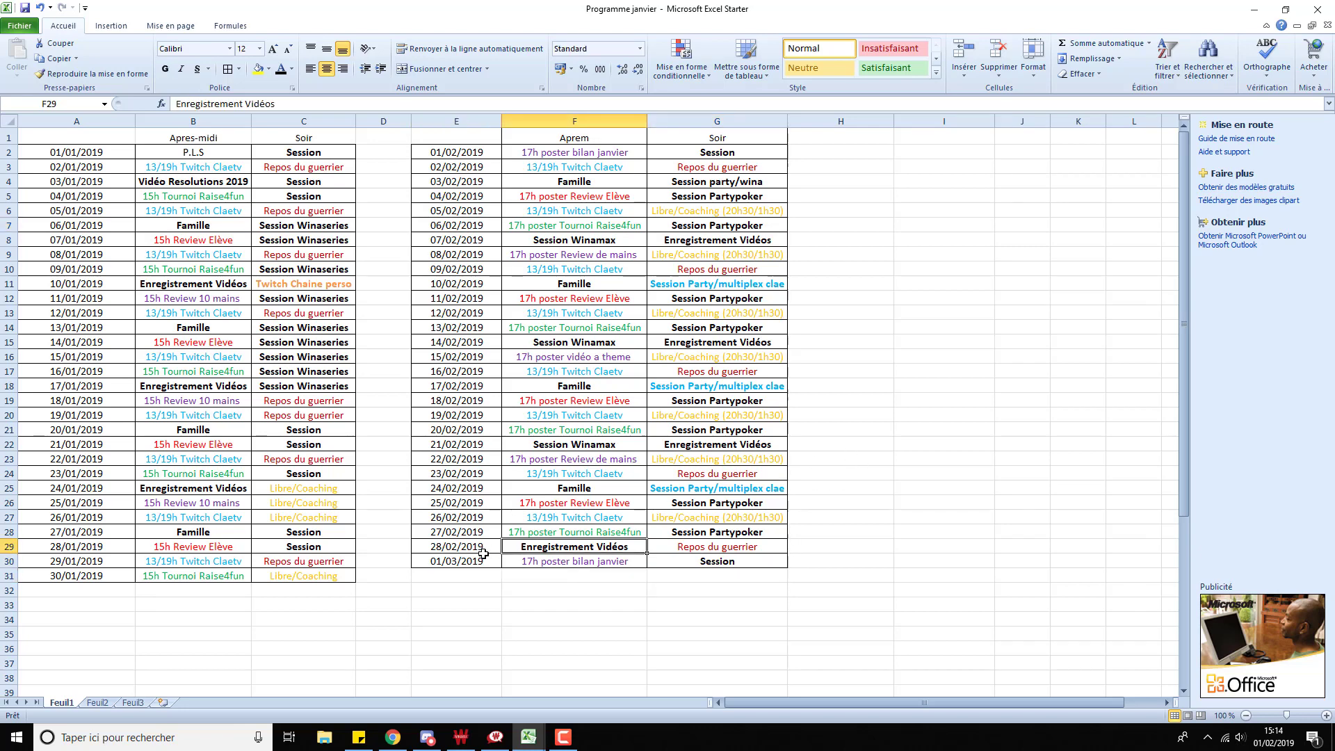
left_click(483, 552, "shift")
key("Down")
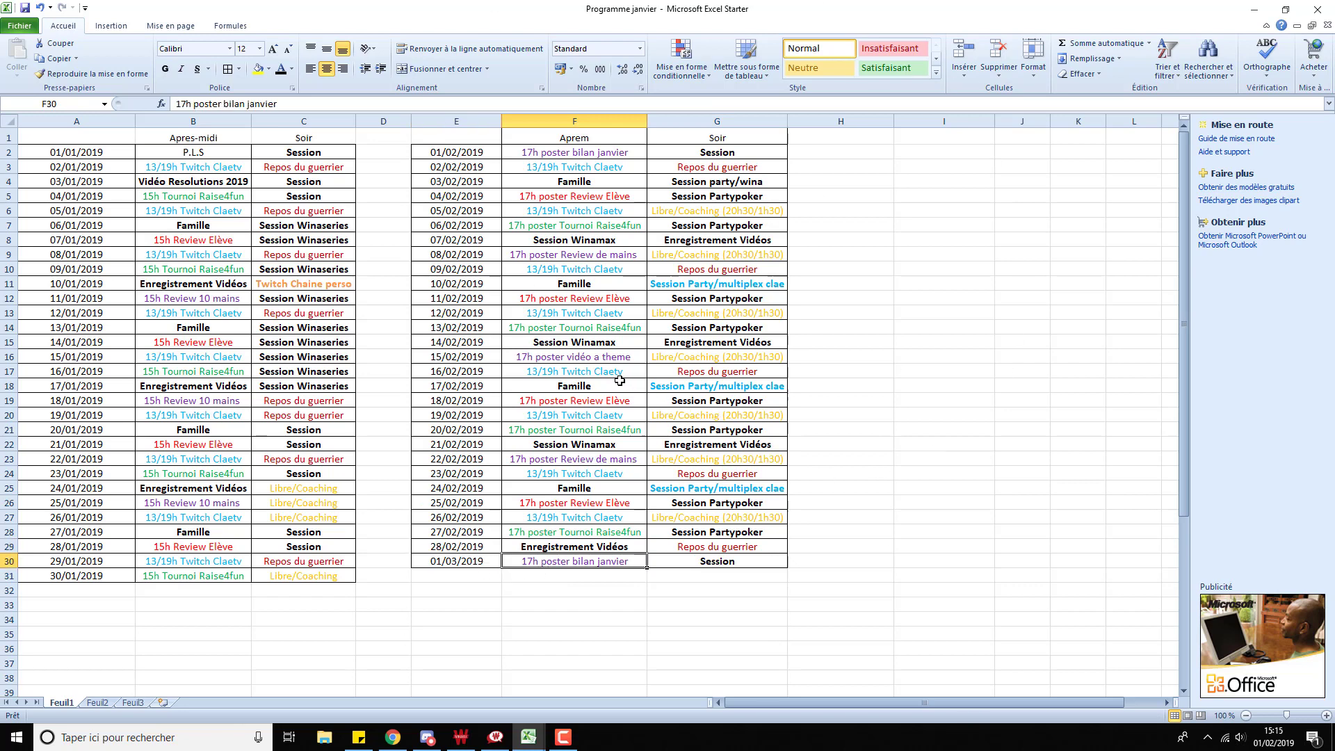
left_click(625, 575)
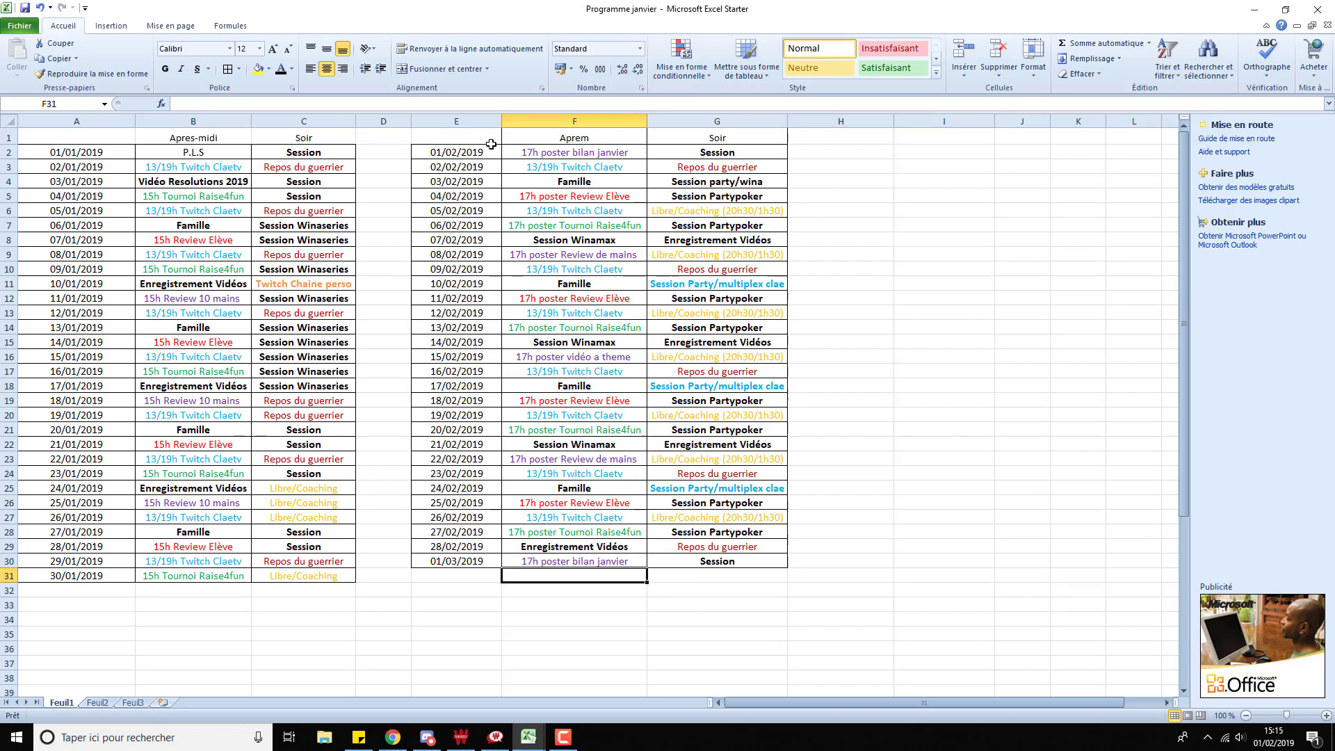
- Review the 17h poster bilan janvier entries for 01/02/2019 and 01/03/2019, dismissing the file notification
left_click(596, 151)
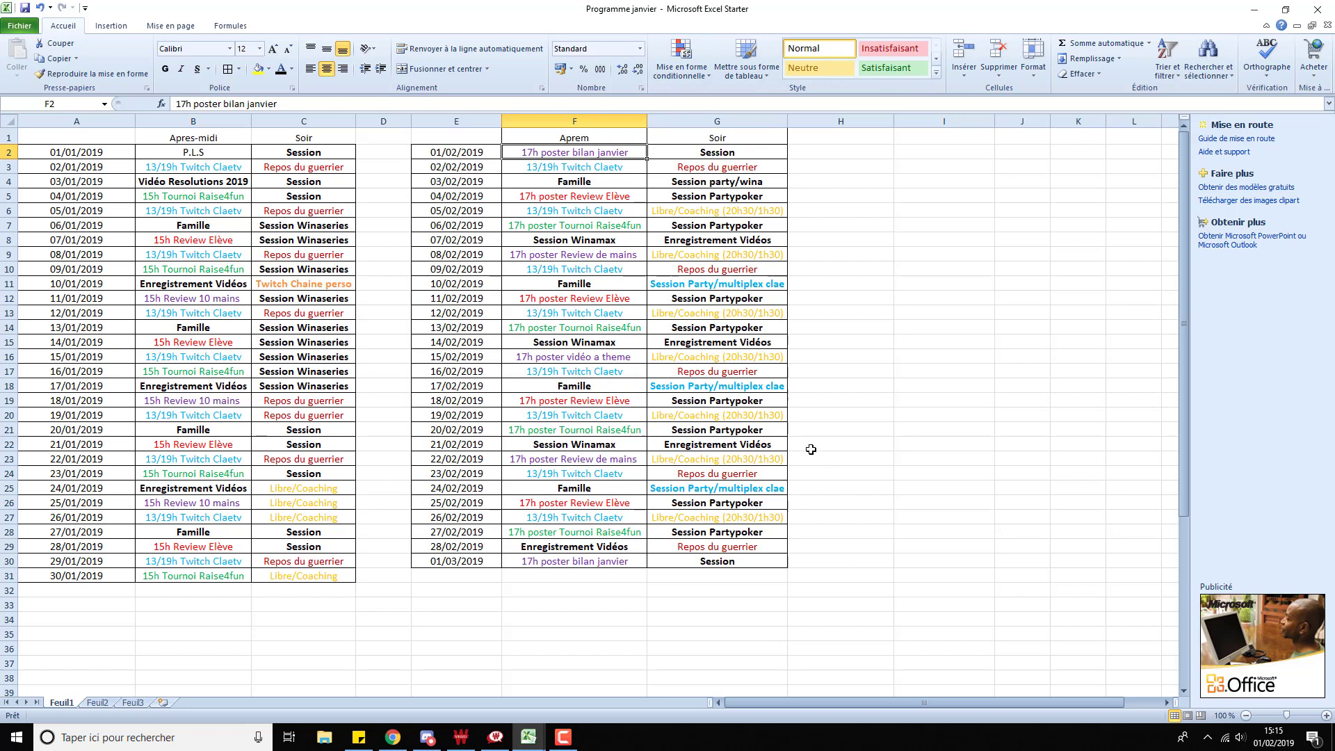
left_click(574, 578)
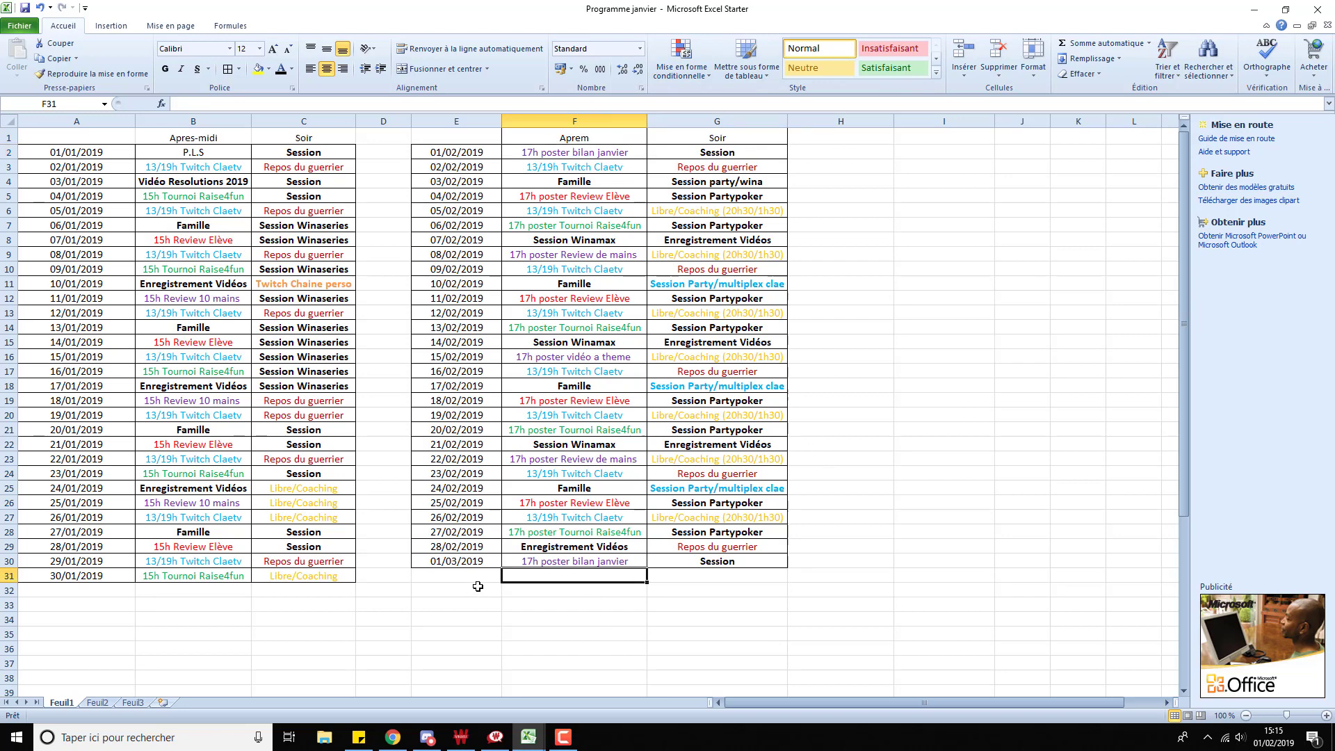
left_click(558, 560)
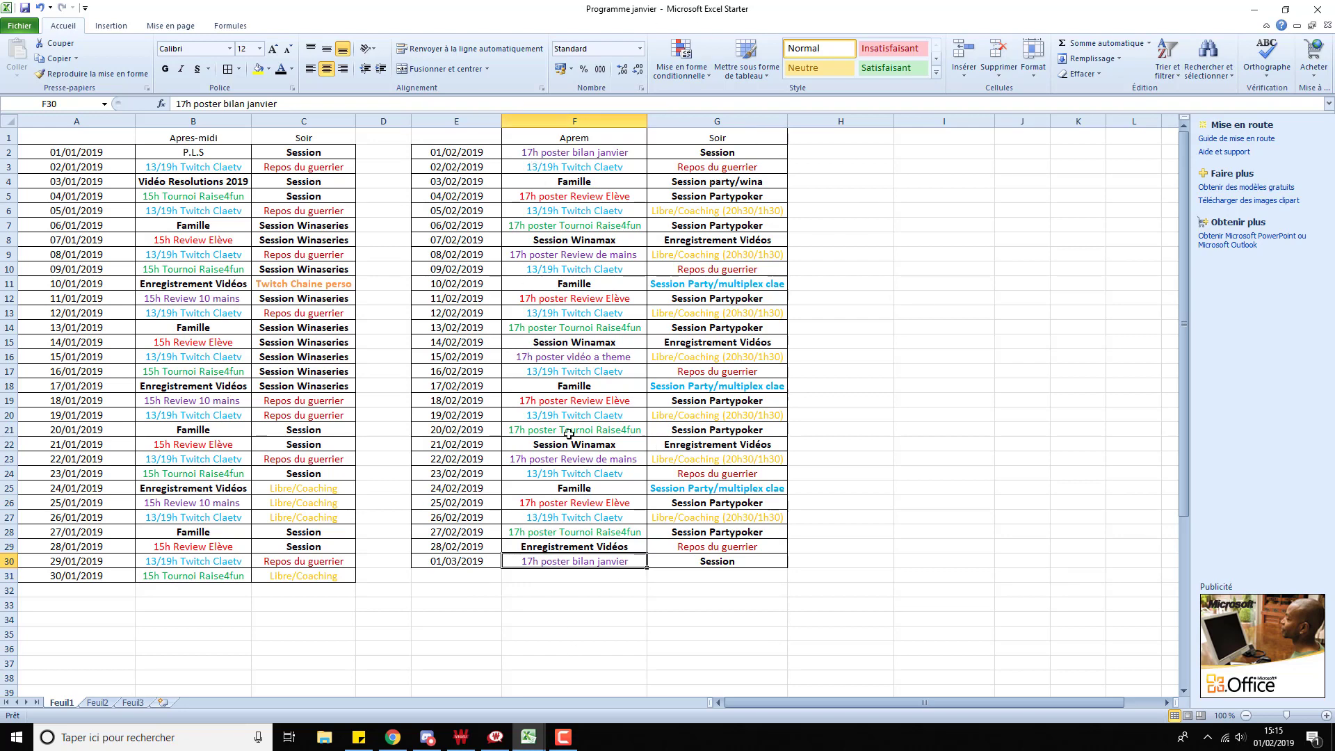
left_click(597, 577)
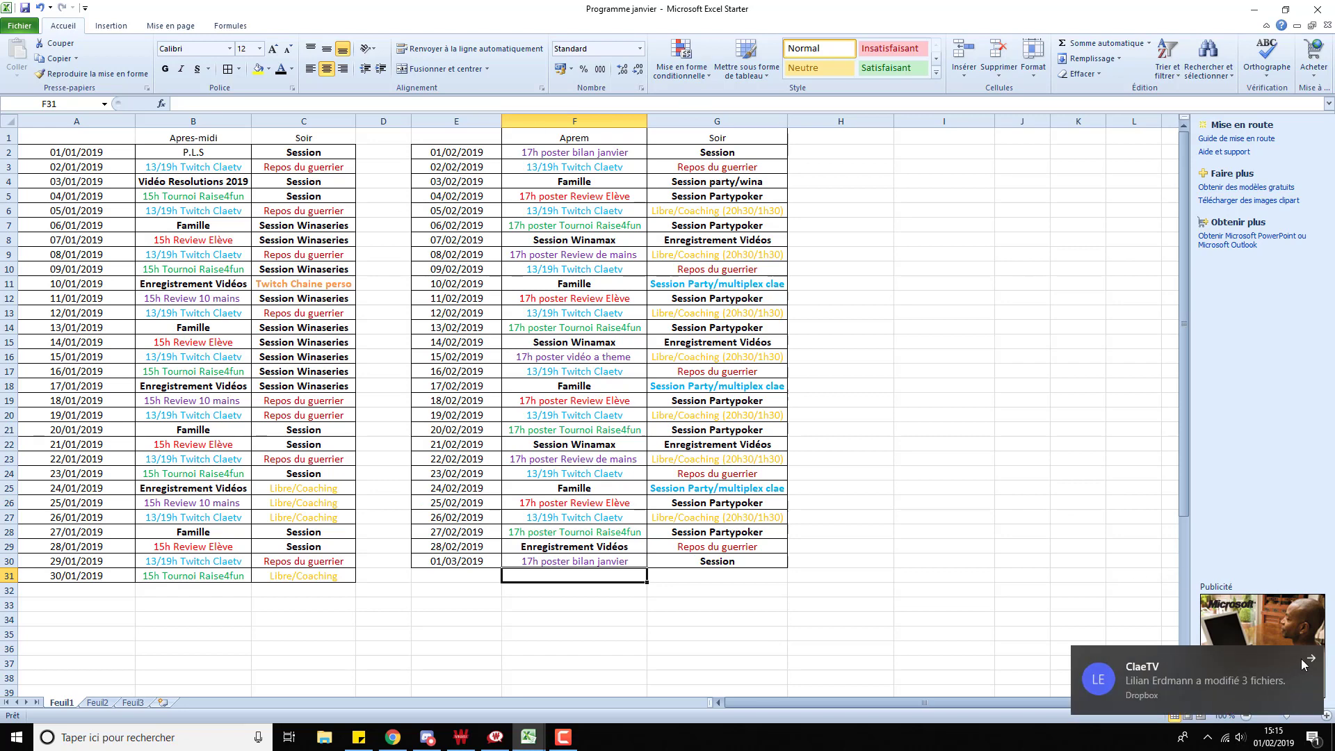
left_click(1304, 663)
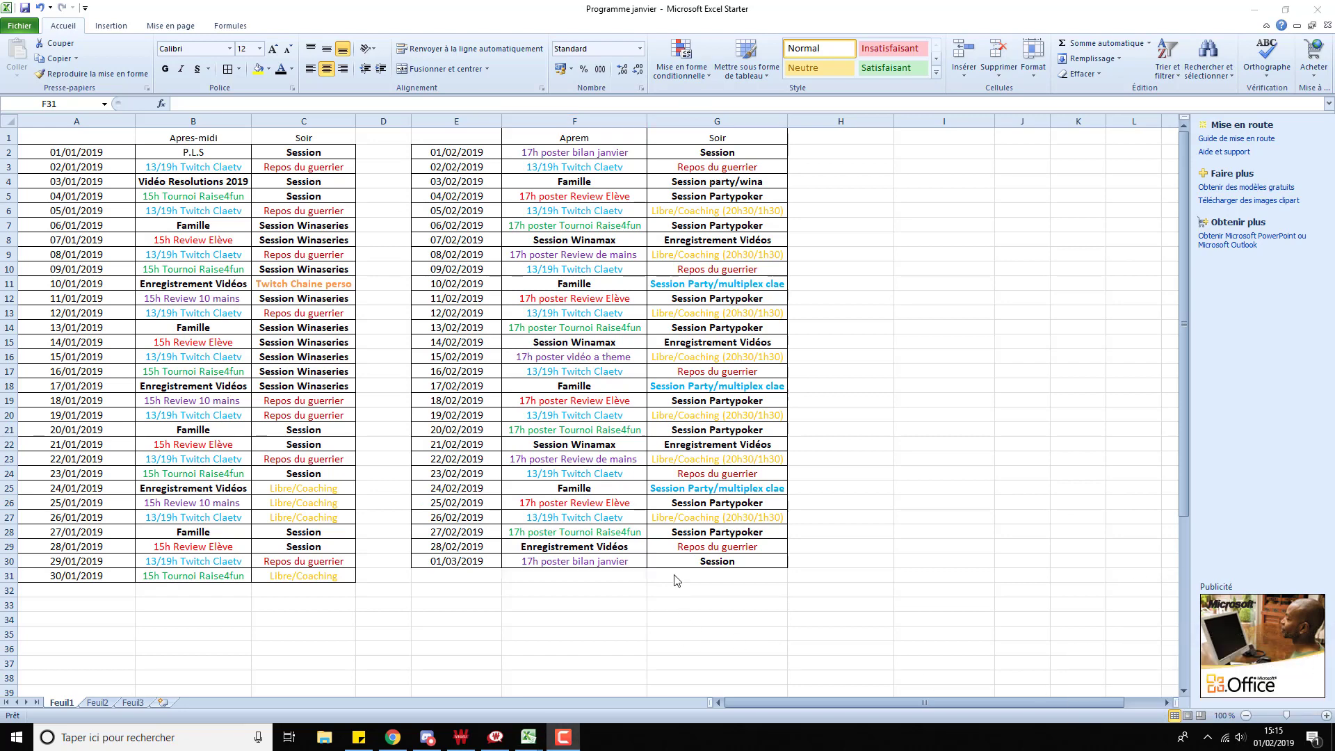
left_click(561, 577)
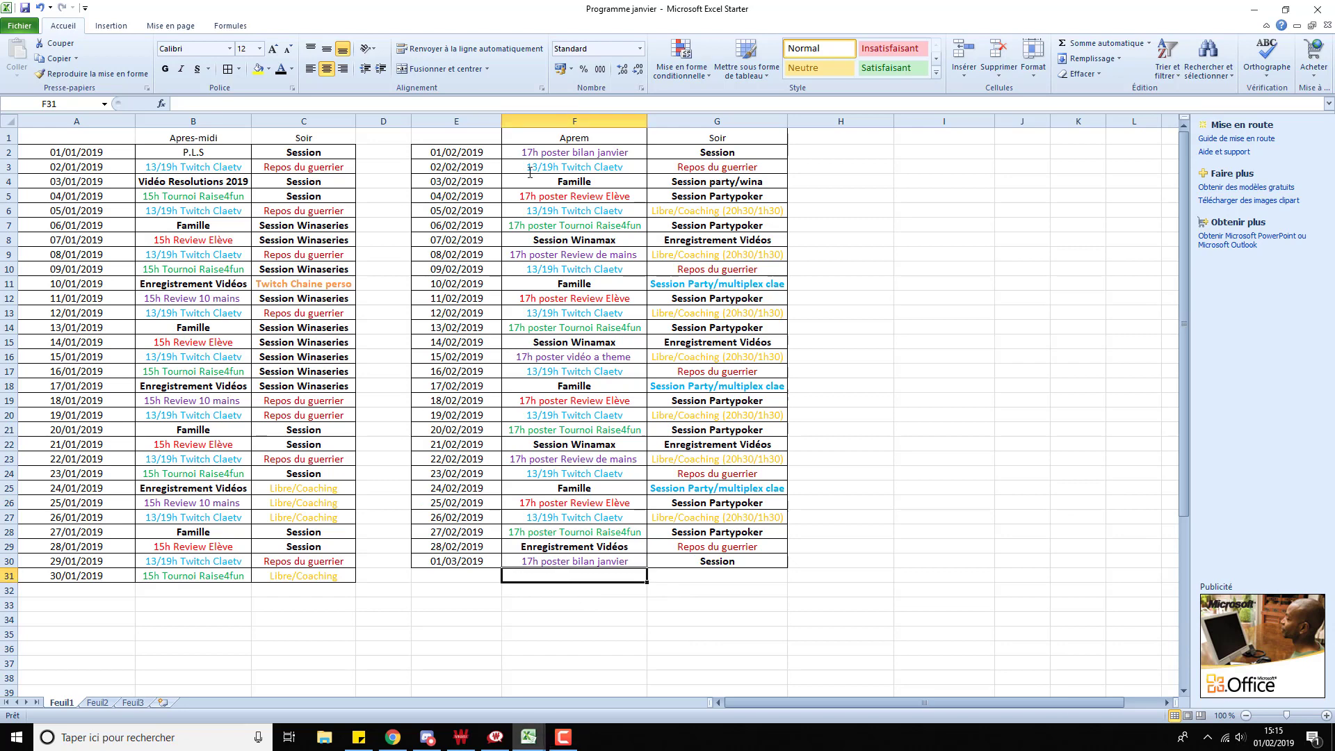
left_click(616, 152)
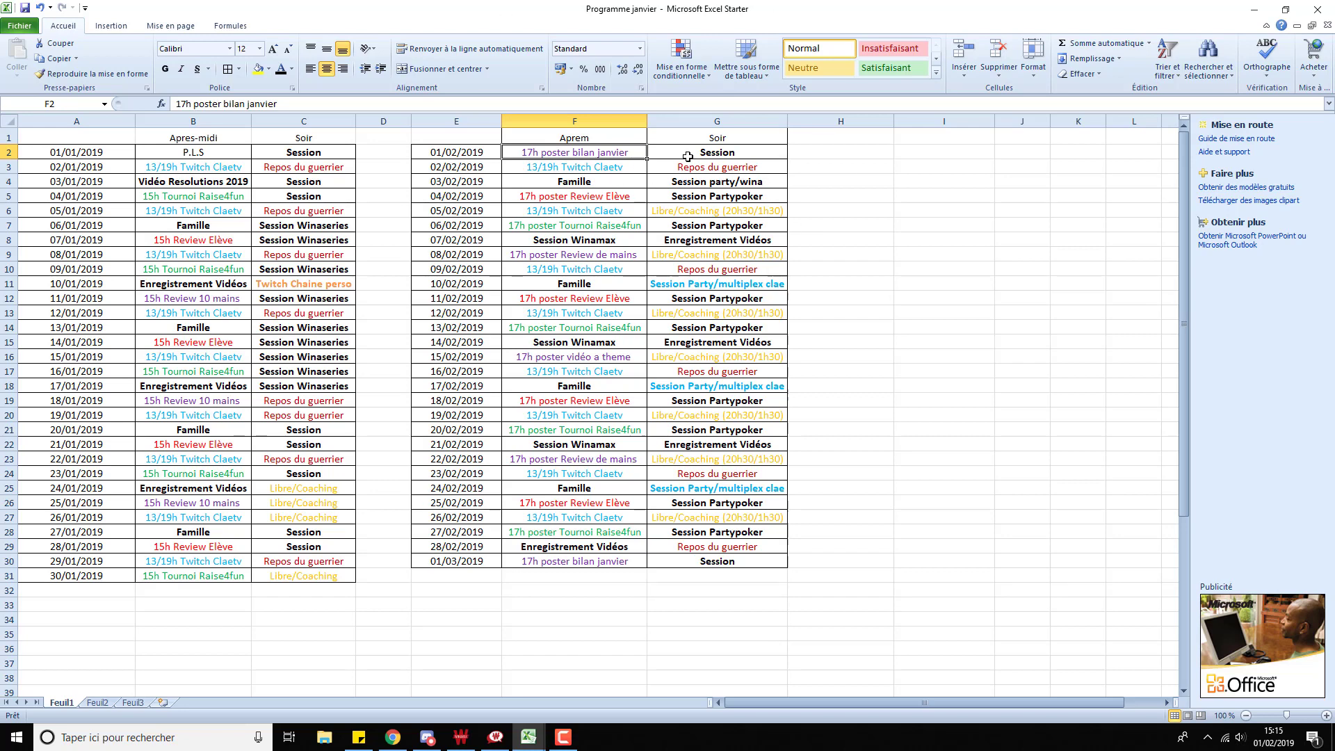
- Review the Libre/Coaching (20h30/1h30) evenings on 05/02/2019, 08/02/2019 and 12/02/2019 in the February schedule
left_click(711, 215)
left_click(715, 253)
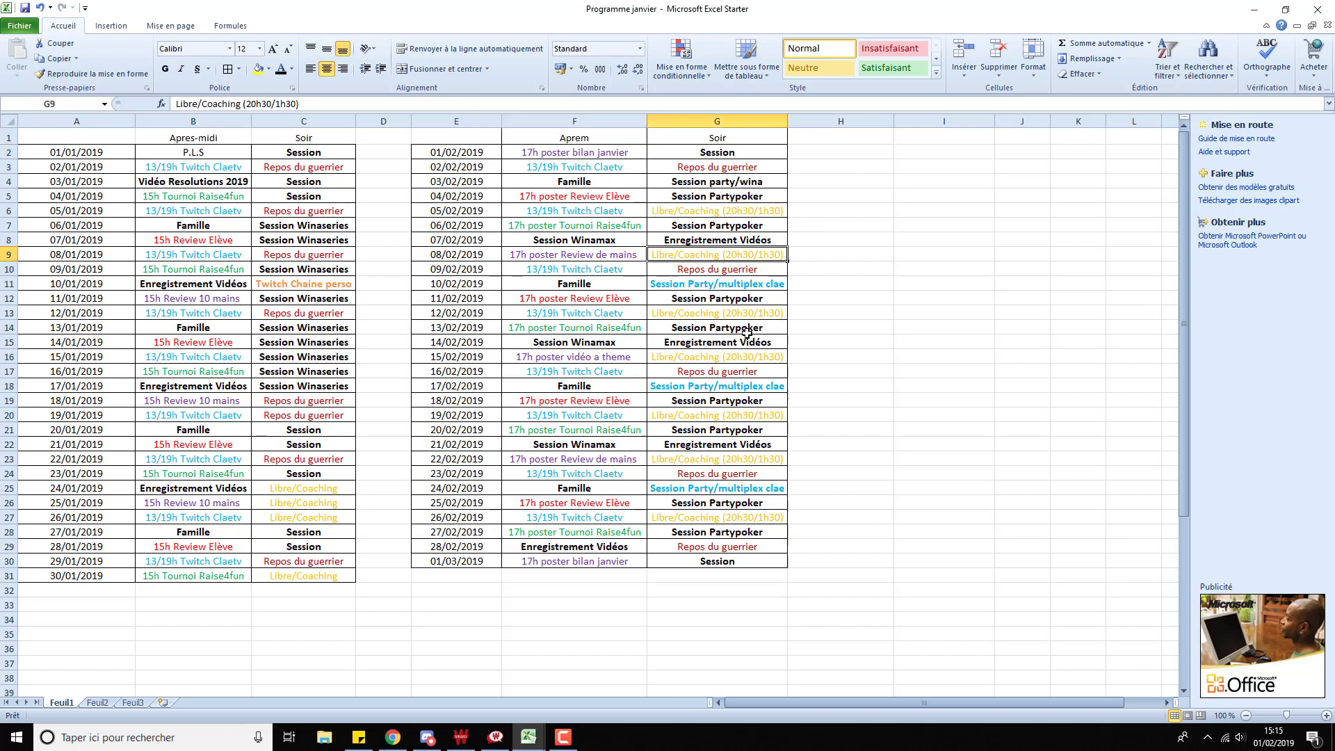
left_click(722, 312)
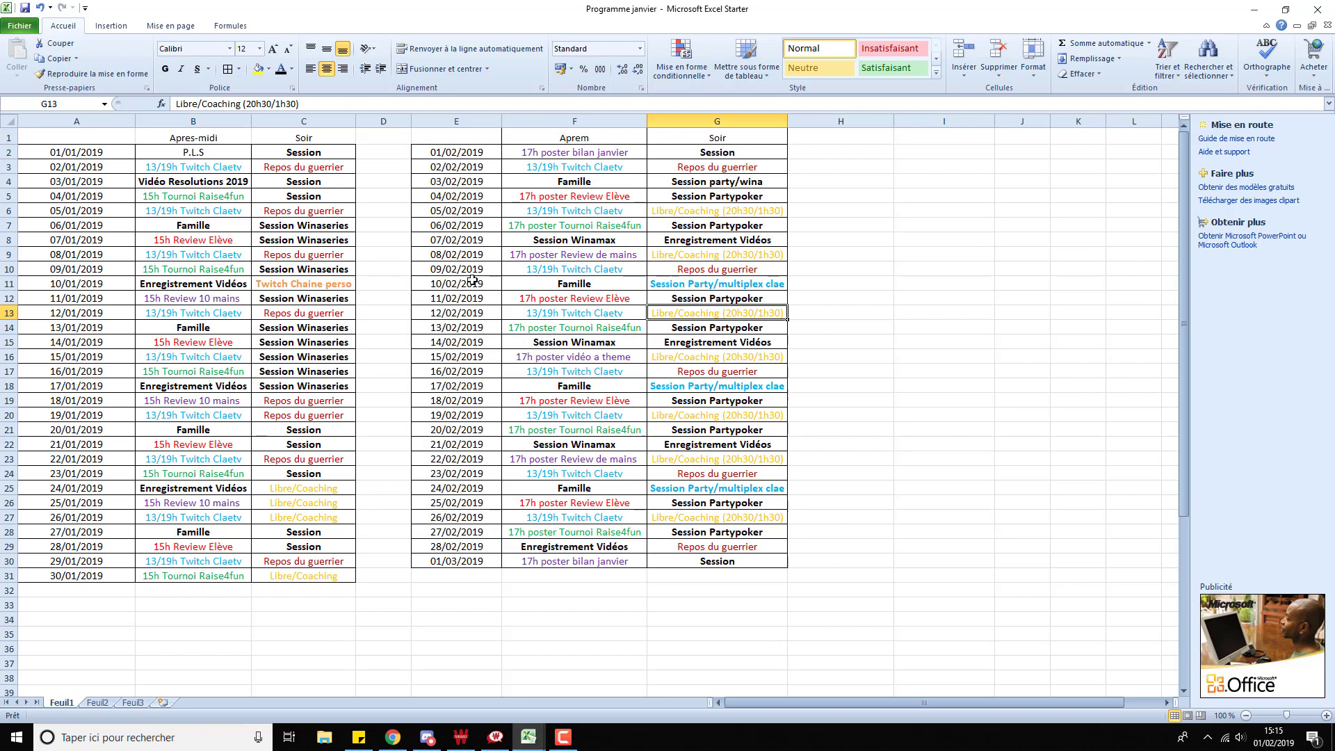
left_click(679, 211)
left_click(685, 255)
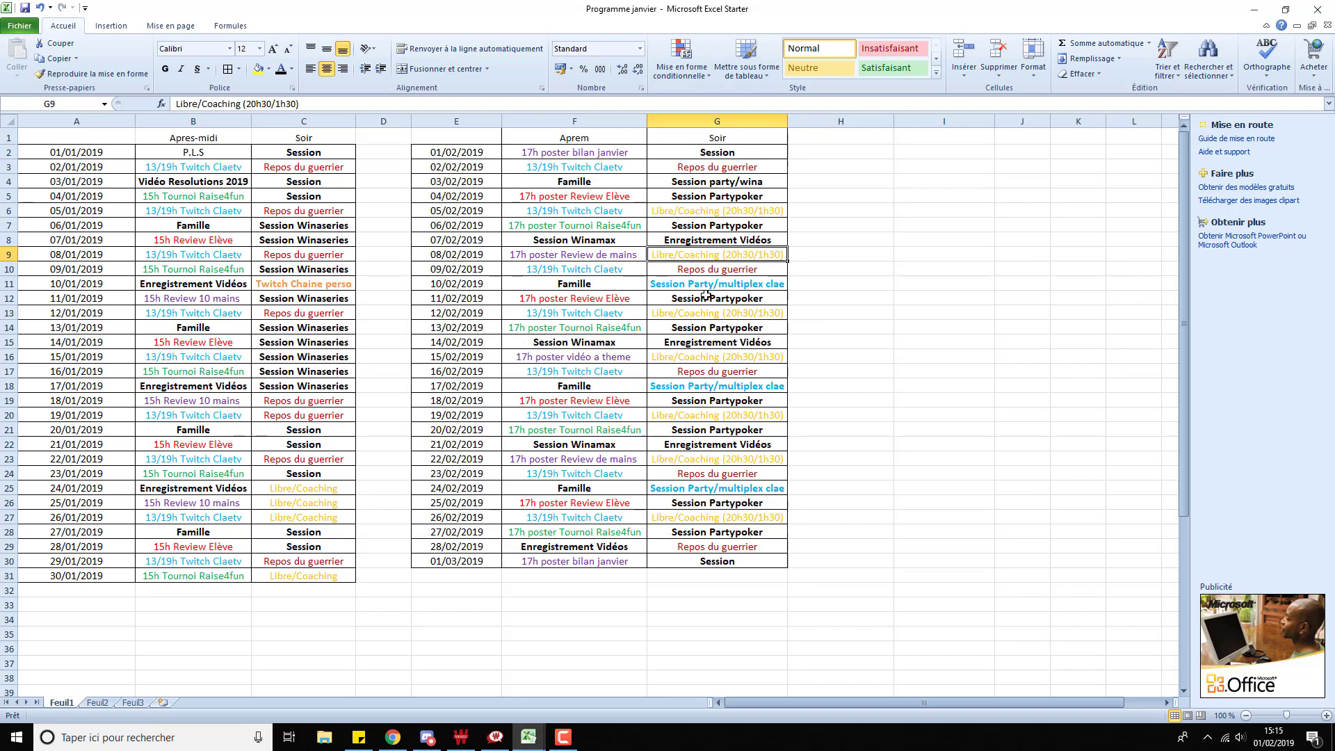
left_click_drag(708, 318, 710, 328)
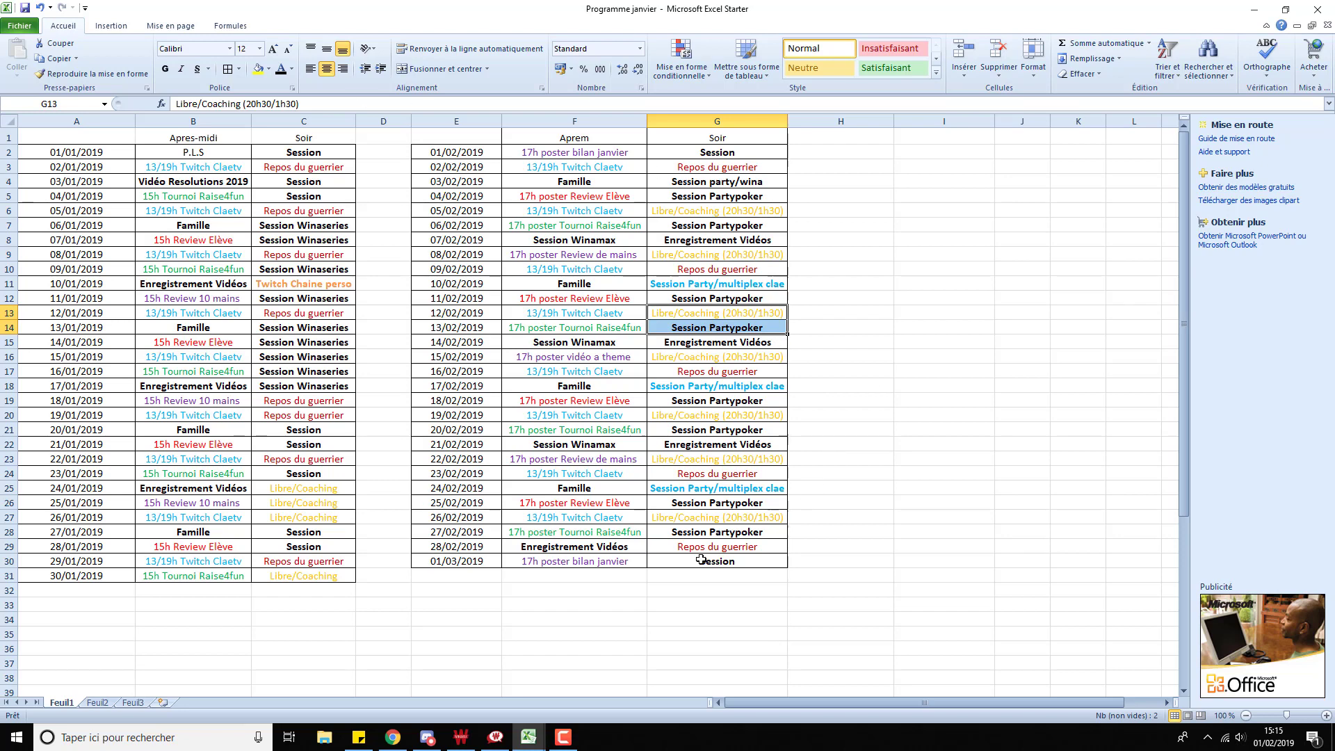
left_click(704, 585)
left_click(711, 578)
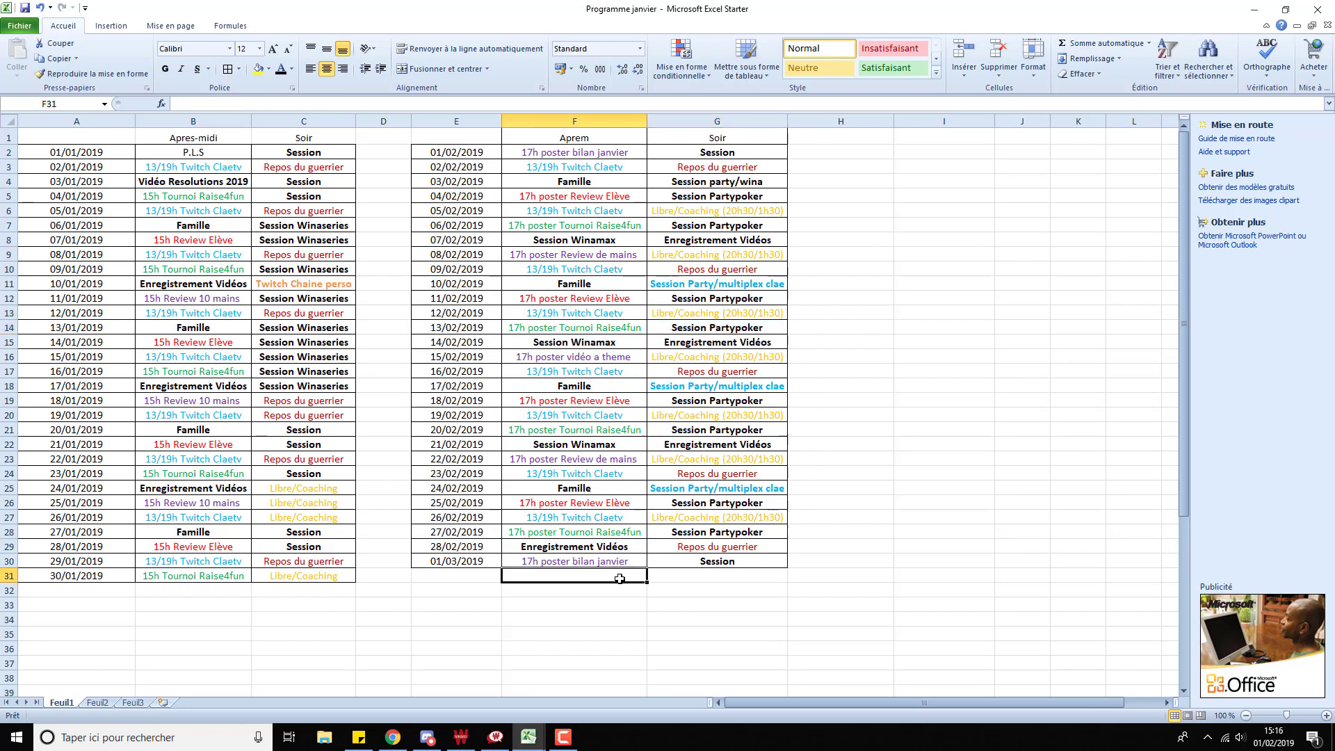
- Go back through the Libre/Coaching evenings from 26/02/2019 to 05/02/2019, and recheck those on 12/02/2019 and 15/02/2019
left_click(687, 517)
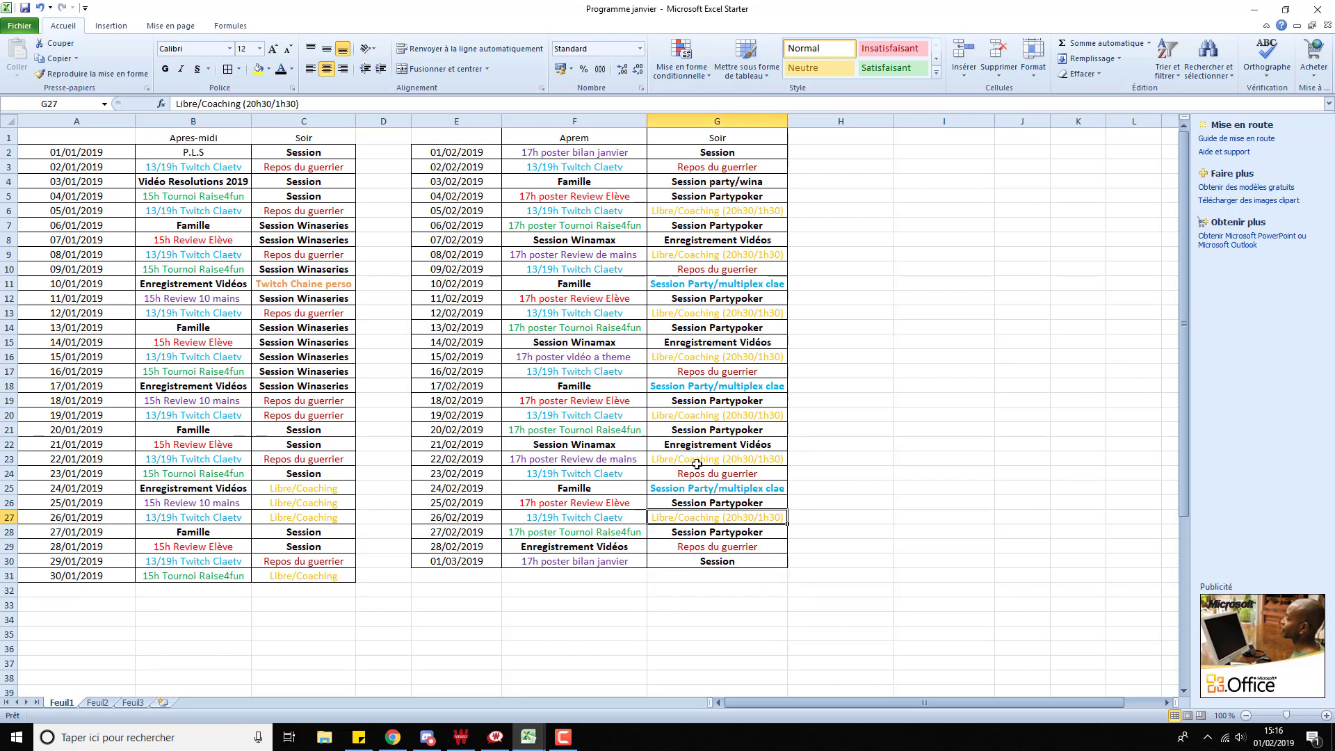
left_click(696, 460)
left_click(711, 417)
left_click(711, 357)
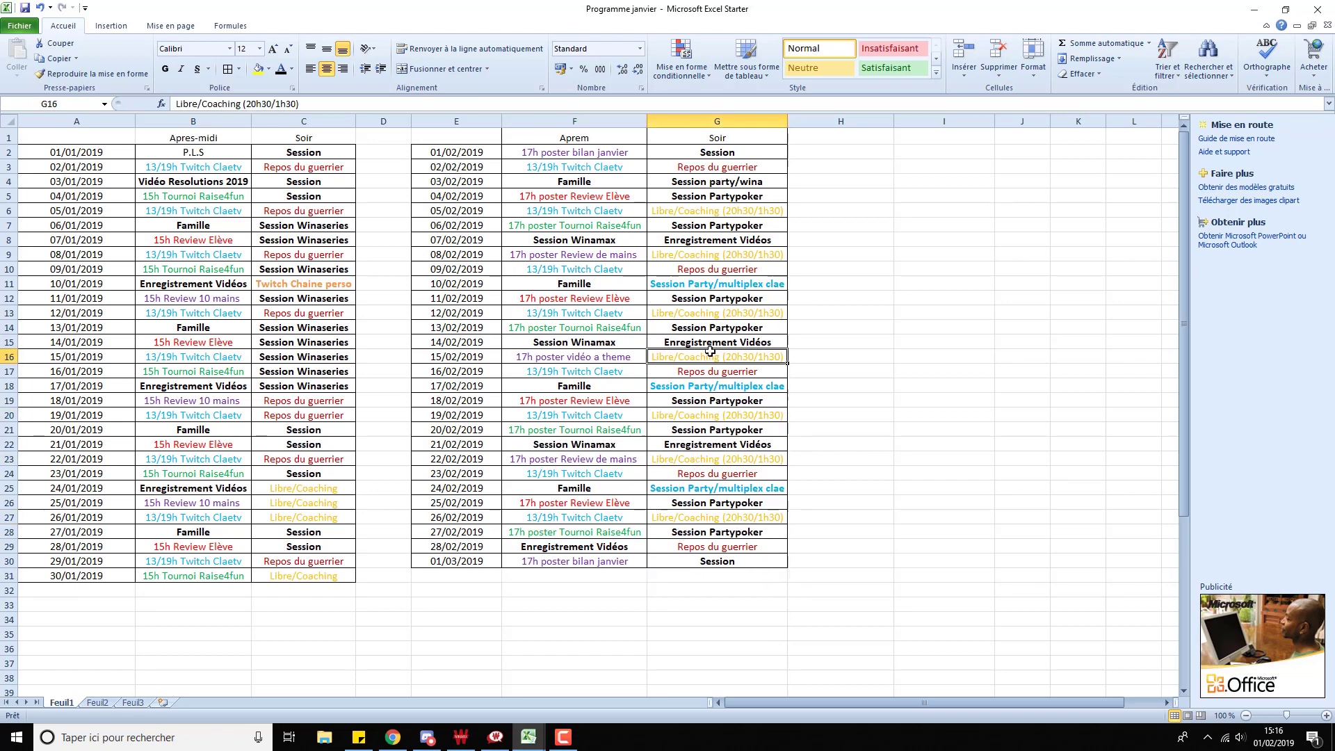
left_click(708, 315)
left_click(711, 255)
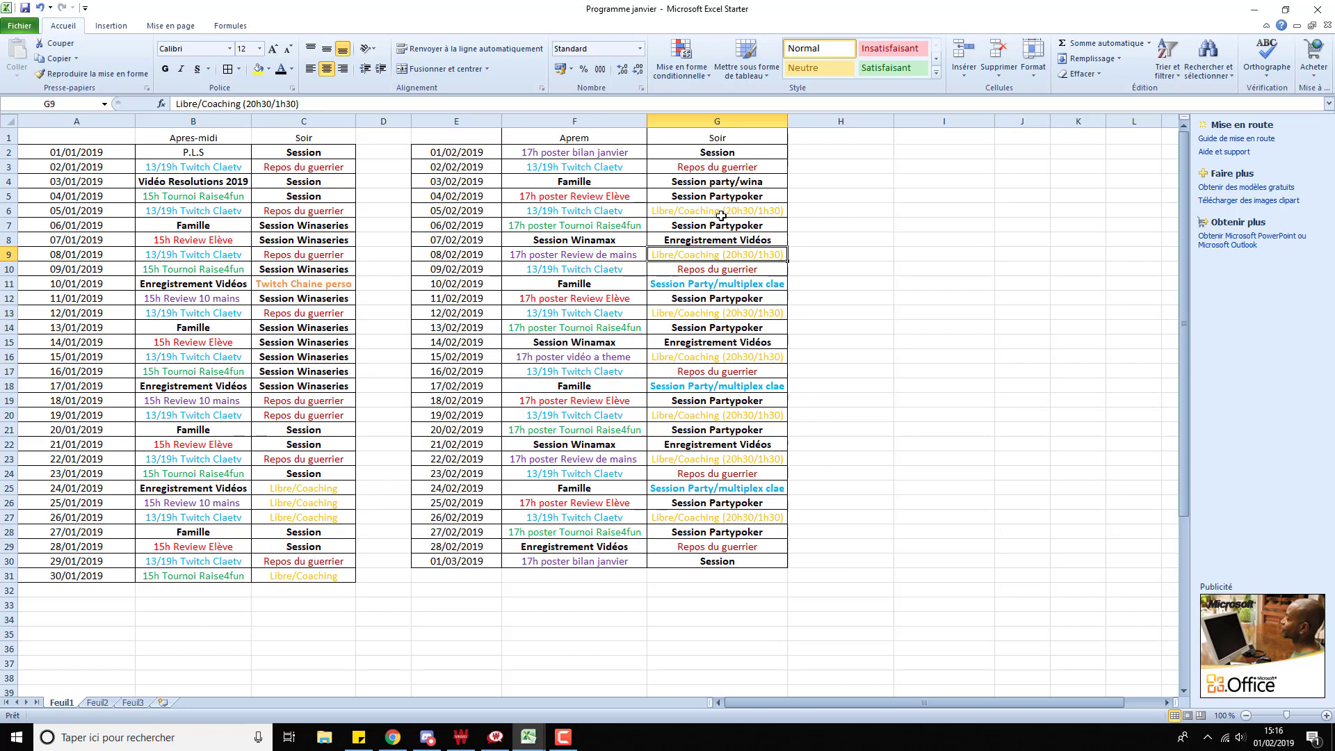
left_click(721, 214)
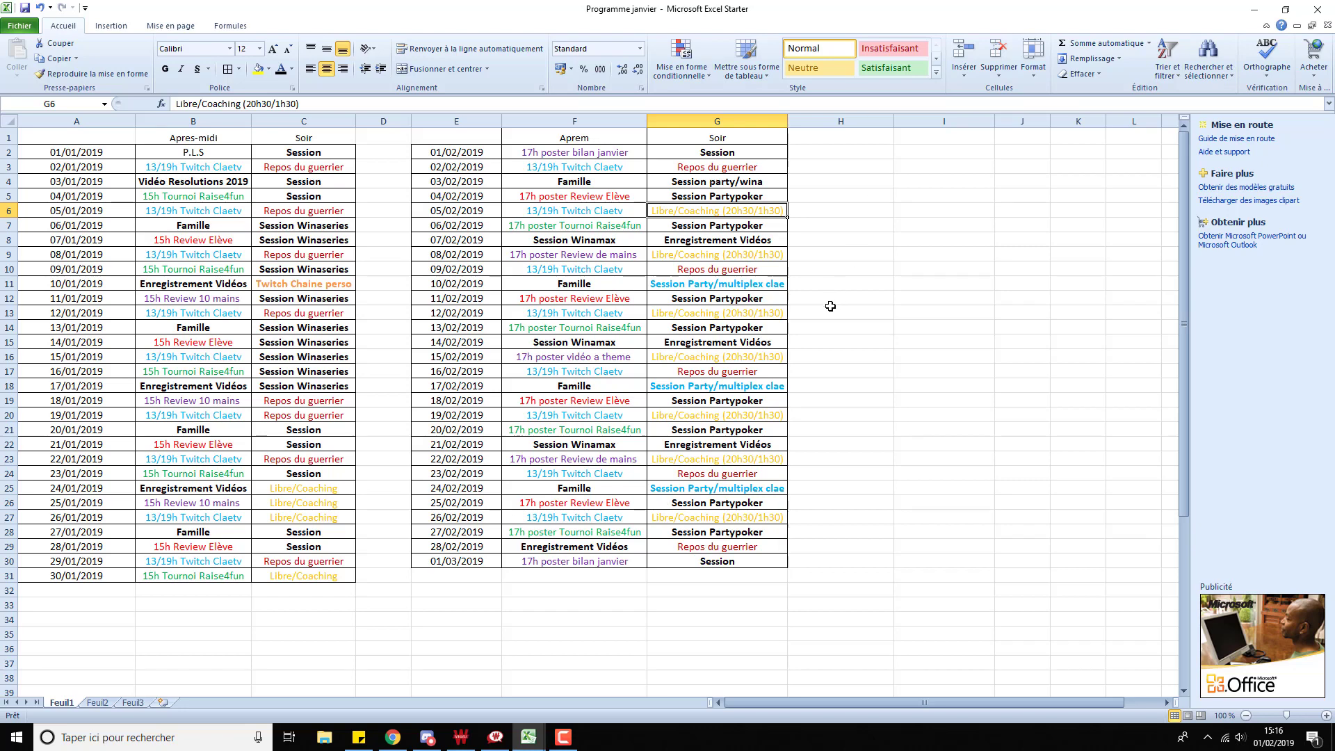
left_click(754, 313)
left_click(735, 360)
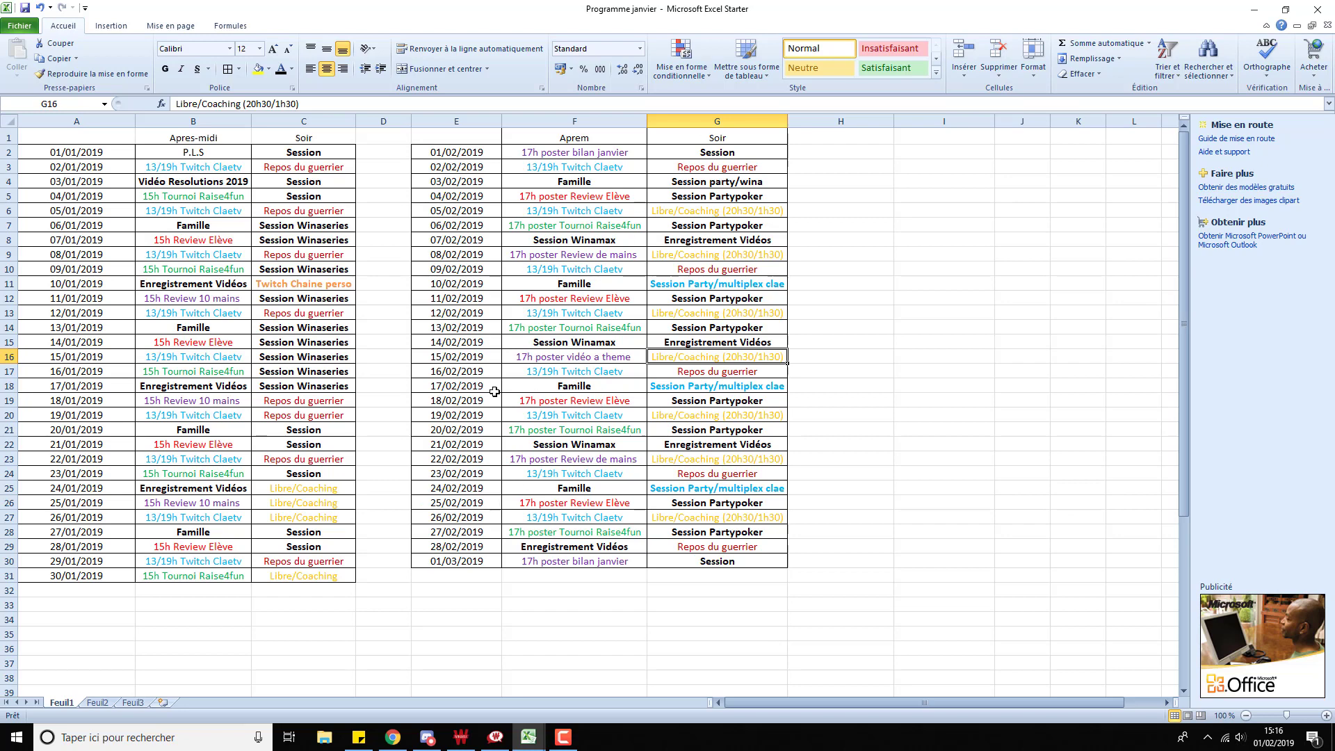
- Check the 07/02/2019 date and the system calendar, and look at the 13/19h Twitch Claetv slot on 02/02/2019
left_click(444, 244)
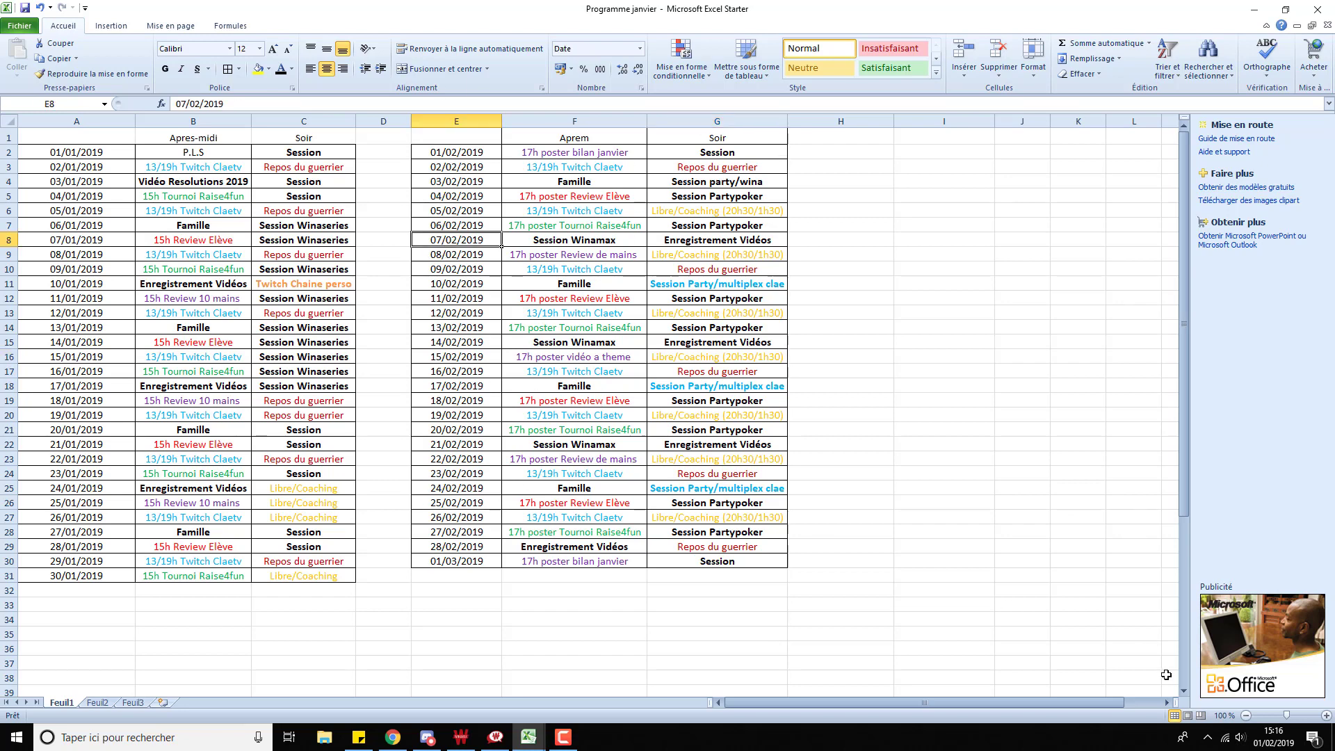
left_click(1270, 733)
left_click(1271, 734)
left_click(557, 169)
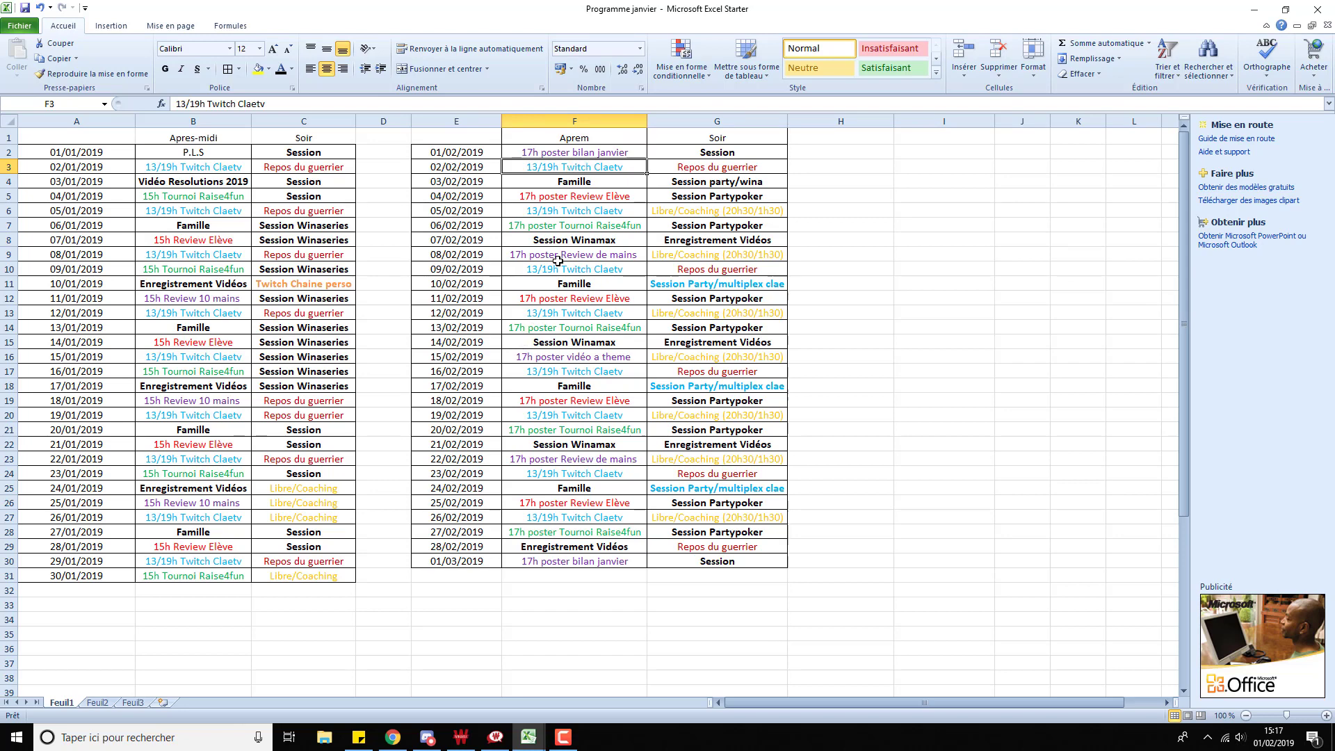
- Review the Session Party/multiplex clae evenings on 10/02/2019, 17/02/2019 and 24/02/2019, and the Famille afternoon on 10/02/2019
left_click(678, 285)
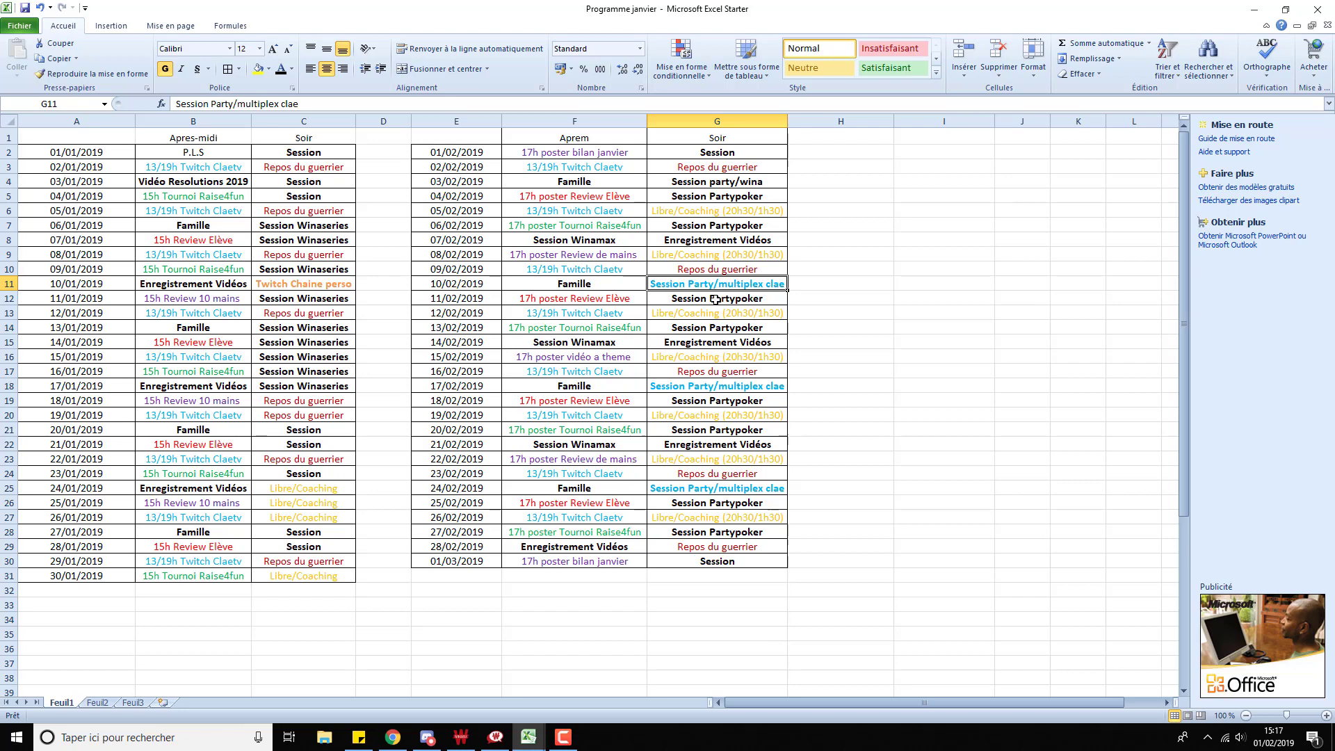
left_click(682, 387)
left_click(686, 491)
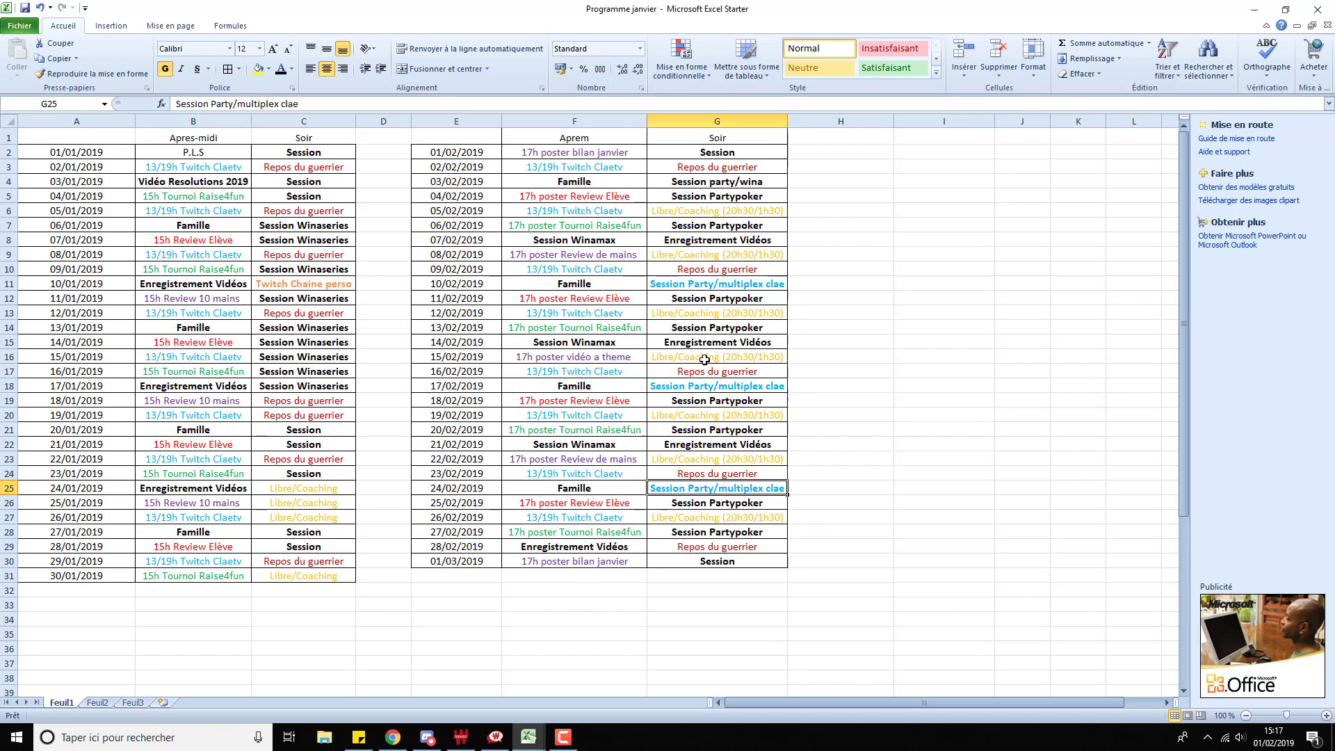
left_click(694, 285)
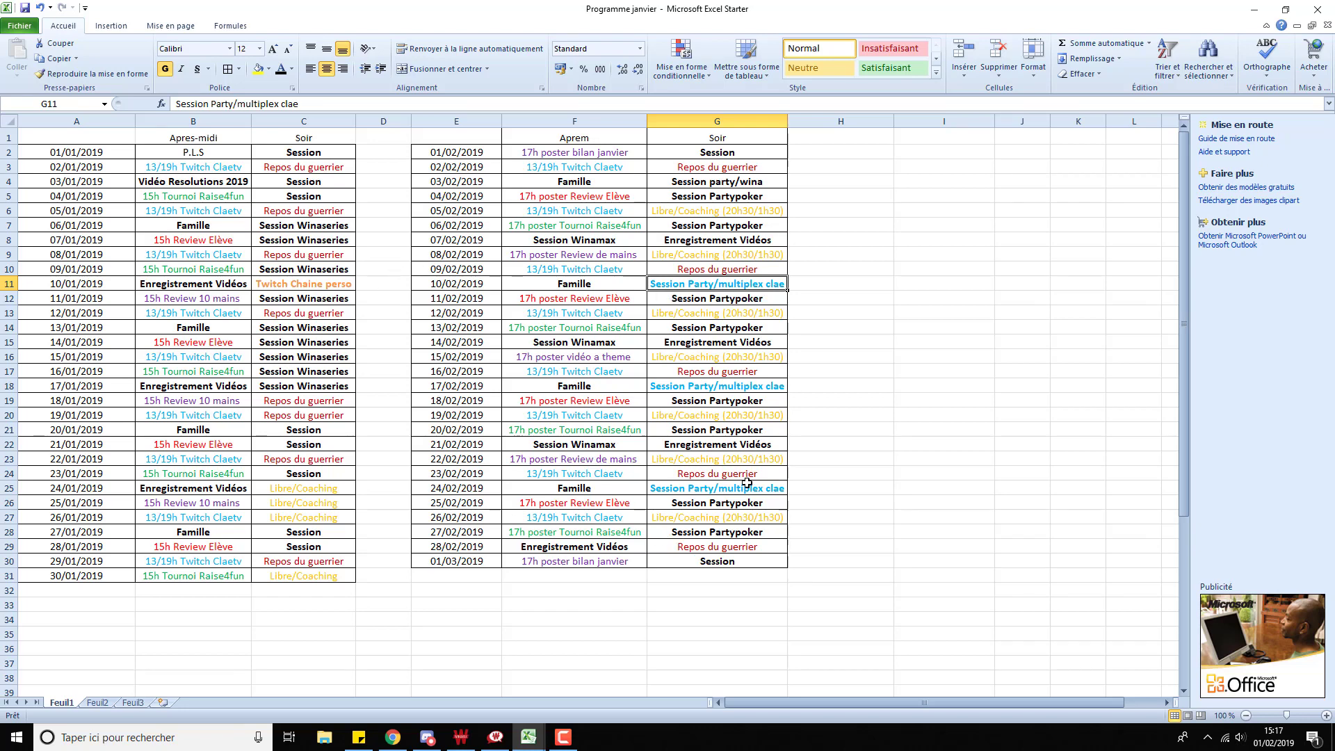
left_click(576, 284)
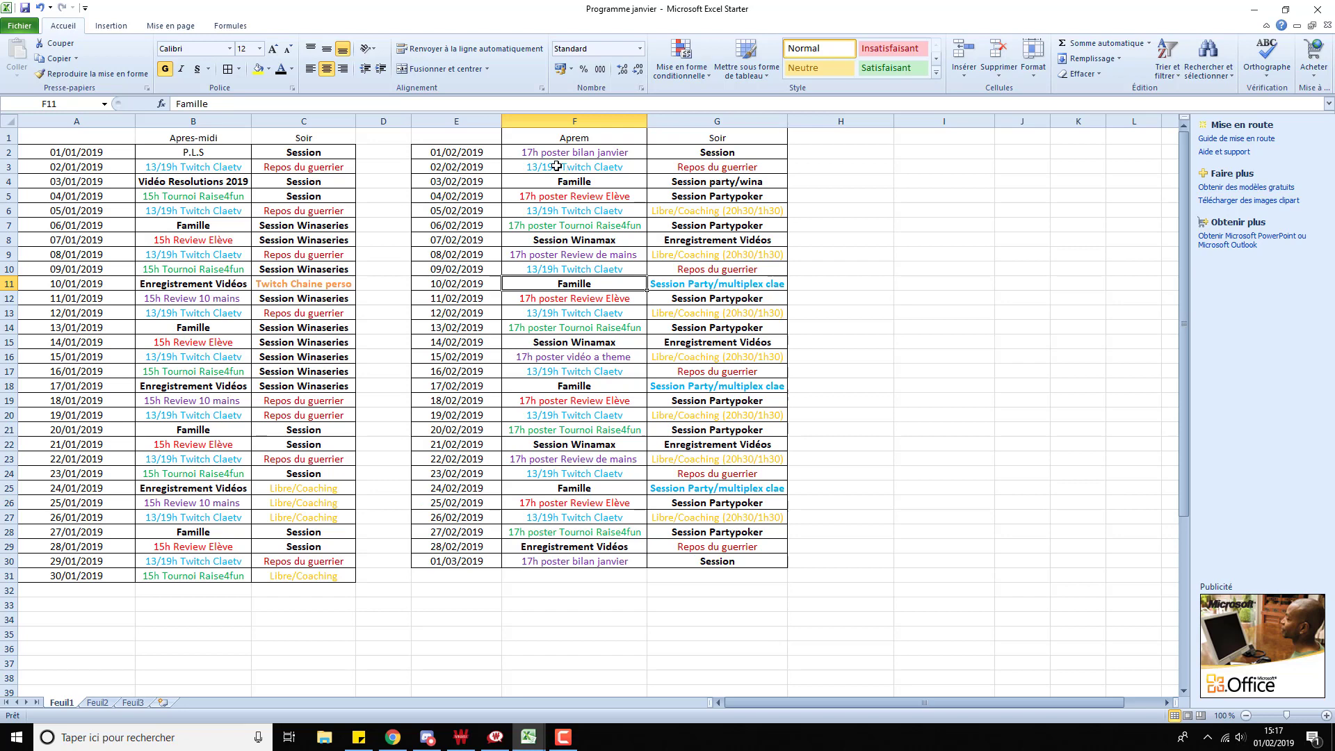
- Review the 17h video posts: Review Elève on 04/02/2019, Tournoi Raise4fun on 06/02/2019, Review de mains on 08/02/2019 and vidéo a theme on 15/02/2019
left_click(615, 200)
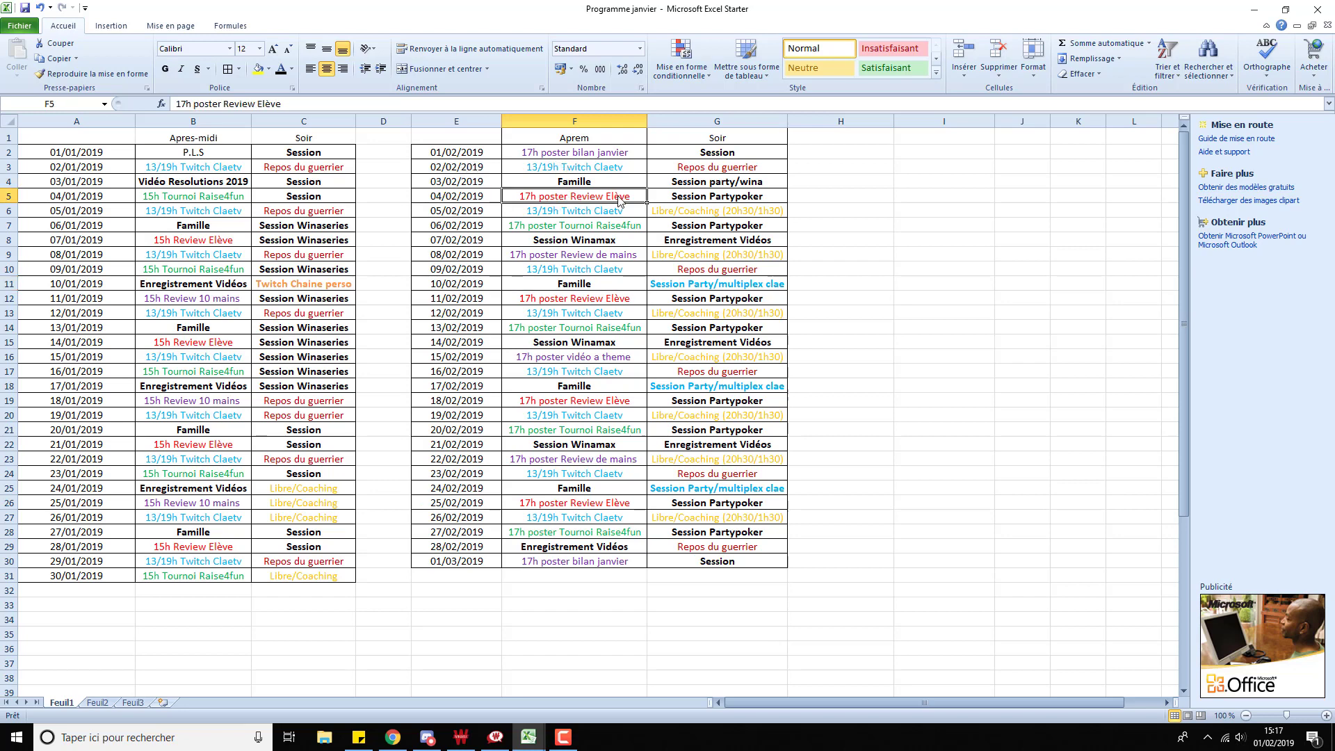
left_click(573, 229)
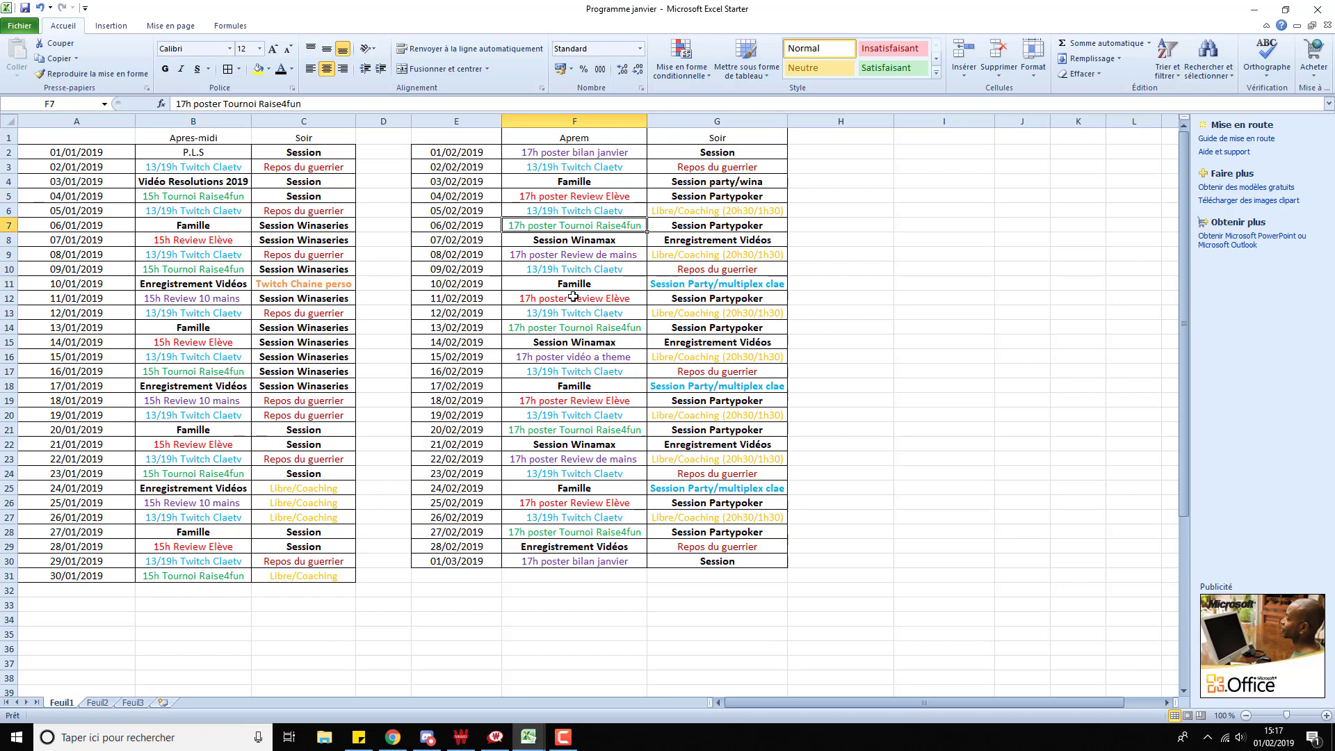
left_click(590, 197)
left_click(581, 230)
left_click(561, 256)
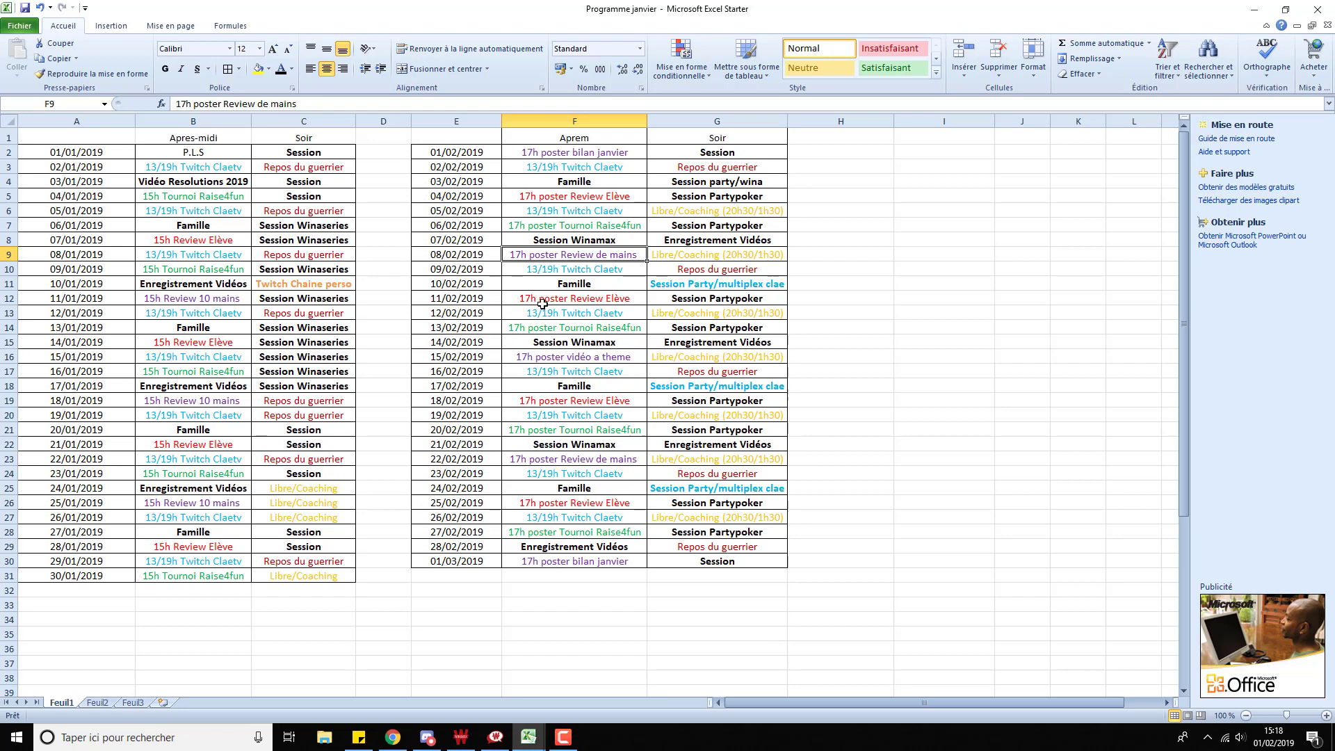
left_click(564, 356)
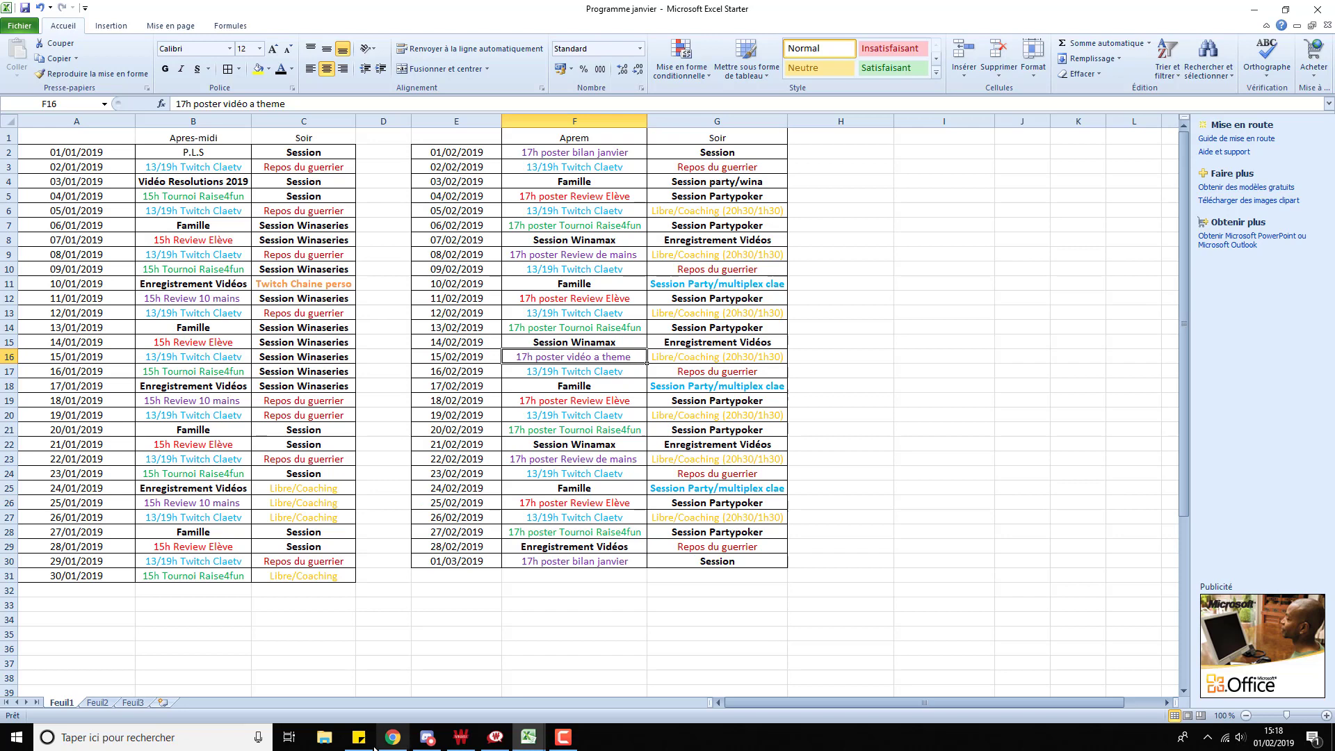
- Switch to Chrome and open the bookmarked raise4fun YouTube channel in a new browser tab
left_click(393, 737)
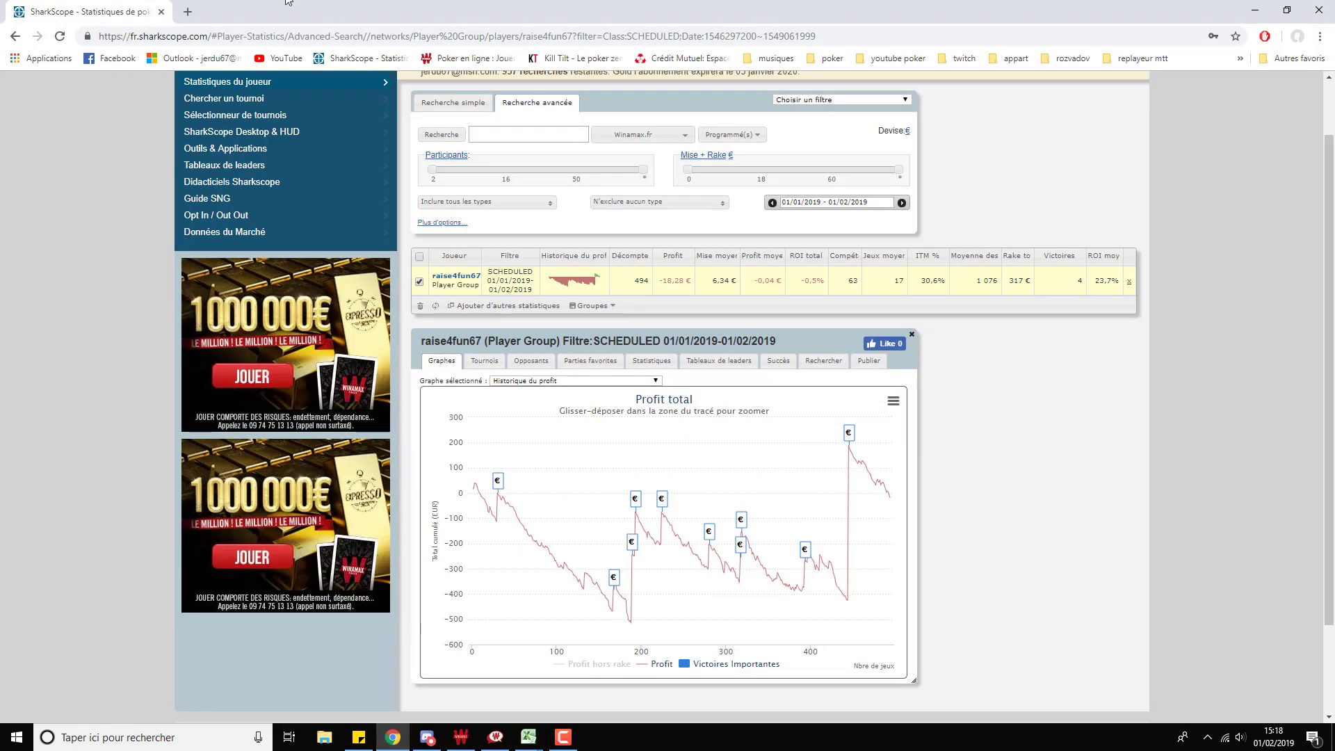
left_click(187, 12)
left_click(897, 58)
left_click(904, 82)
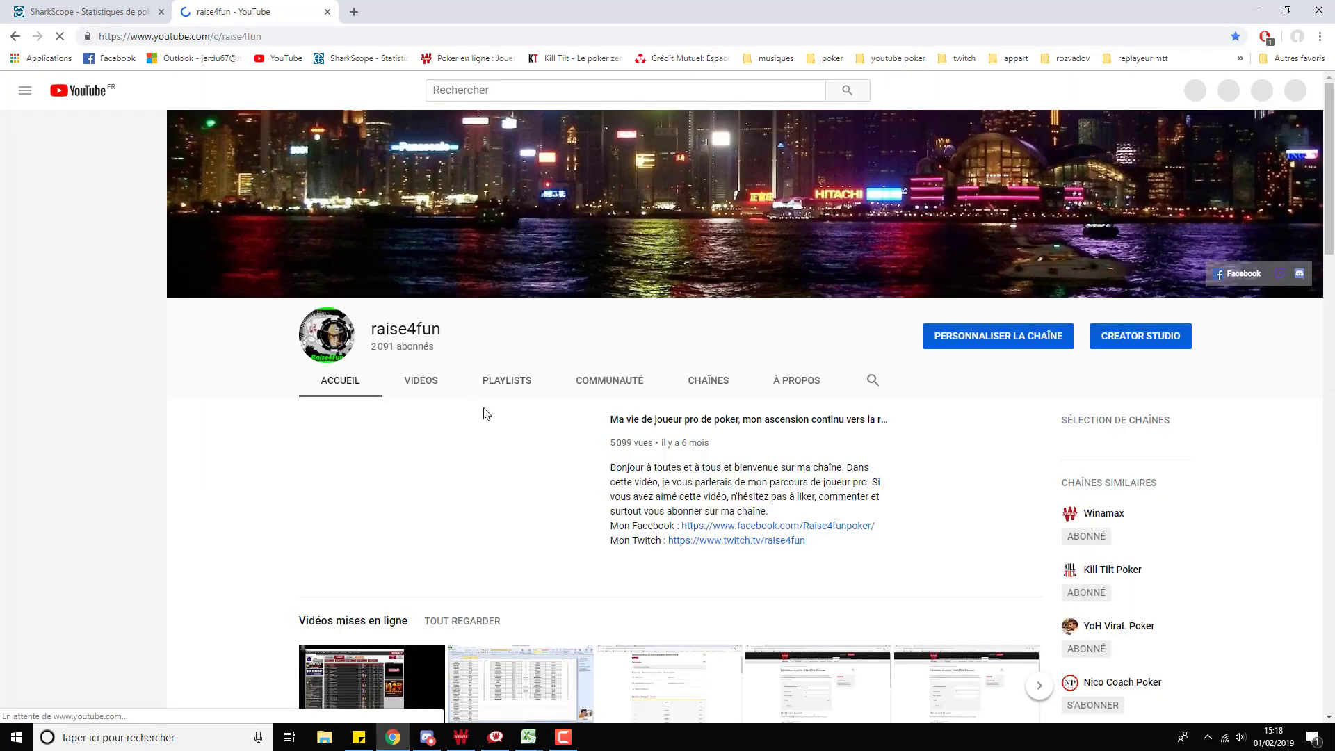
- Open the channel's Communauté page, examine the poll on which types of videos viewers want, and reload the page
left_click(607, 386)
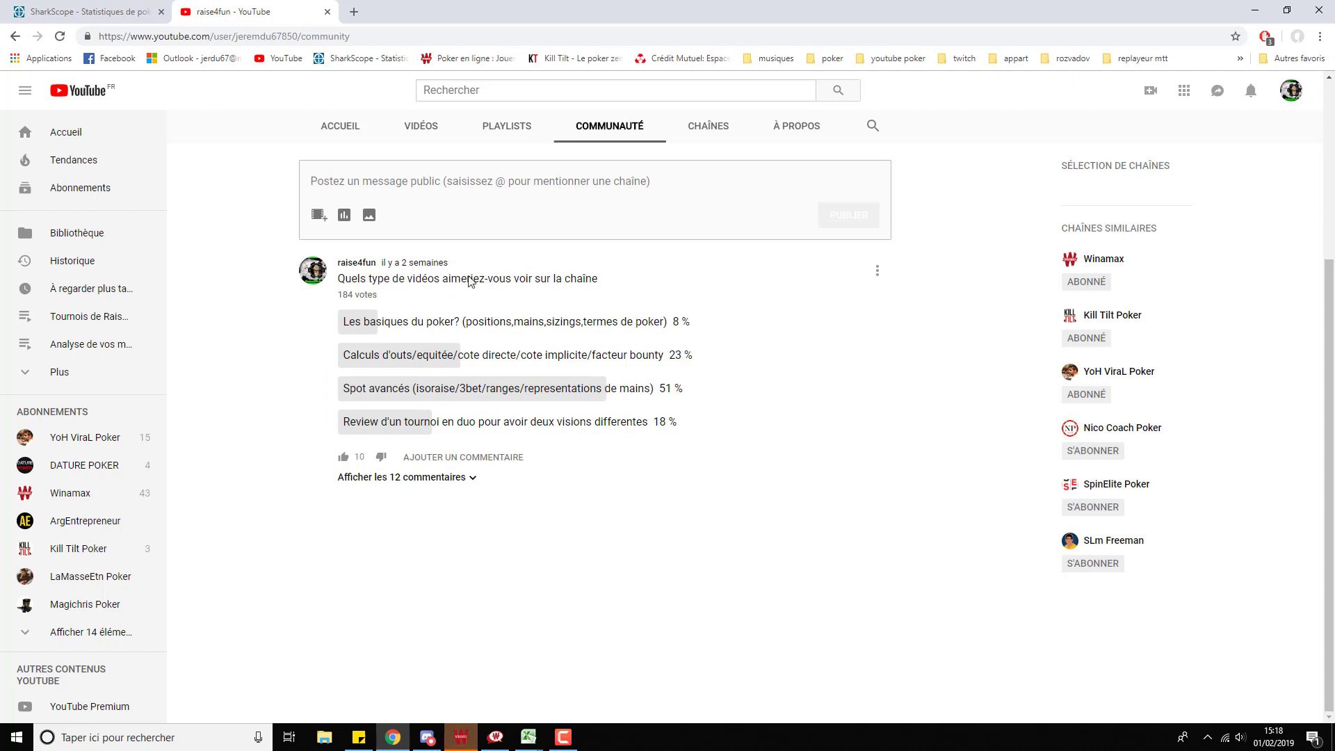
left_click(366, 295)
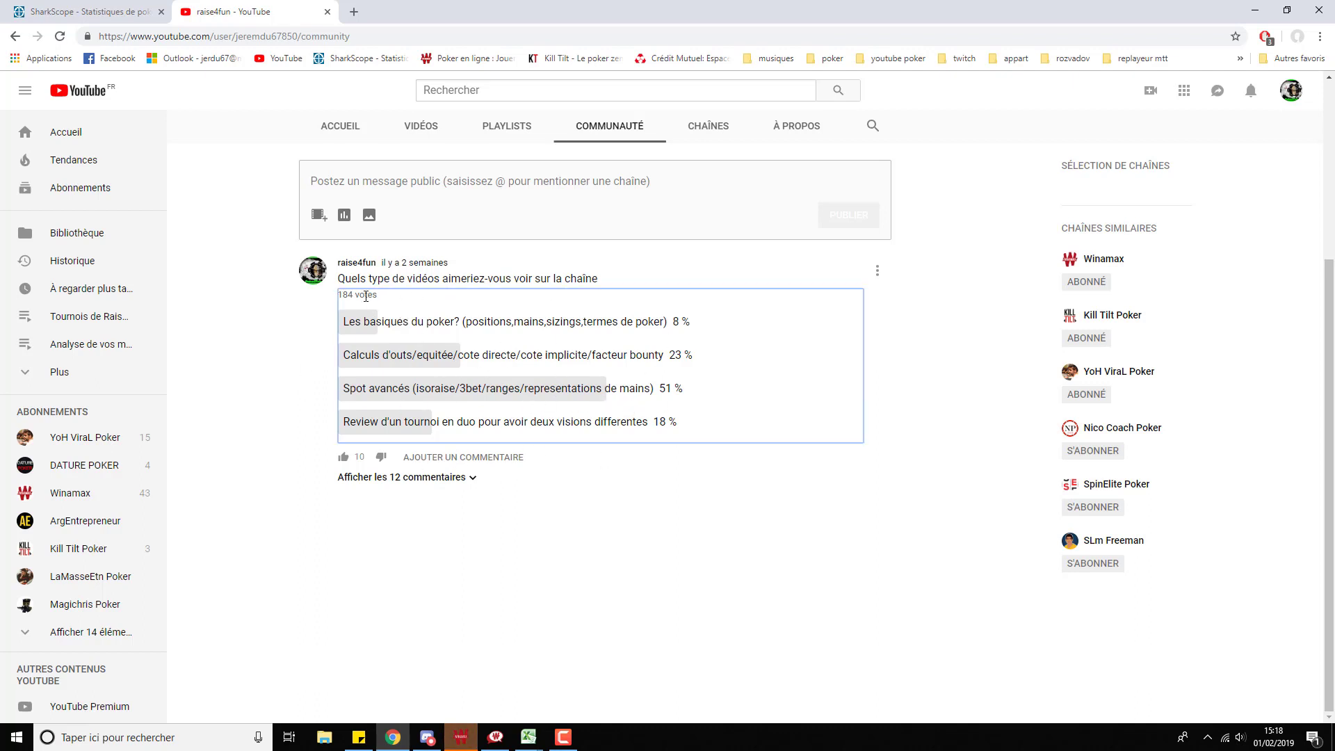
triple_click(366, 296)
left_click(403, 298)
scroll(526, 416, "up", 4)
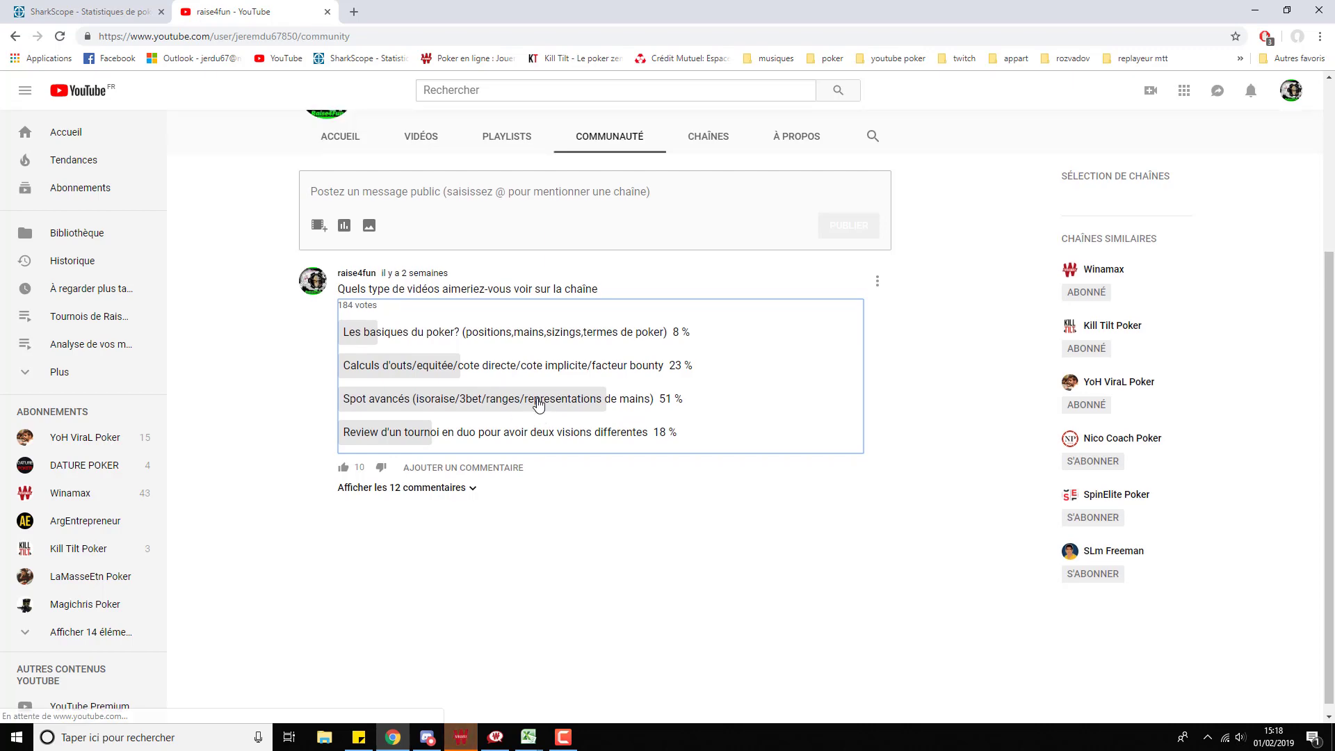
scroll(436, 369, "down", 3)
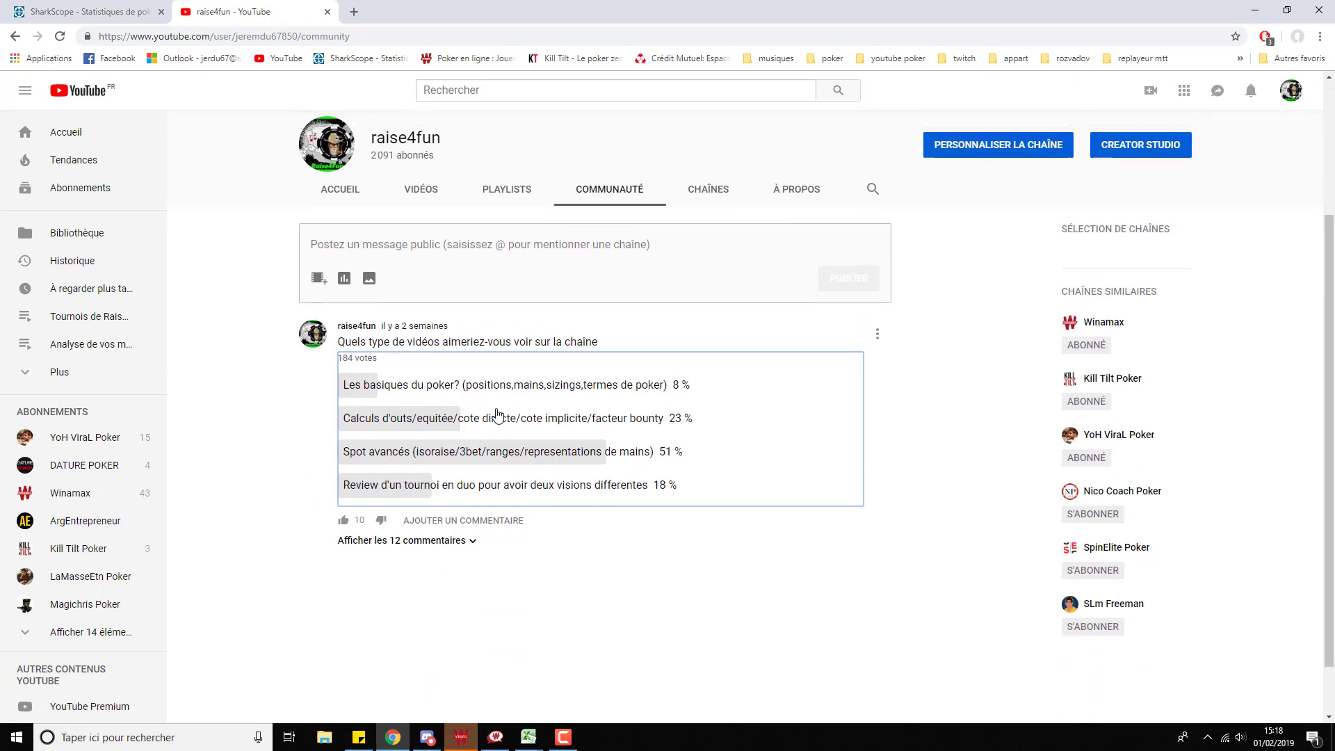
scroll(445, 472, "up", 1)
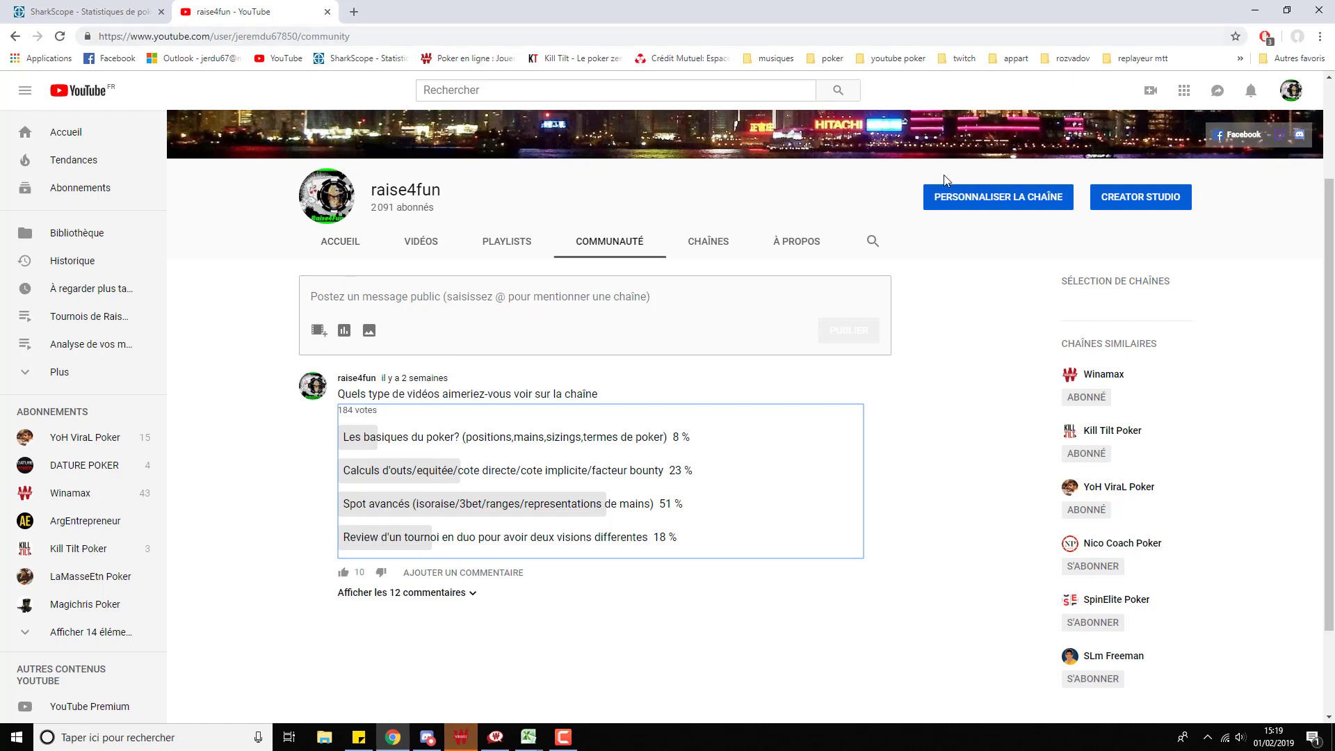
key("F5")
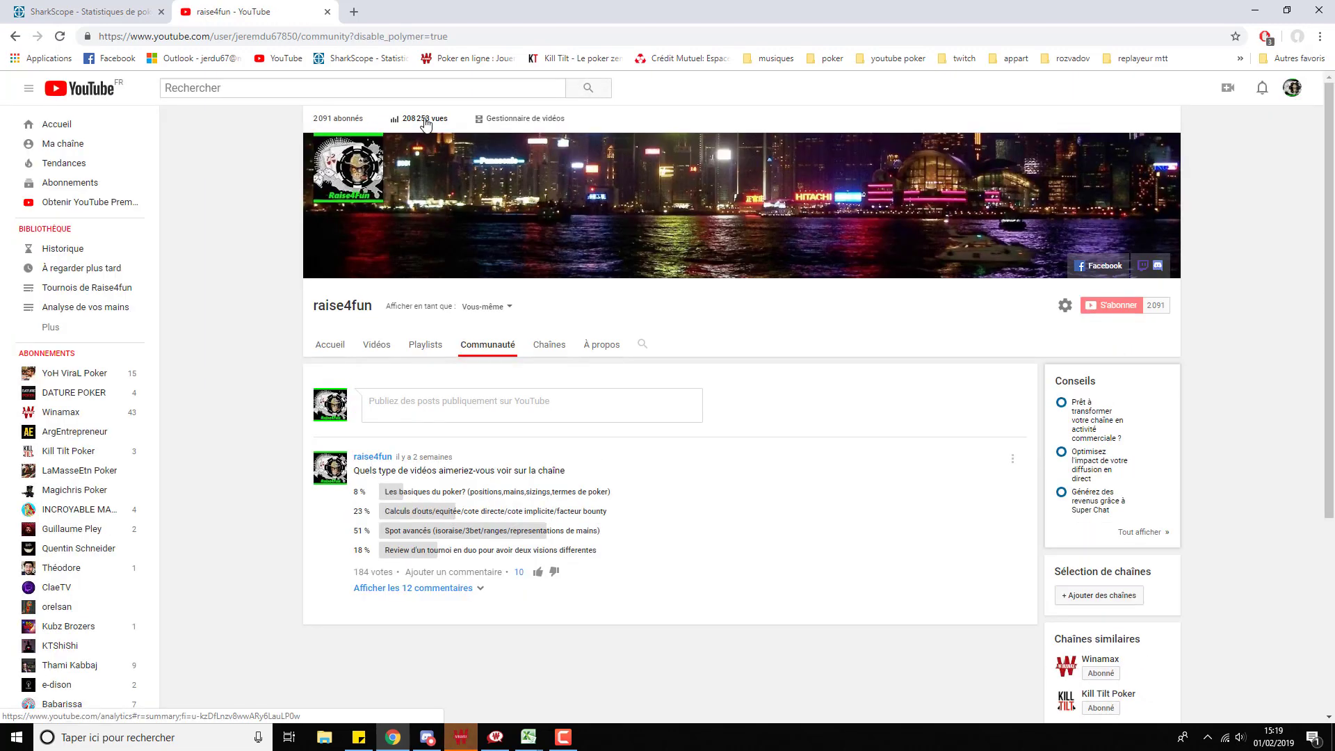
- Close the raise4fun YouTube tab and switch to the Programme janvier workbook in Excel
left_click(326, 12)
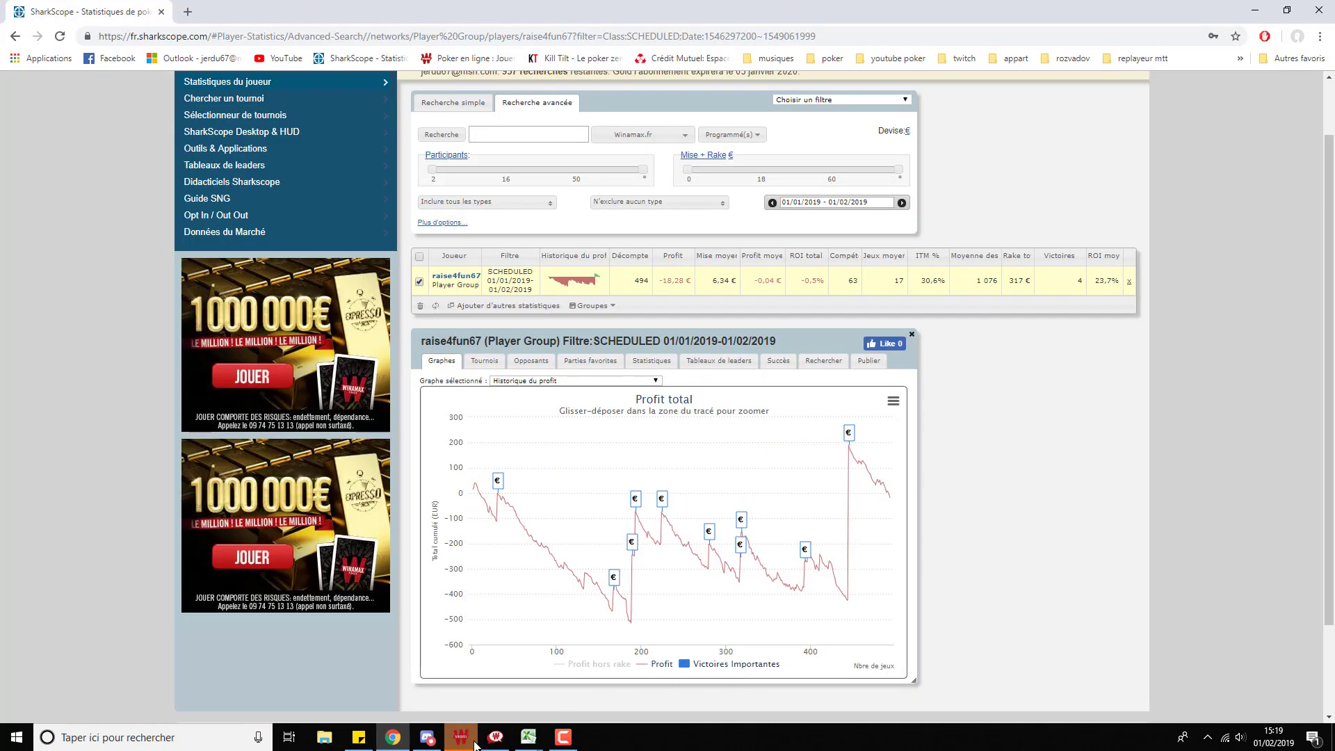
mouse_move(528, 737)
left_click(602, 670)
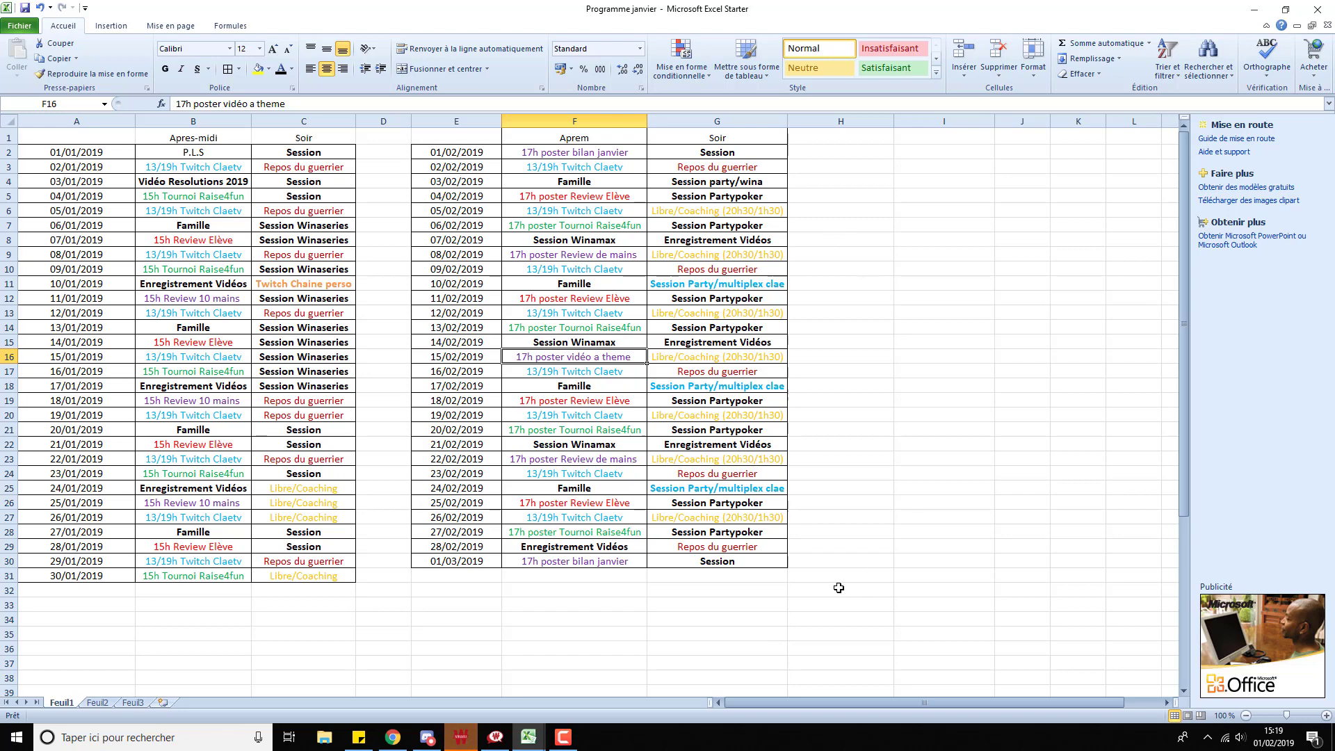
- Review the February 2019 afternoon and evening schedule from 01/02/2019 to 01/03/2019
left_click(768, 565)
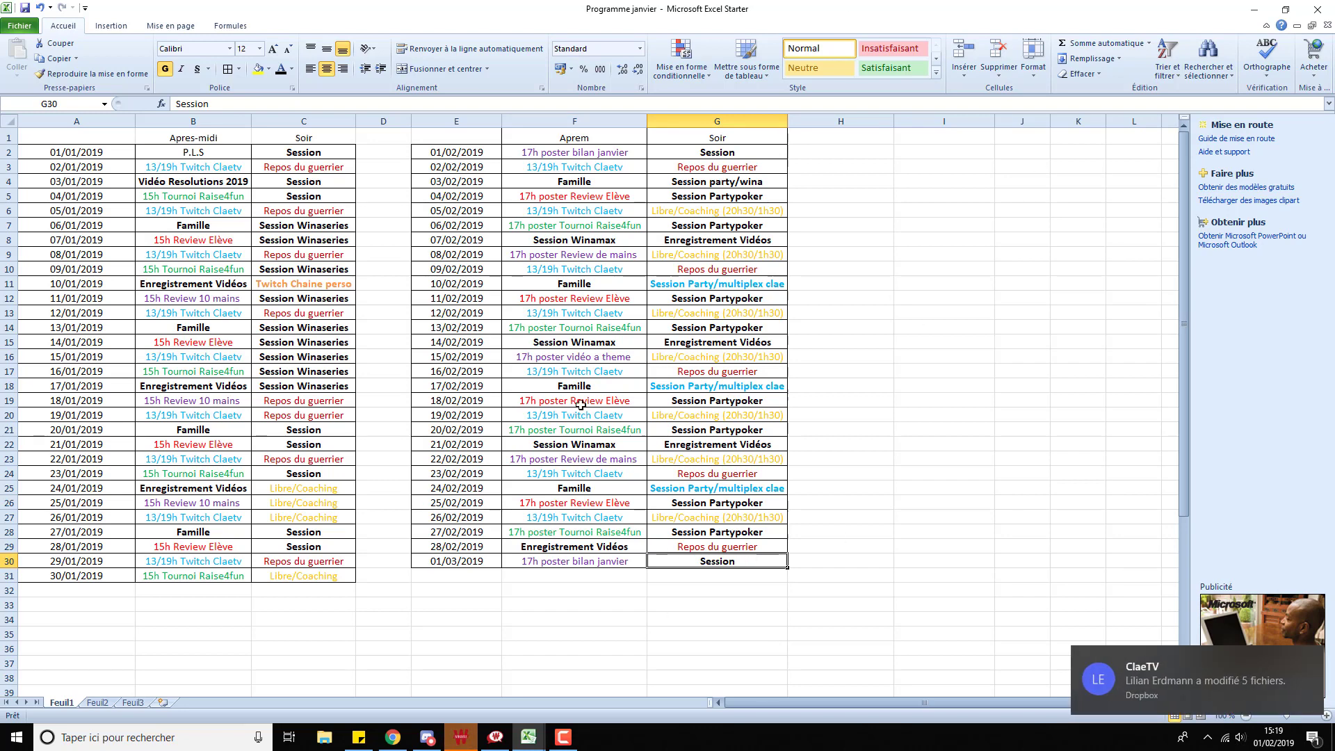
left_click_drag(419, 150, 724, 547)
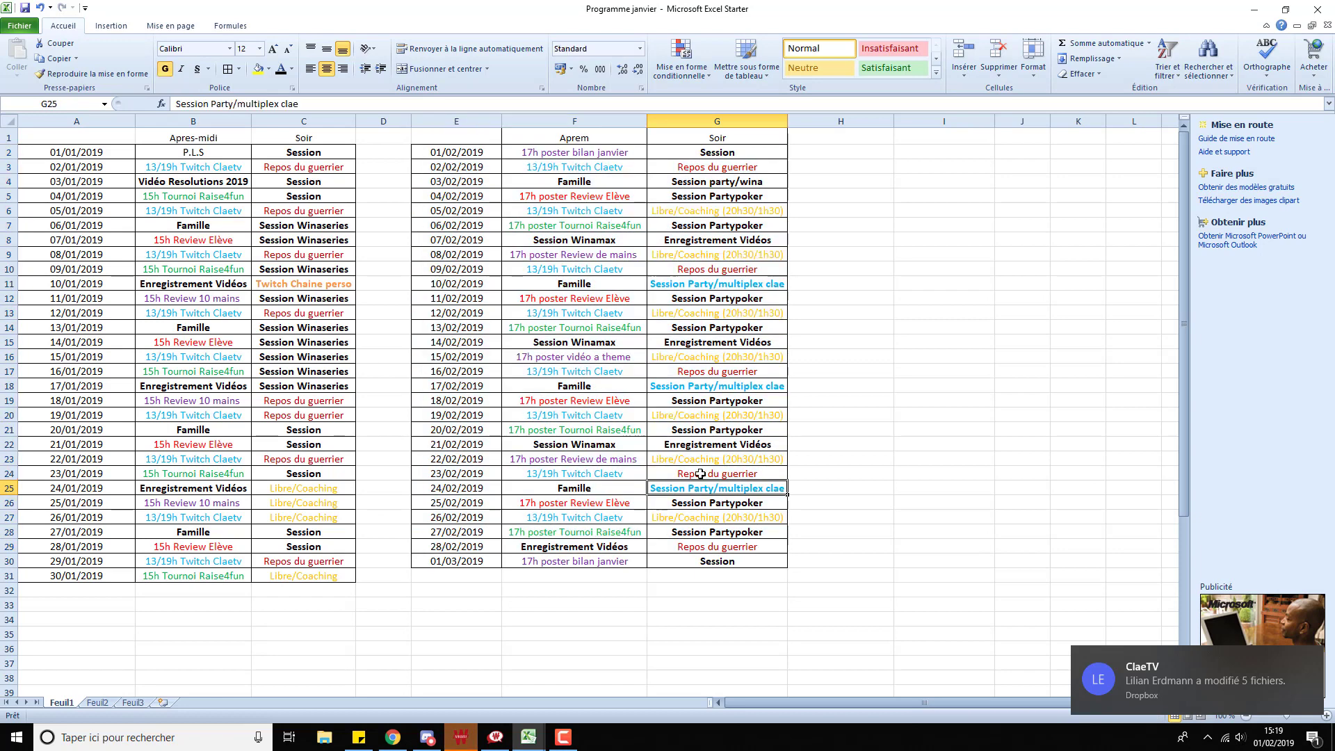
left_click(718, 257)
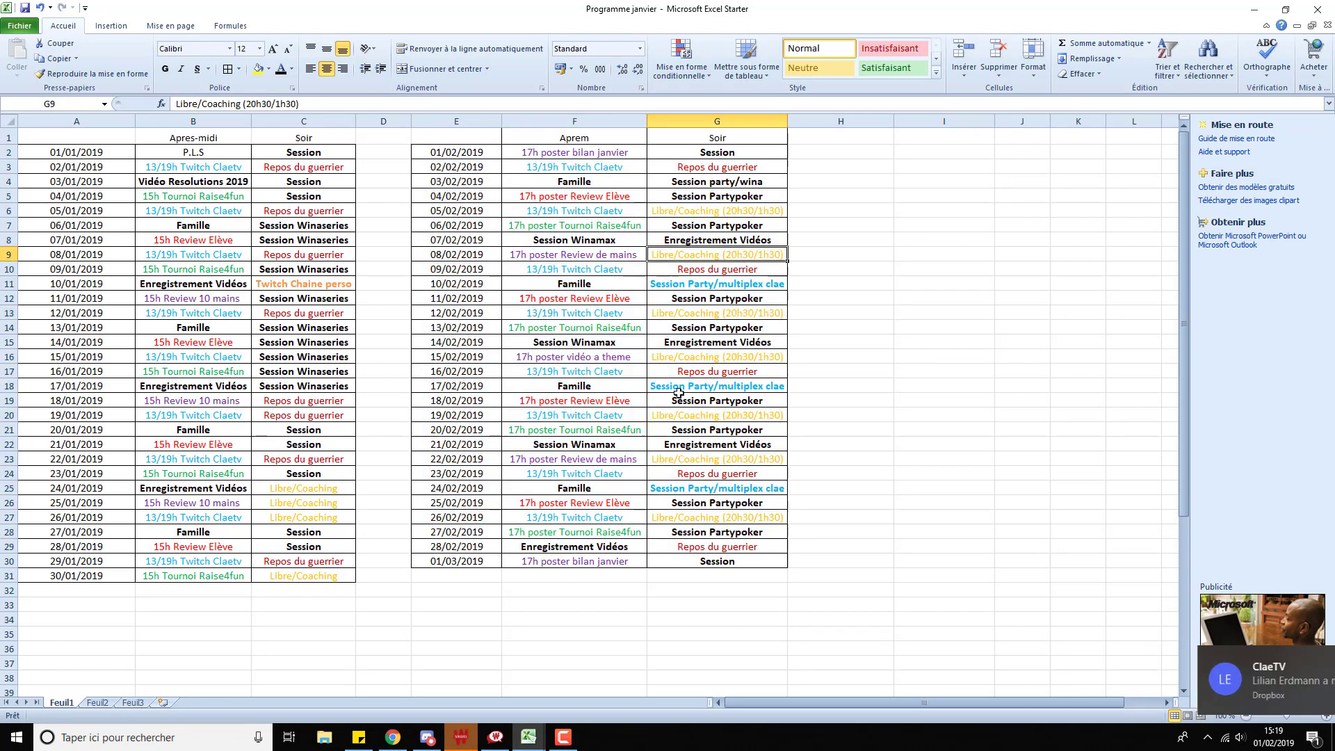
left_click(705, 532)
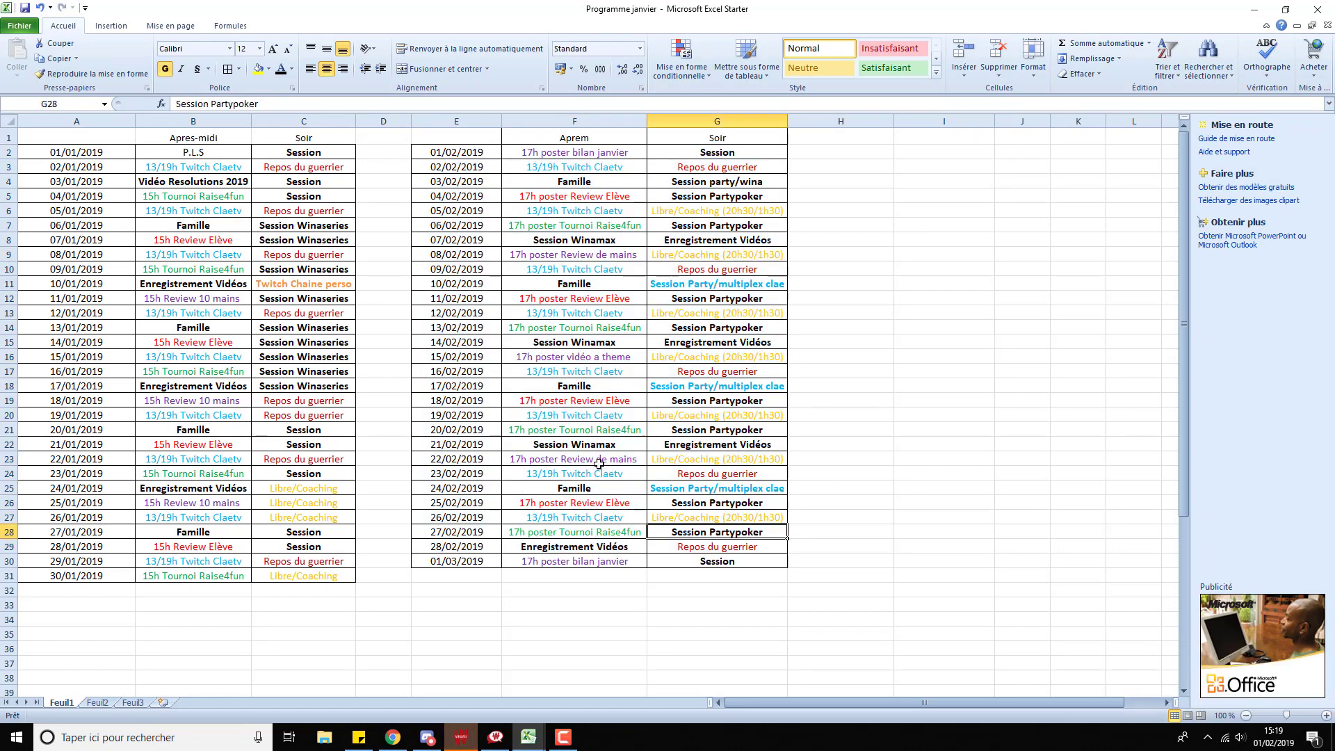
- Switch to the Bankroll workbook and examine the 24 and 25 January rows and the Gains/Pertes formula for 25 January
left_click(1317, 10)
left_click(601, 394)
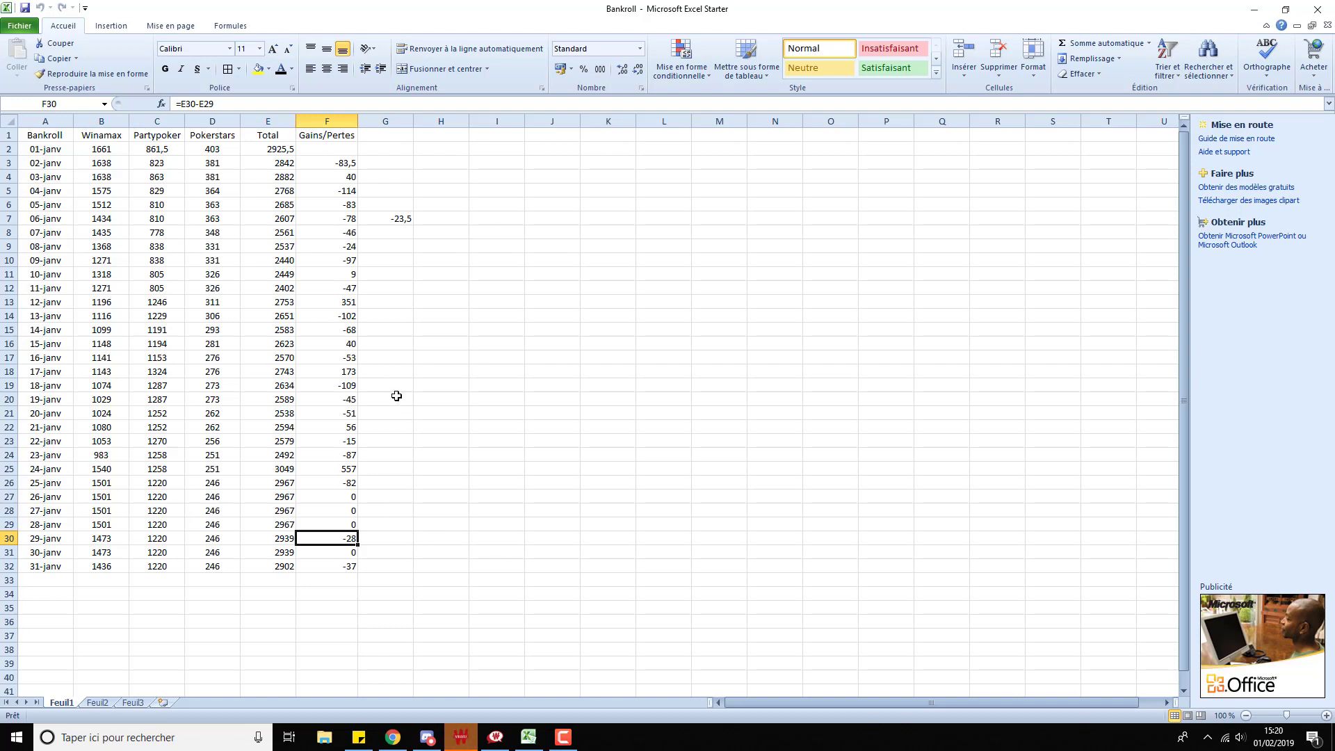
left_click(386, 463)
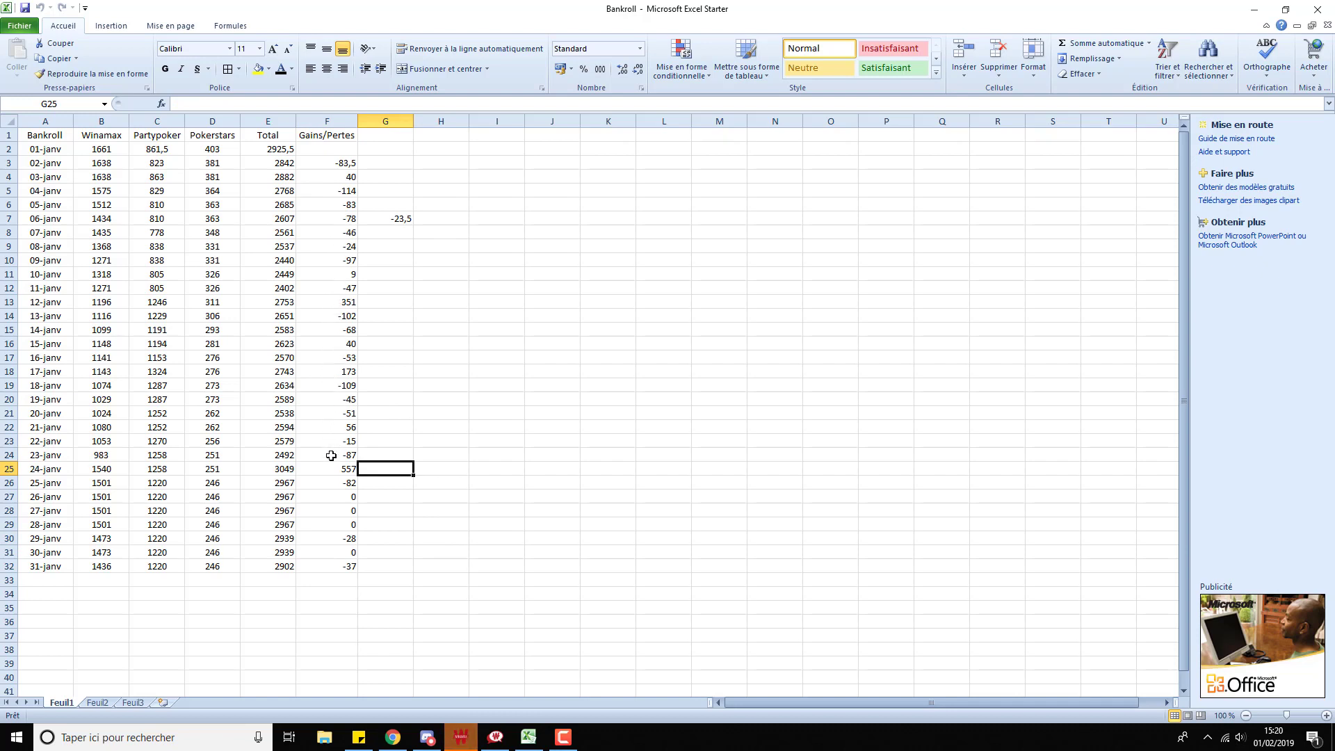
left_click(46, 487)
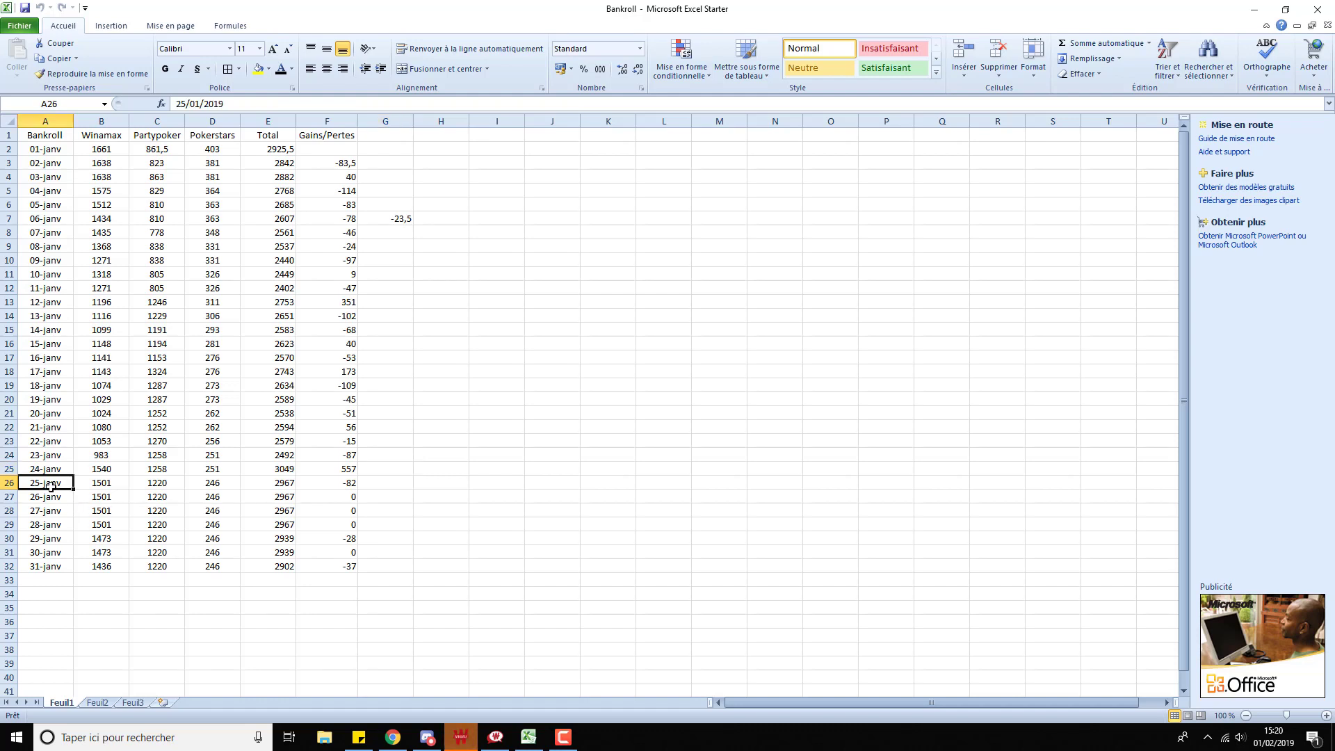
left_click(39, 471)
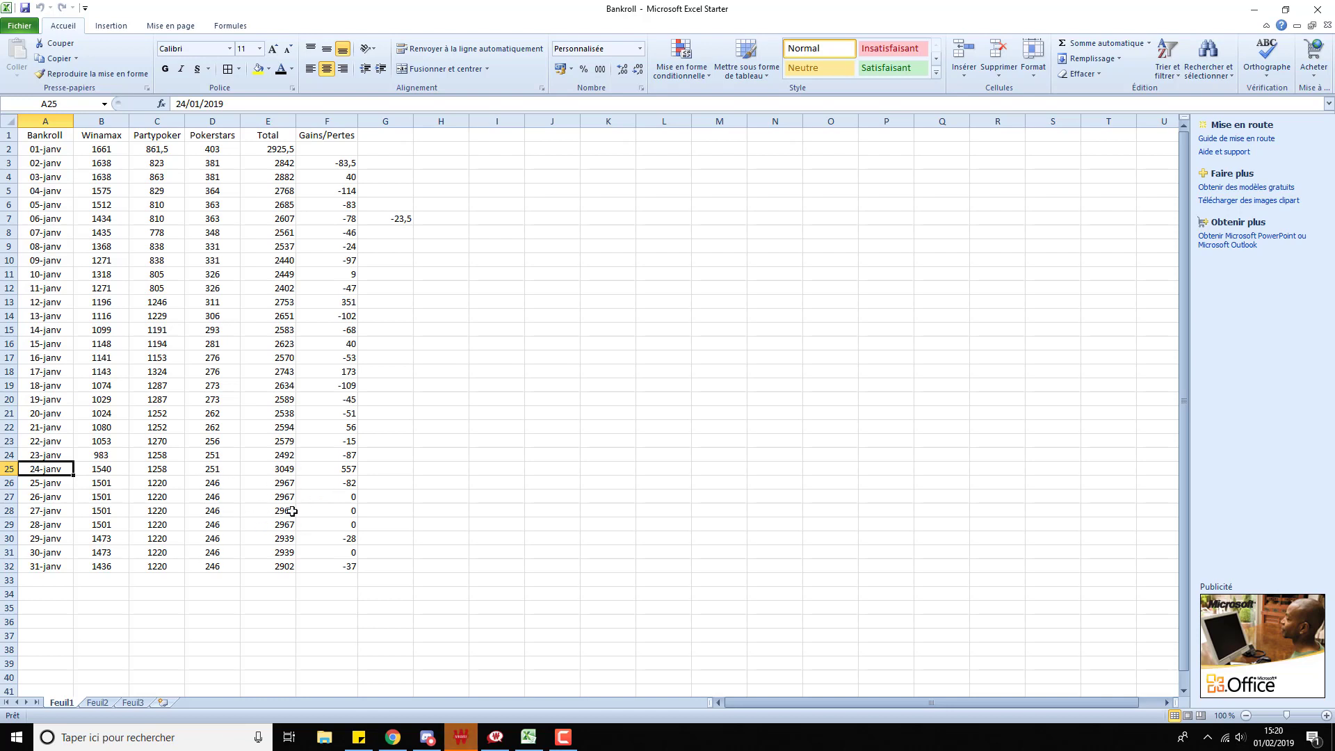
left_click(380, 482)
left_click(328, 482)
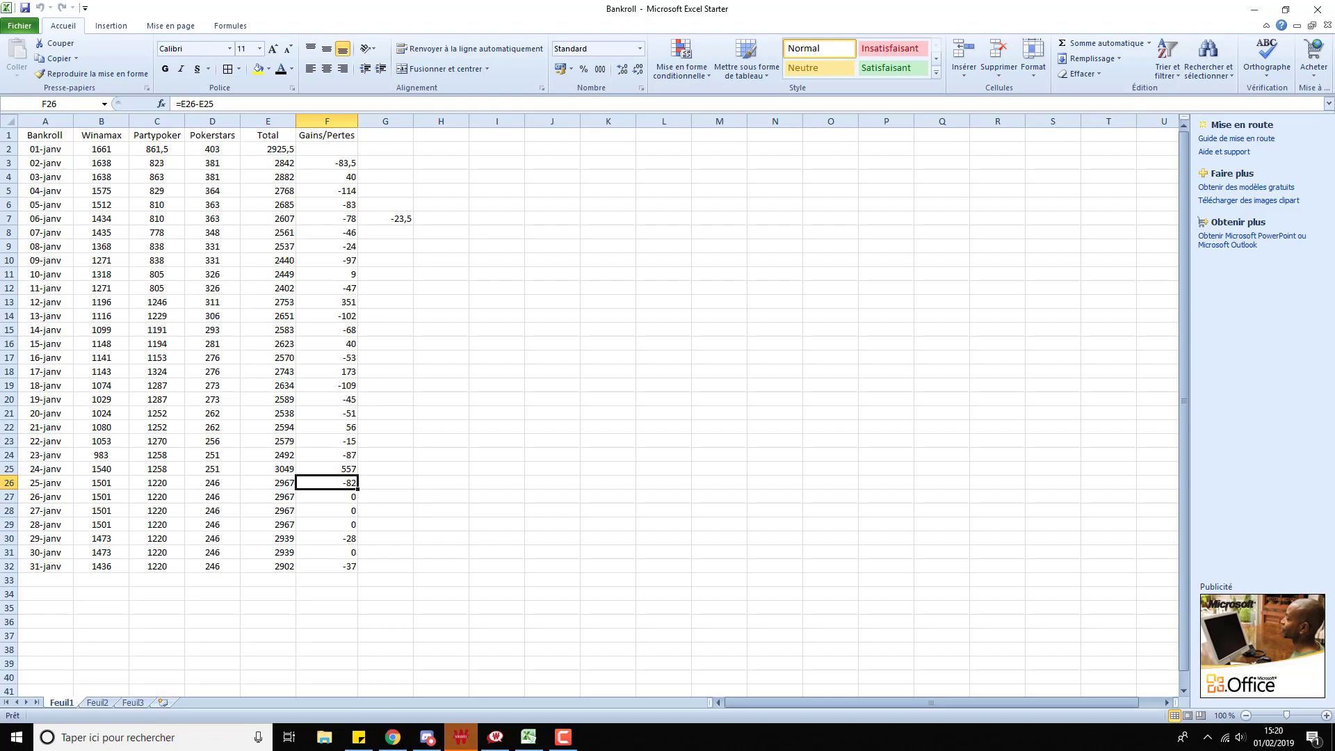
- Check the Programme janvier schedule, return to the Bankroll workbook, and inspect the 19 January Gains/Pertes formula and the sum in G7
key("alt+Tab")
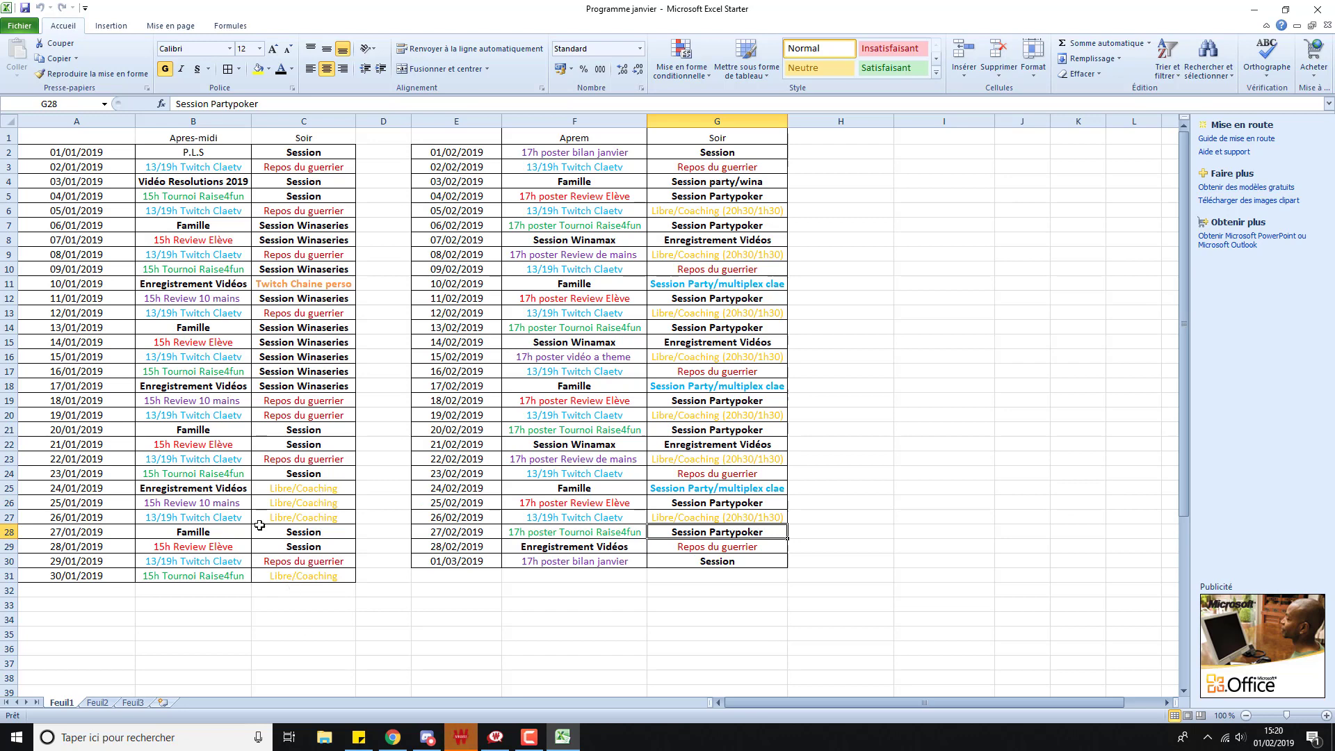
left_click(1255, 10)
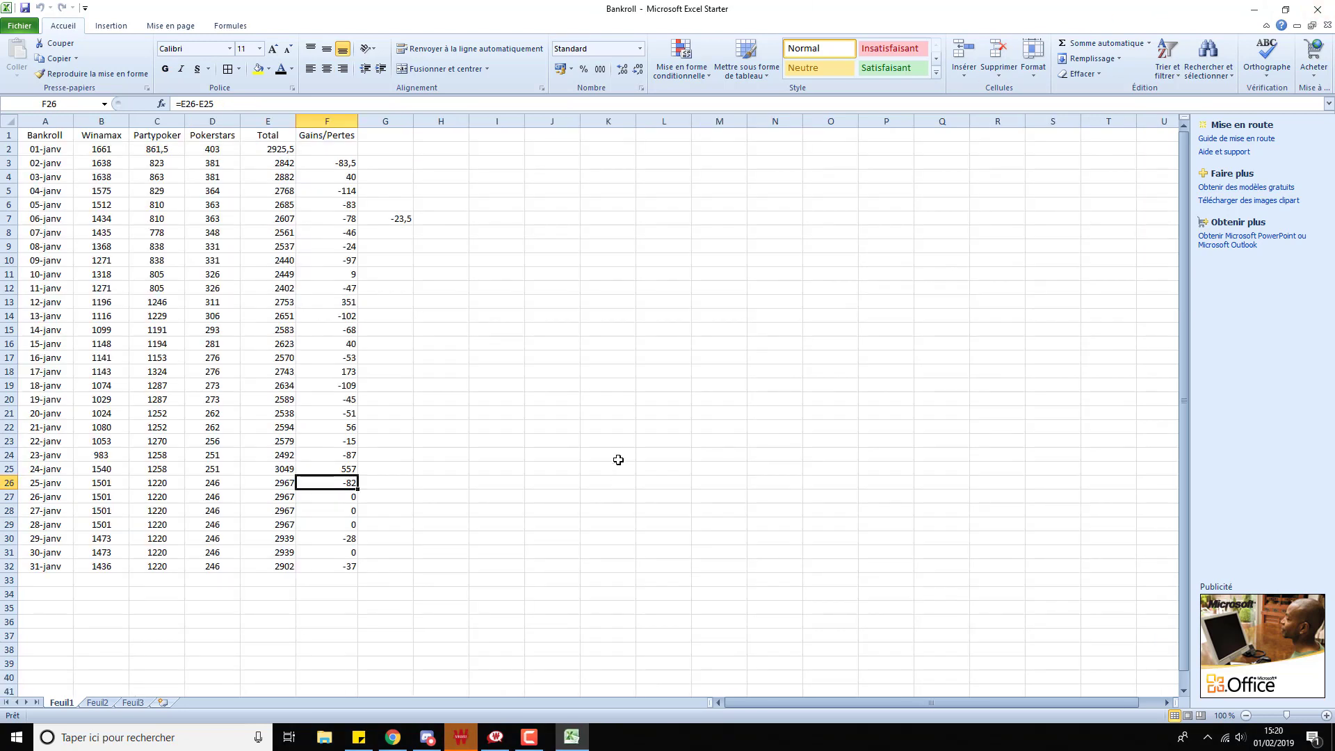
left_click(303, 396)
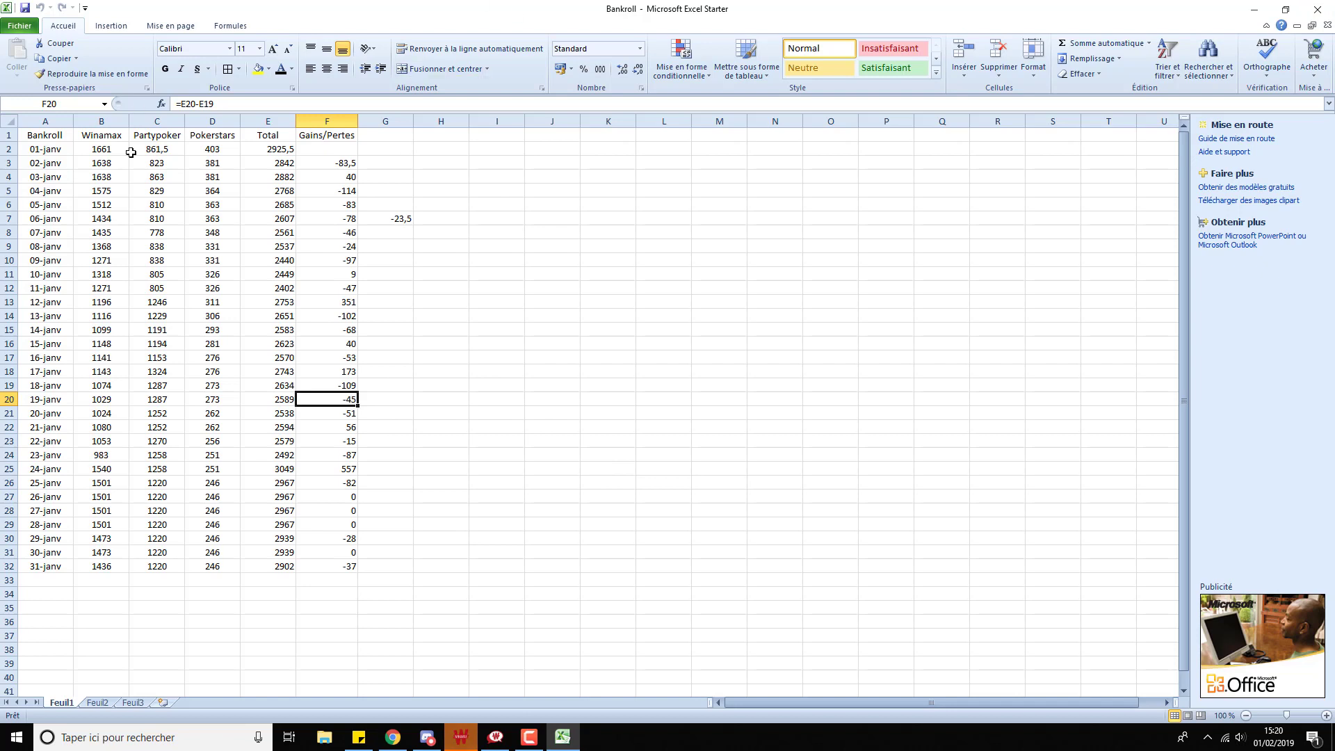
left_click(399, 217)
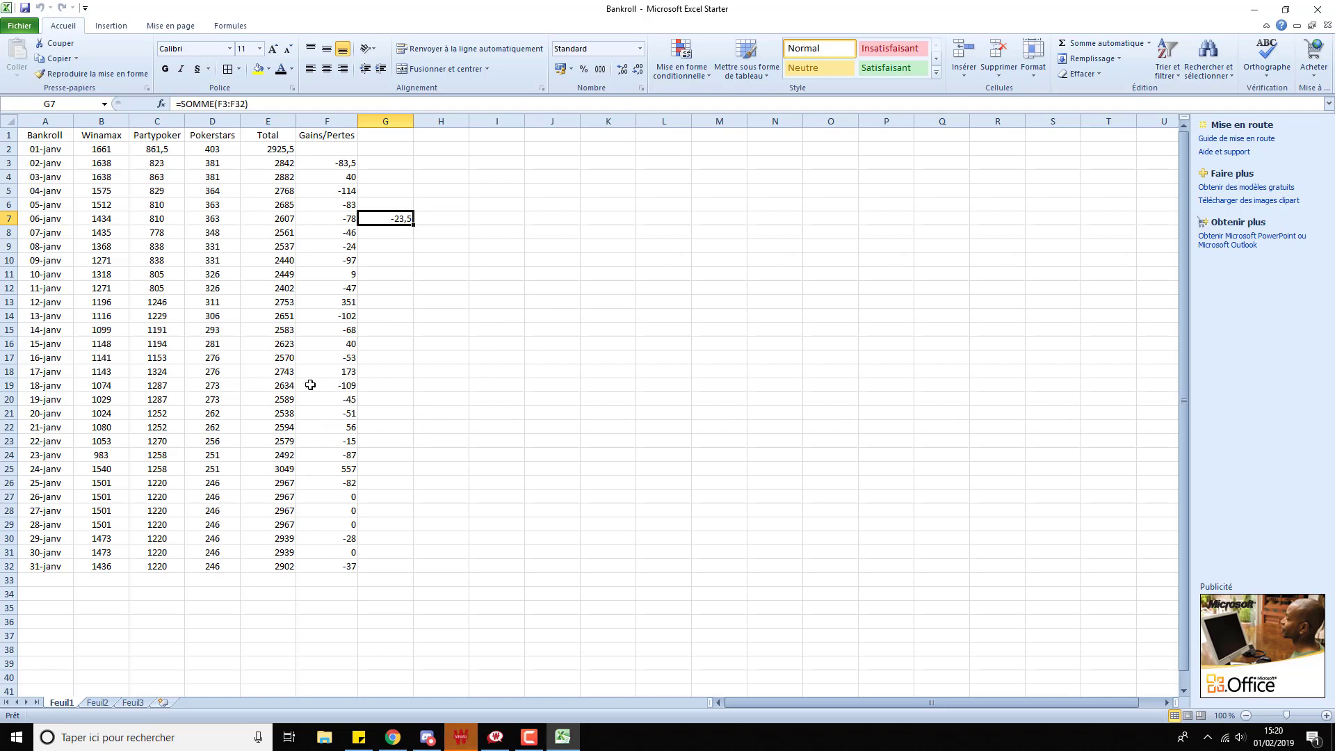
left_click(386, 273)
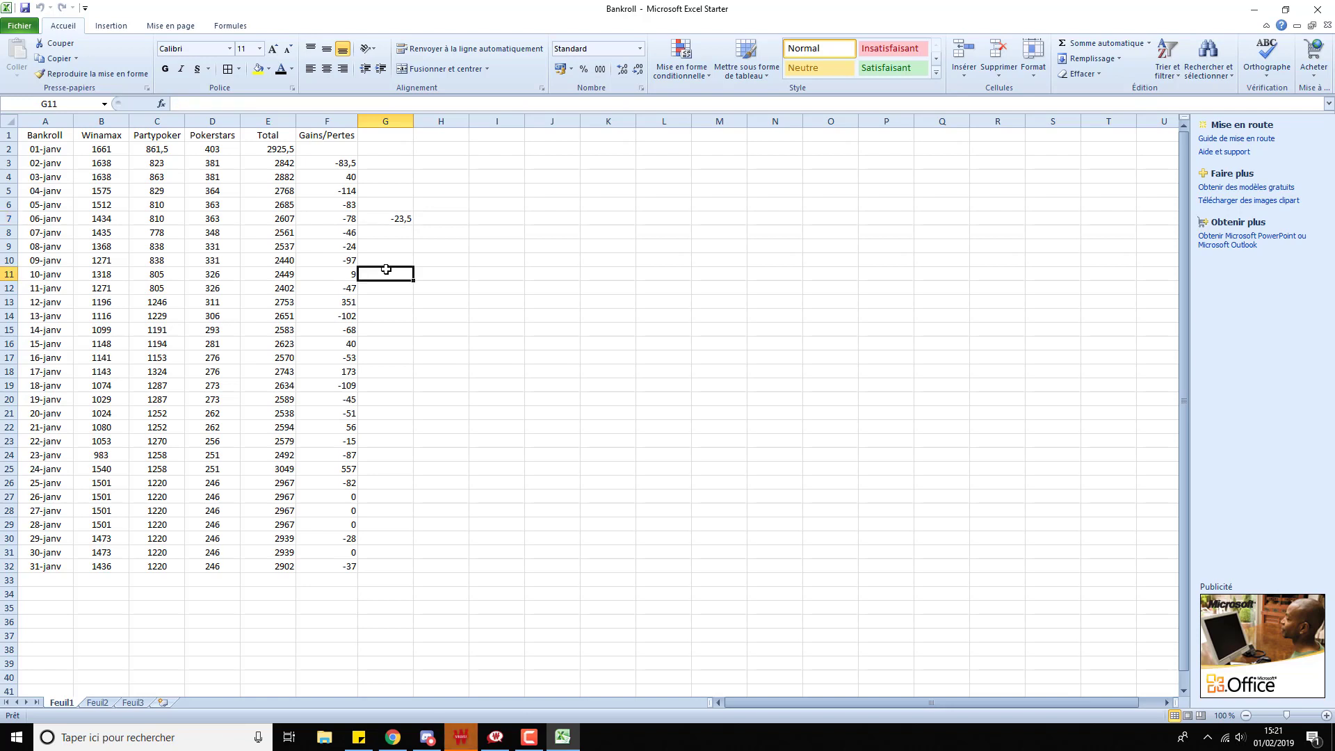
left_click(392, 384)
left_click(393, 314)
left_click(393, 293)
left_click(378, 356)
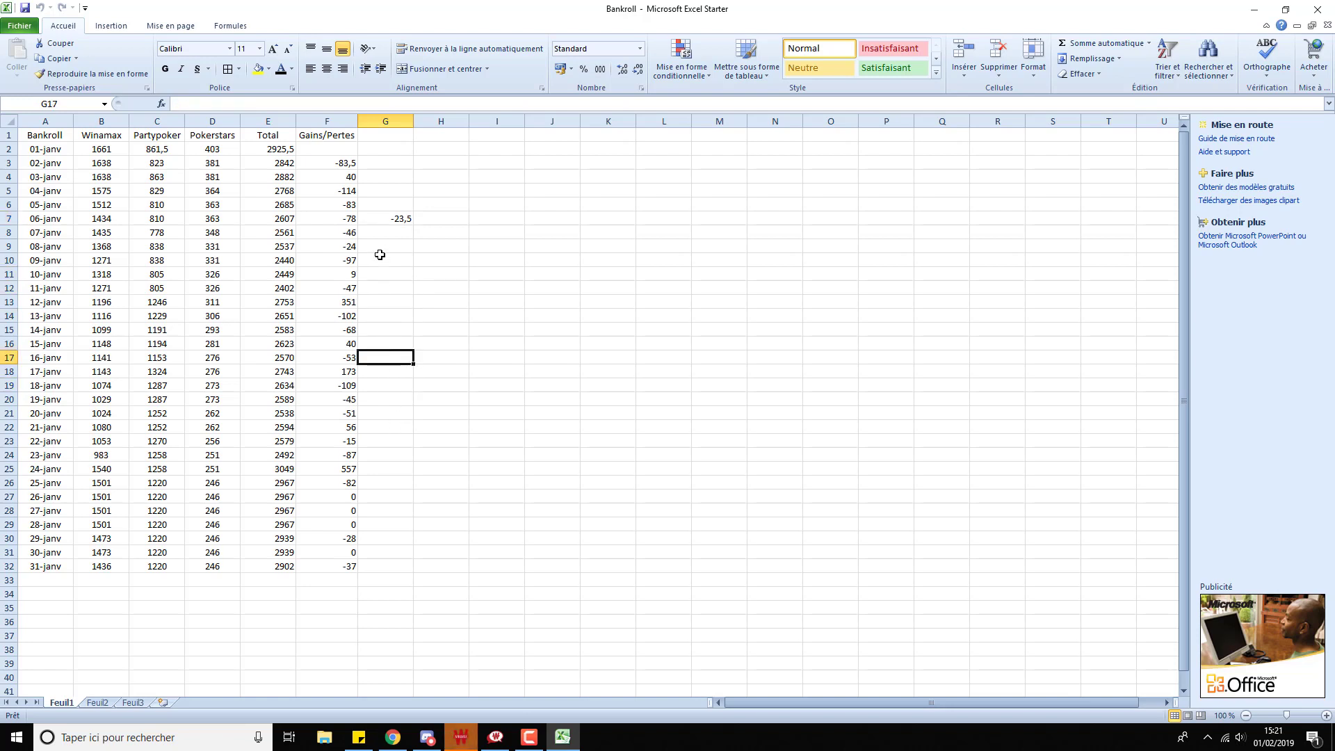
left_click(377, 275)
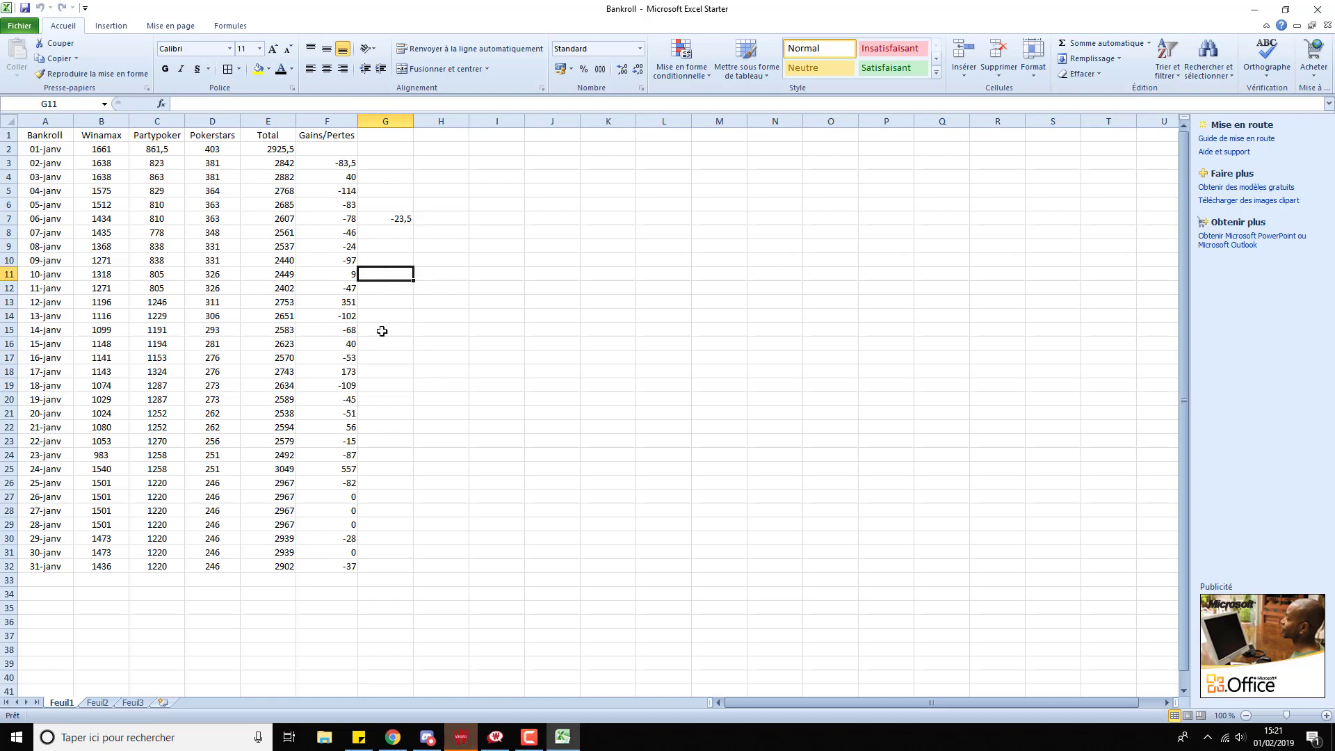
left_click(384, 259)
left_click(381, 304)
left_click(388, 277)
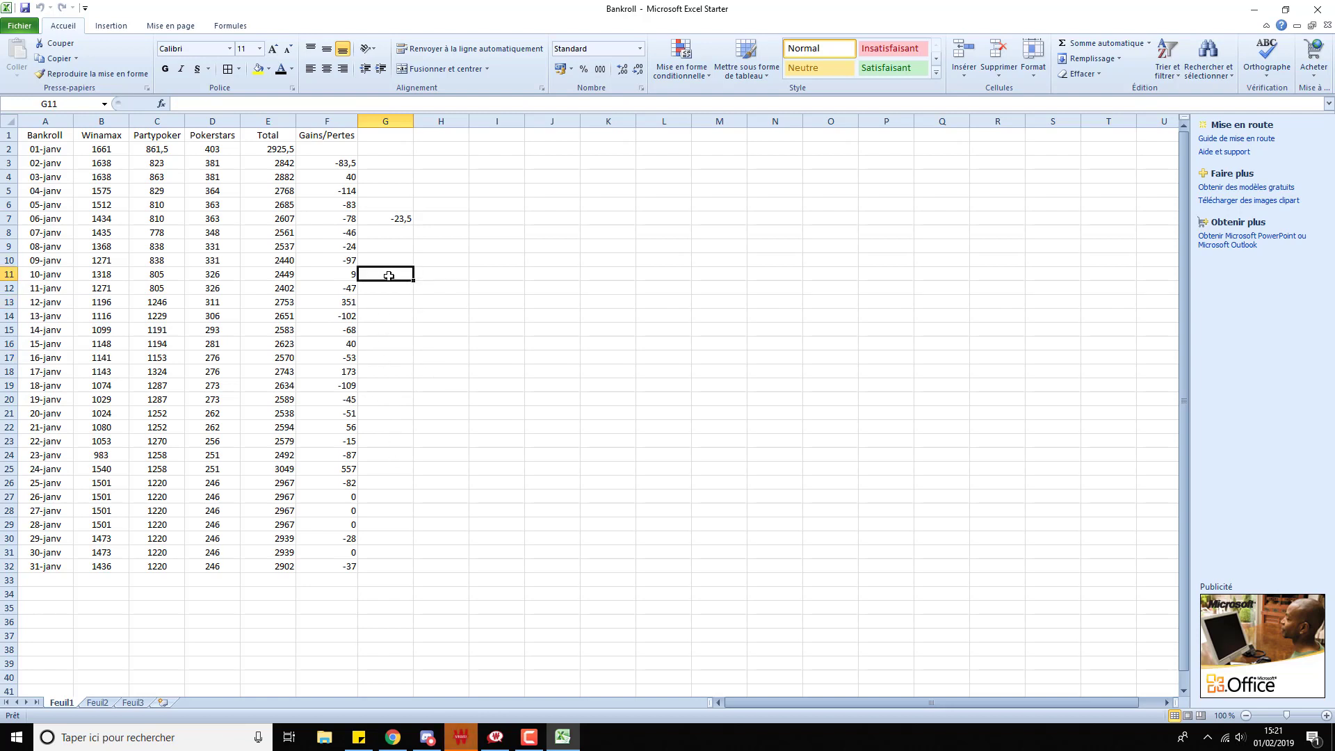
left_click(376, 328)
left_click(377, 287)
left_click(379, 318)
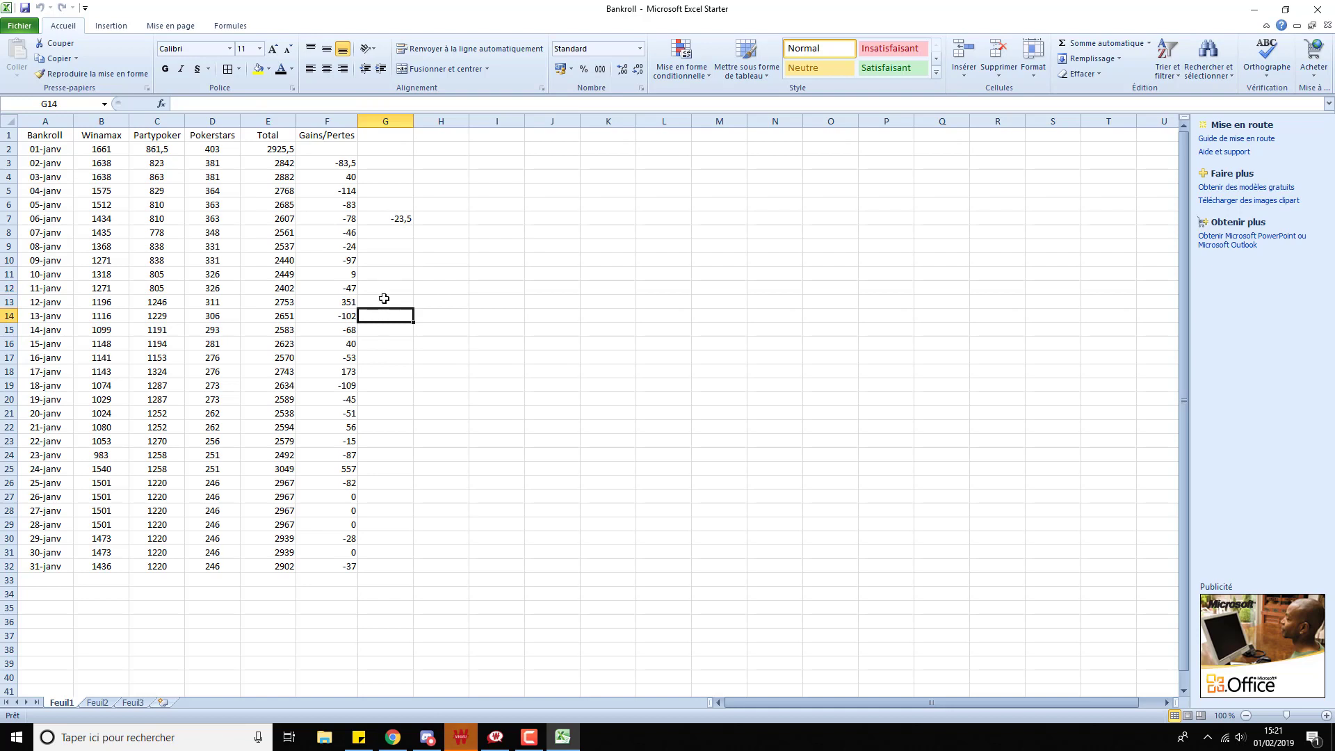
left_click(383, 301)
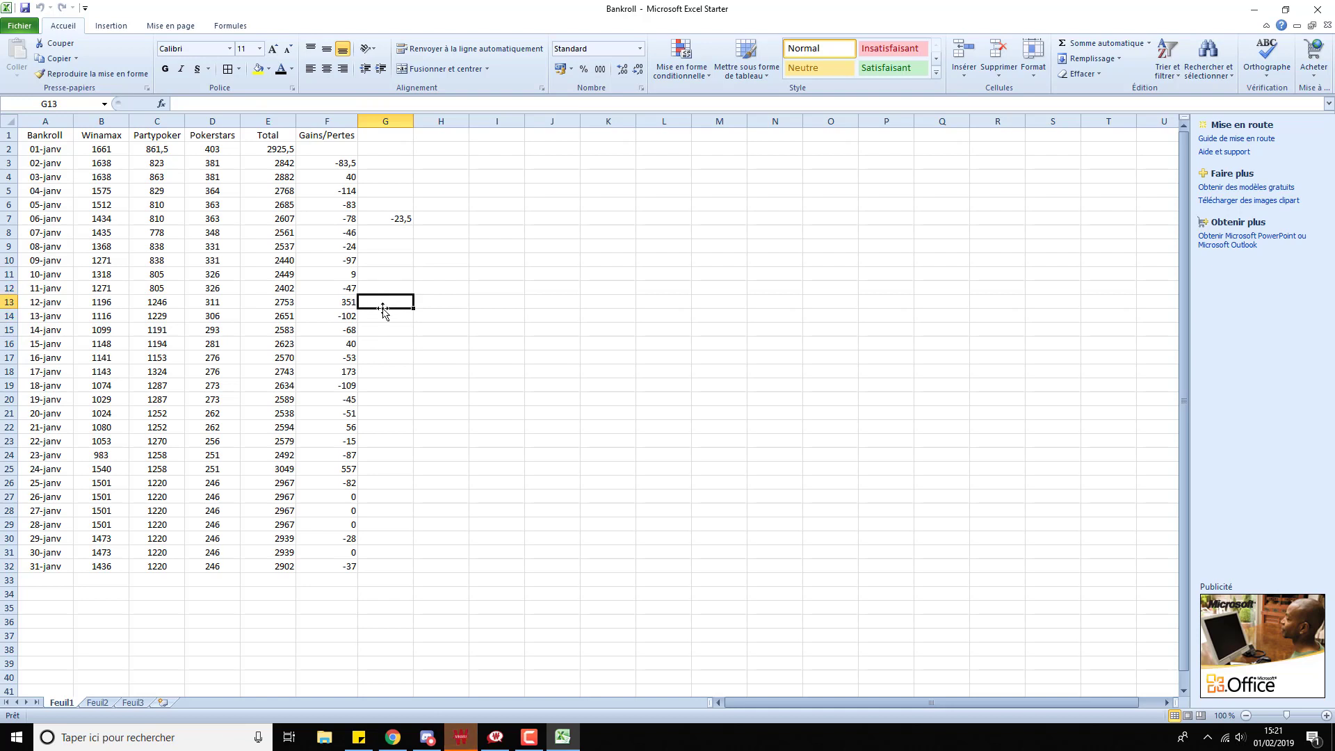
left_click(385, 267)
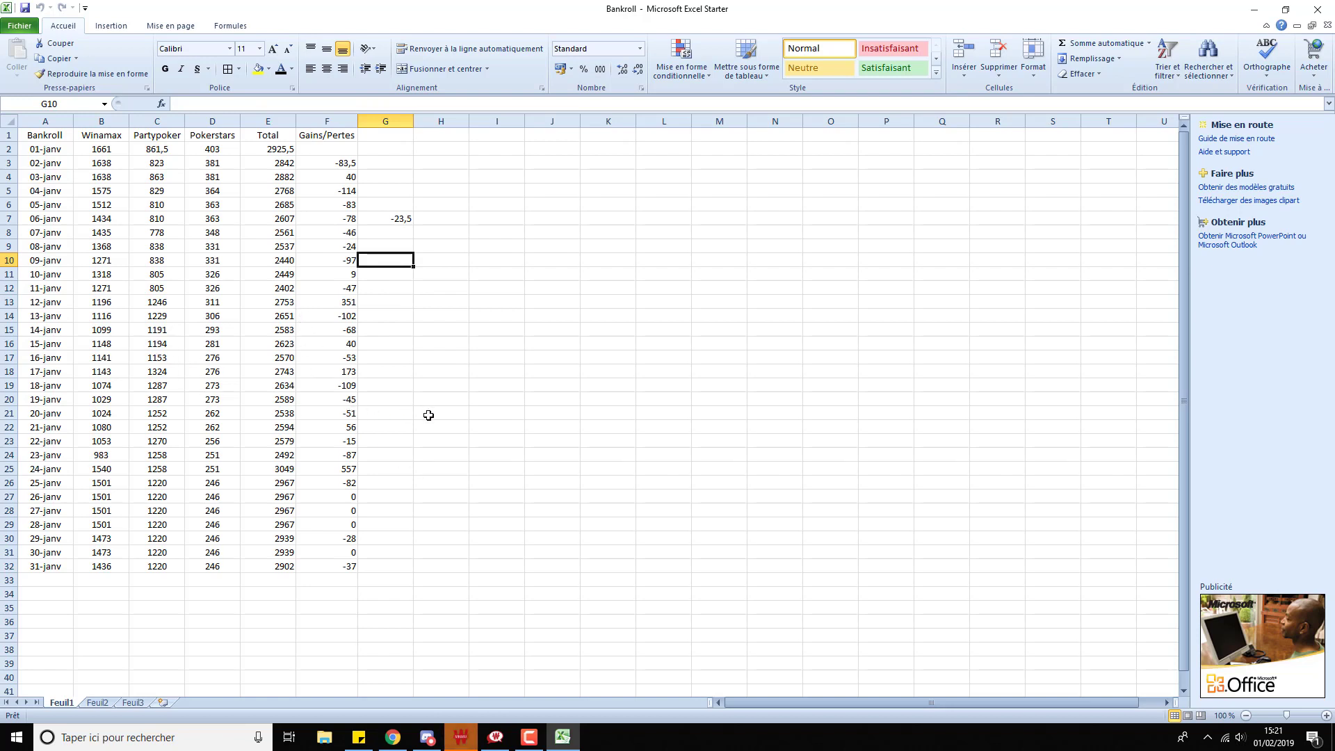
- Examine the 12 January bankroll row and its Gains/Pertes value
left_click(335, 299)
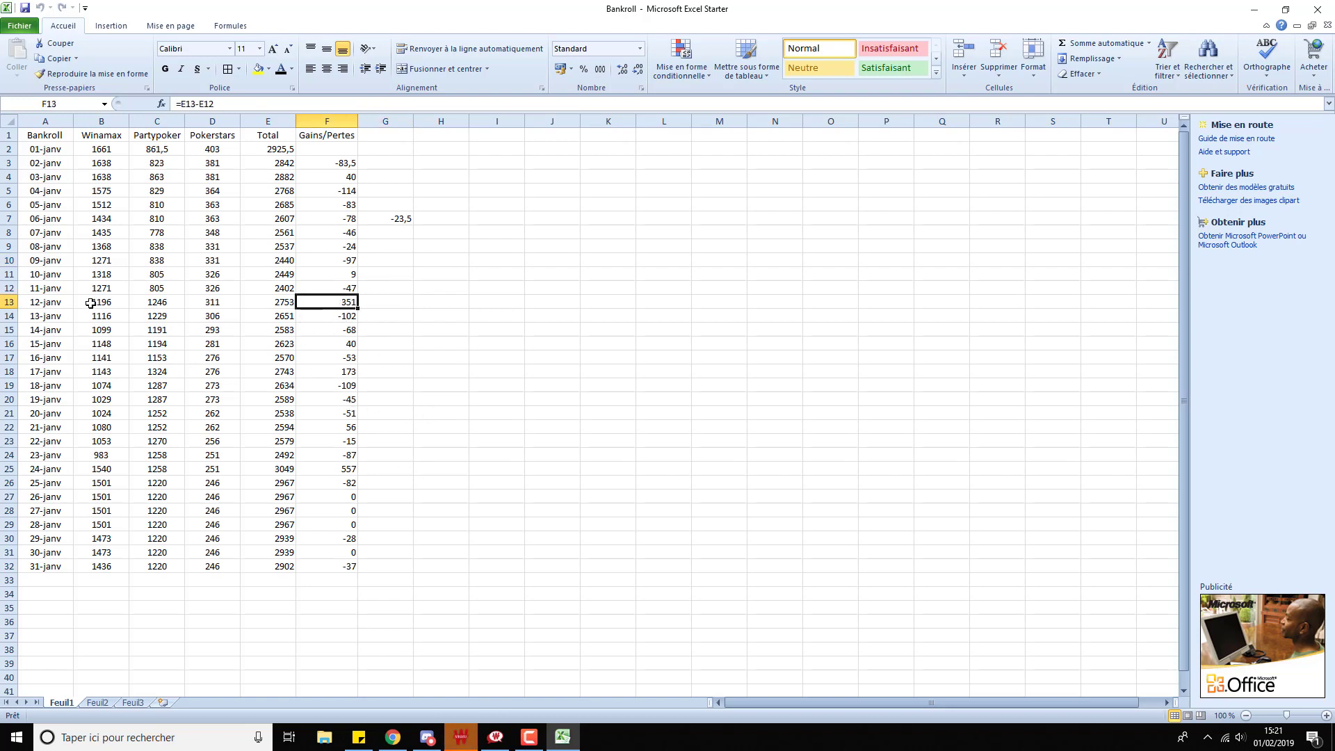
left_click(9, 302)
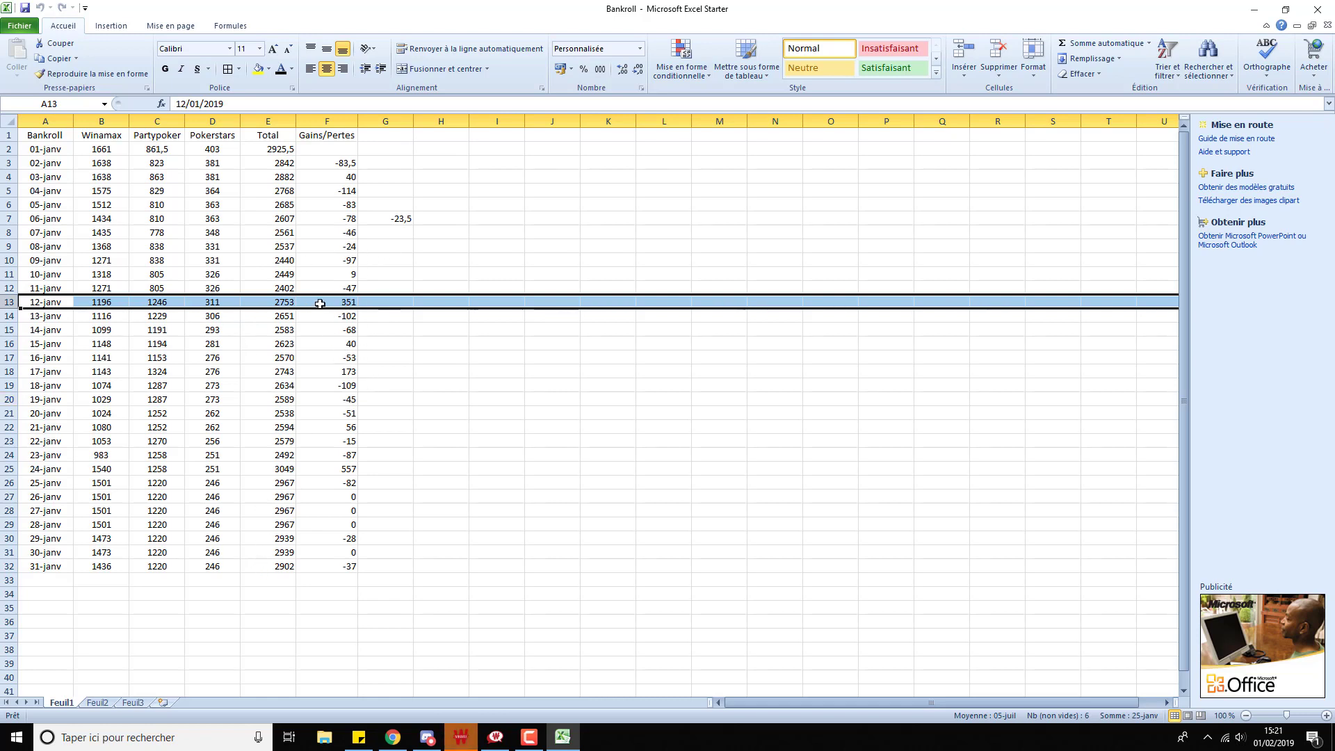
left_click(319, 304)
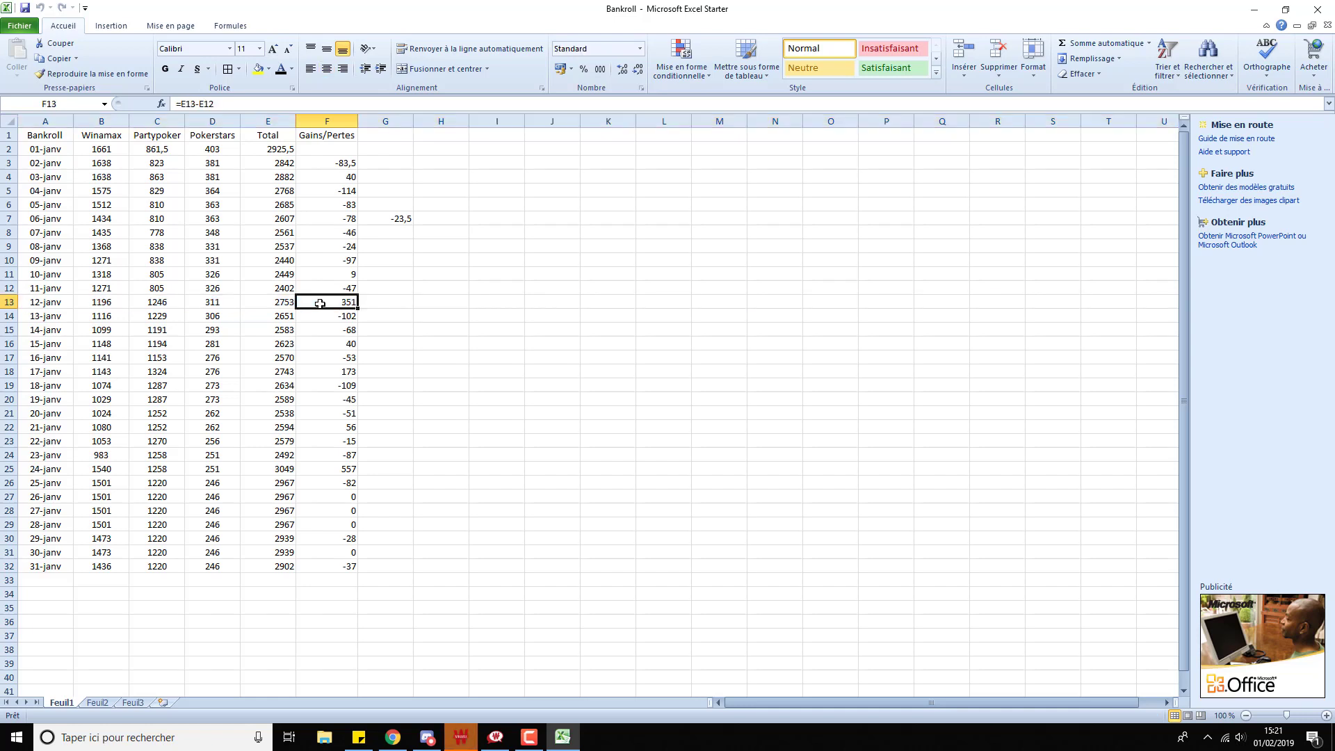
- Examine the 24 January bankroll row and its Gains/Pertes value
left_click(319, 470)
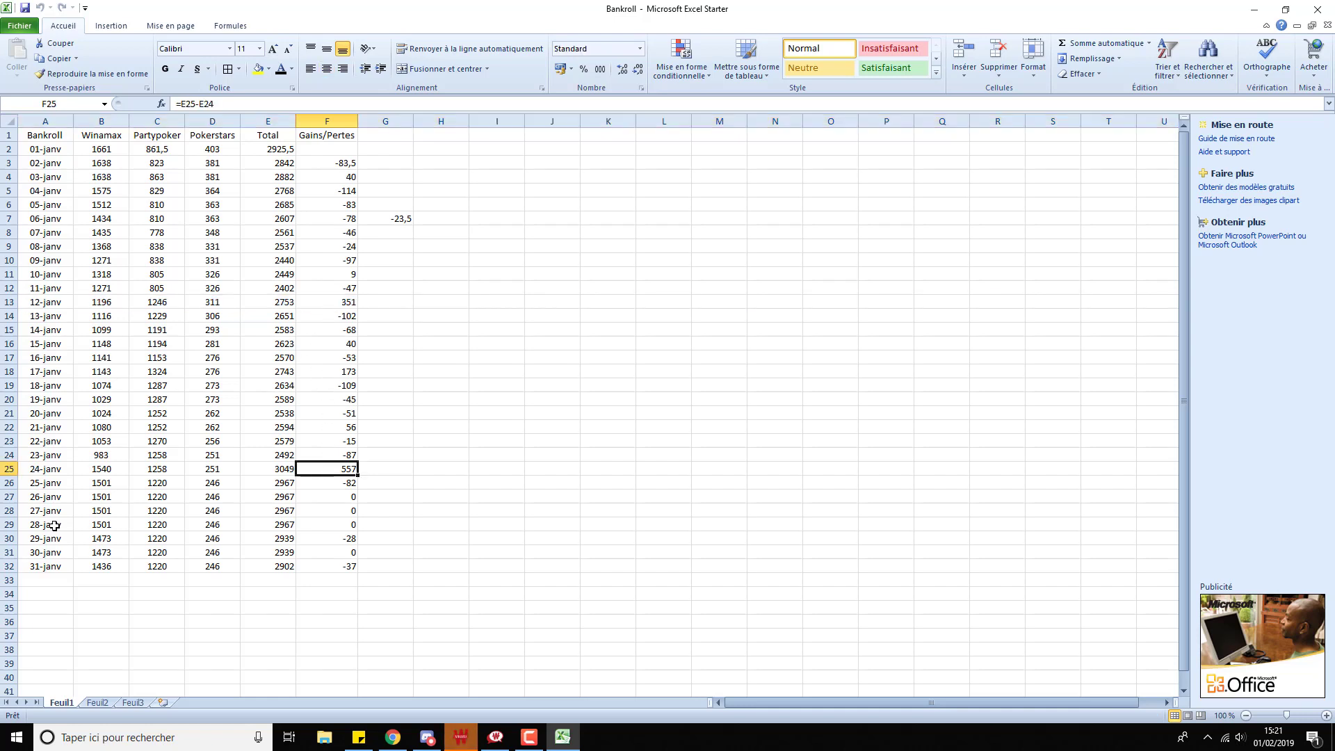
left_click(10, 469)
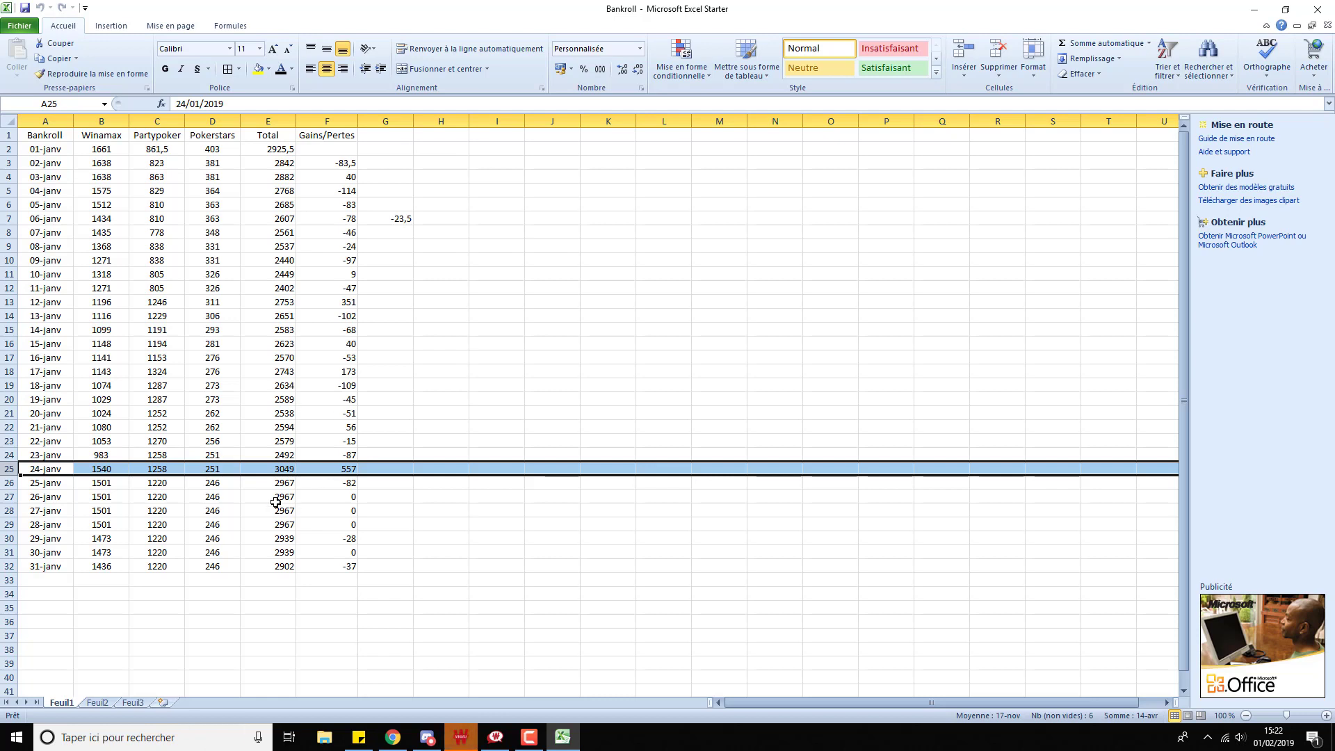
left_click(401, 453)
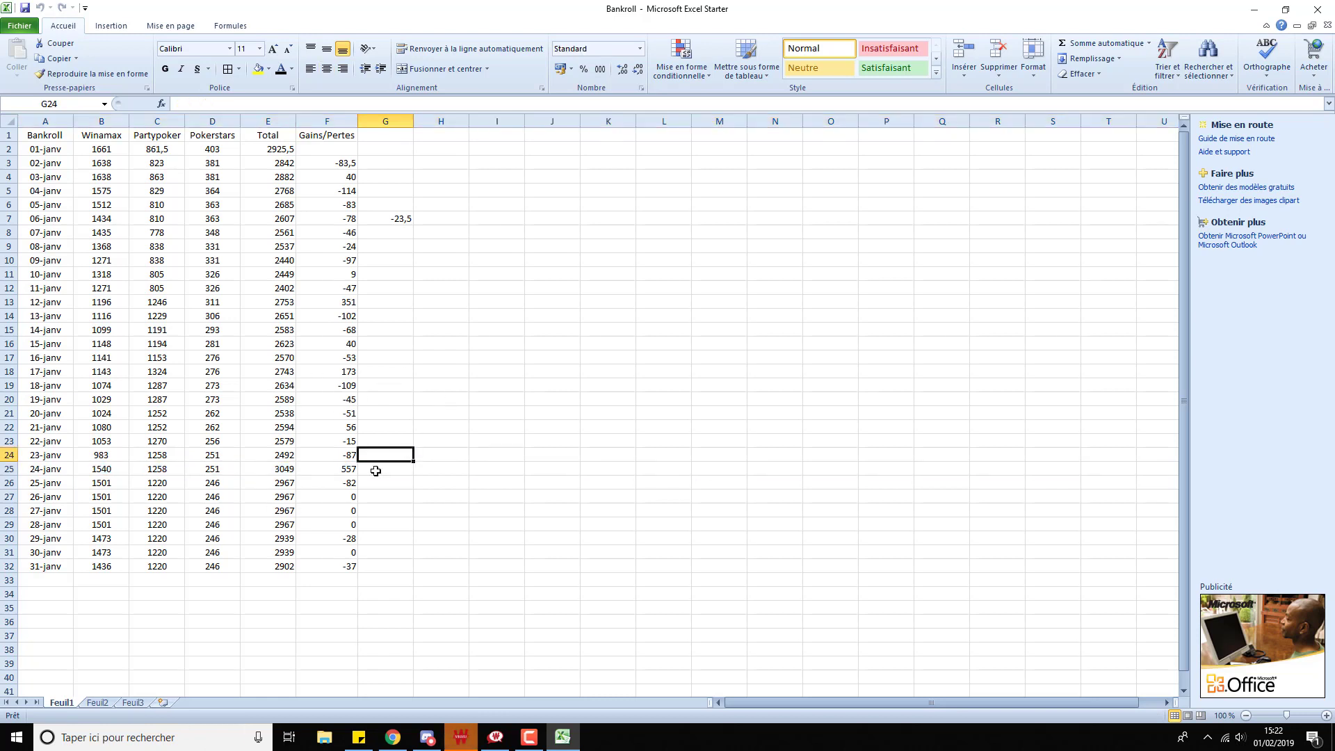
left_click(333, 470)
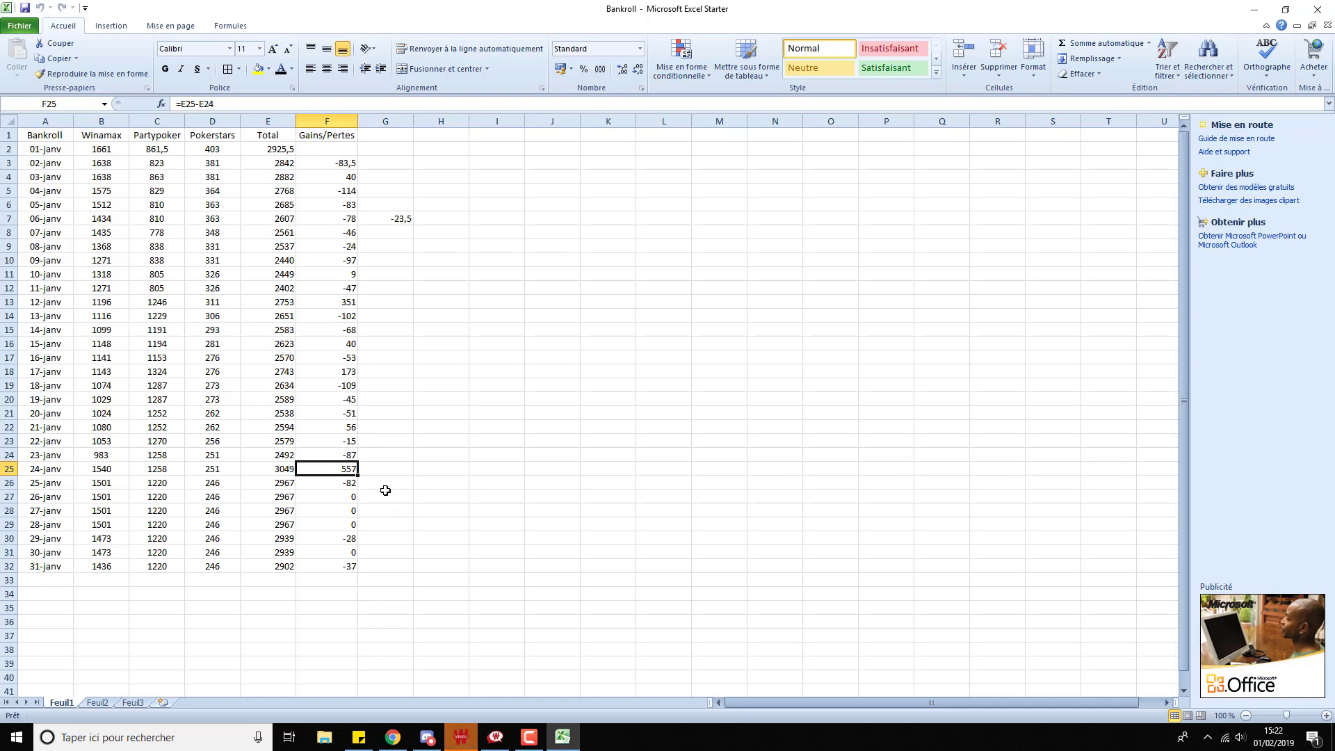
left_click(382, 456)
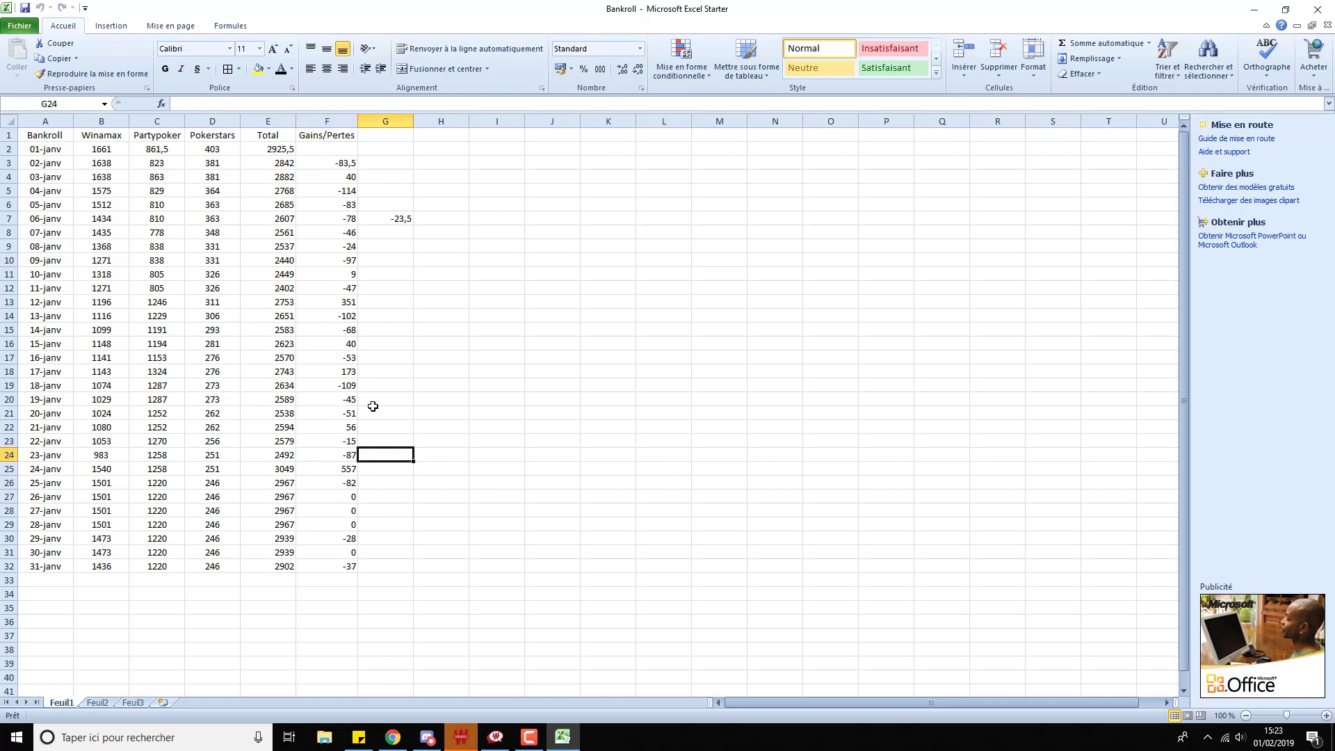
left_click(387, 426)
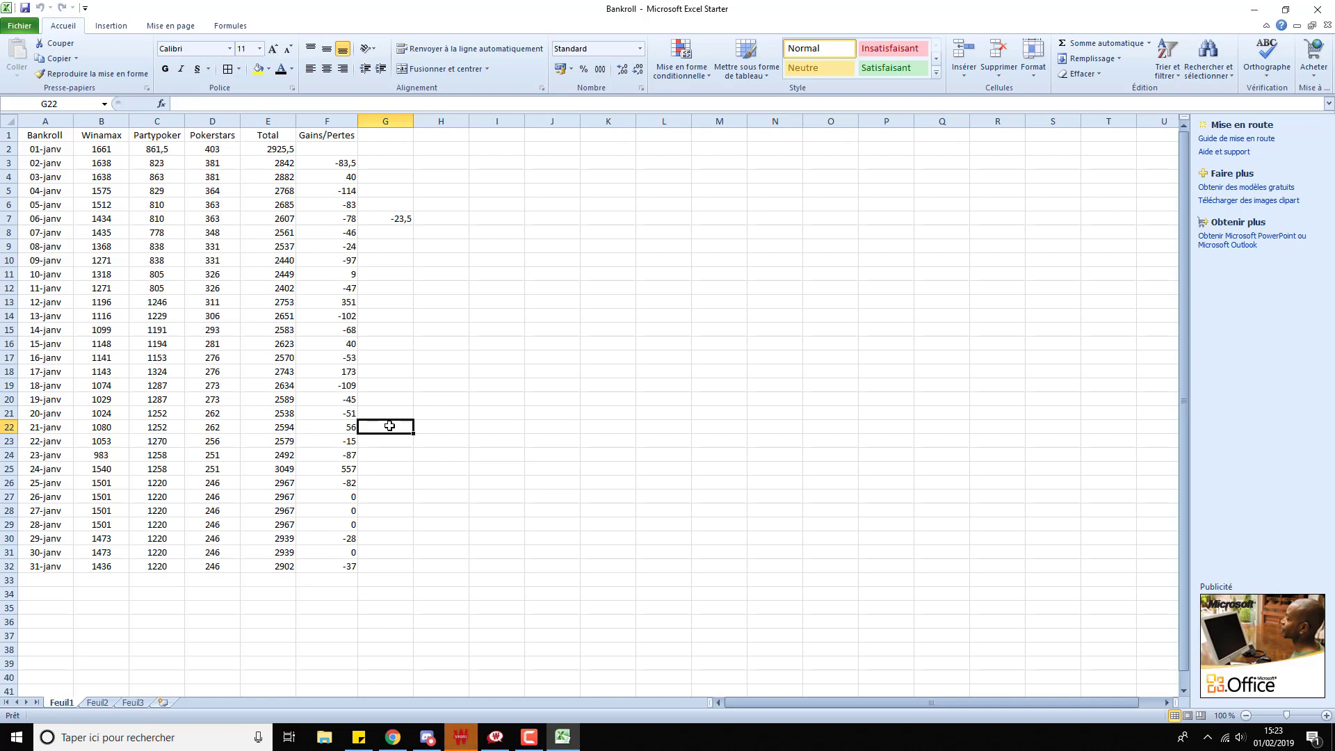
left_click(381, 443)
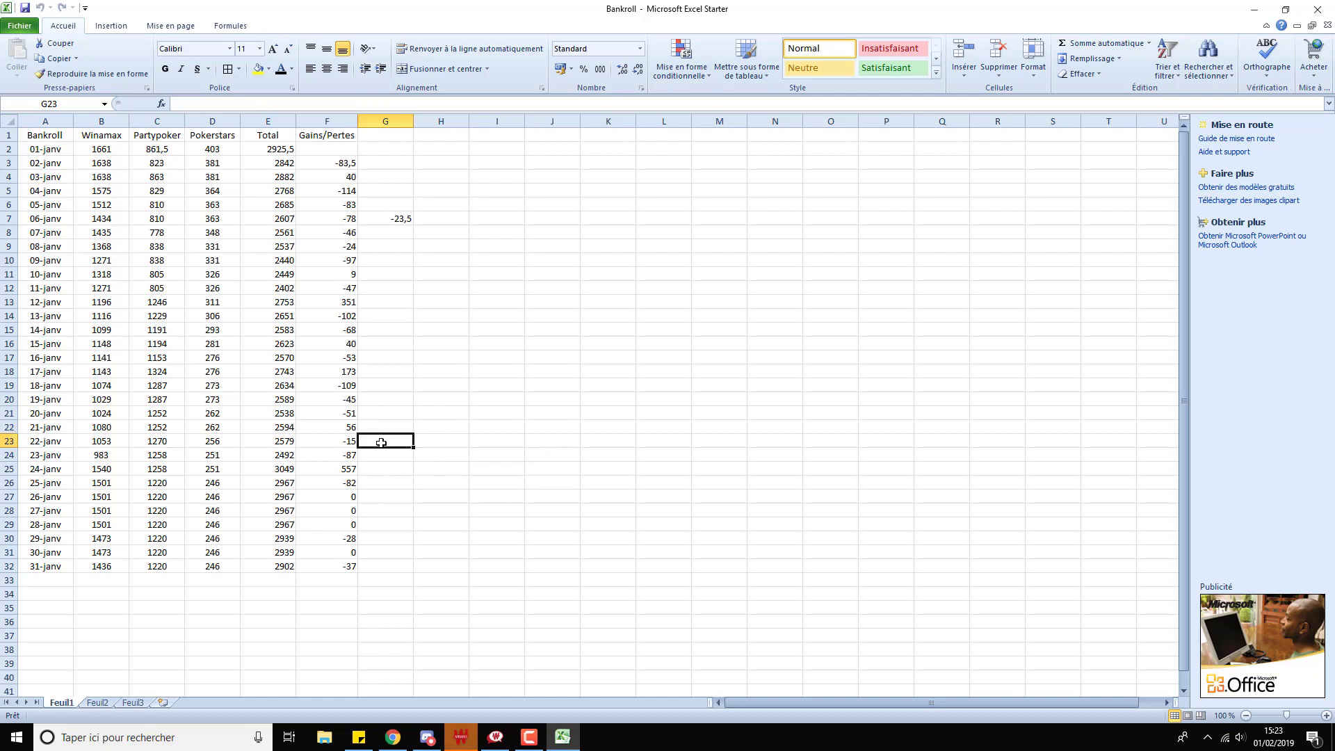
left_click(366, 430)
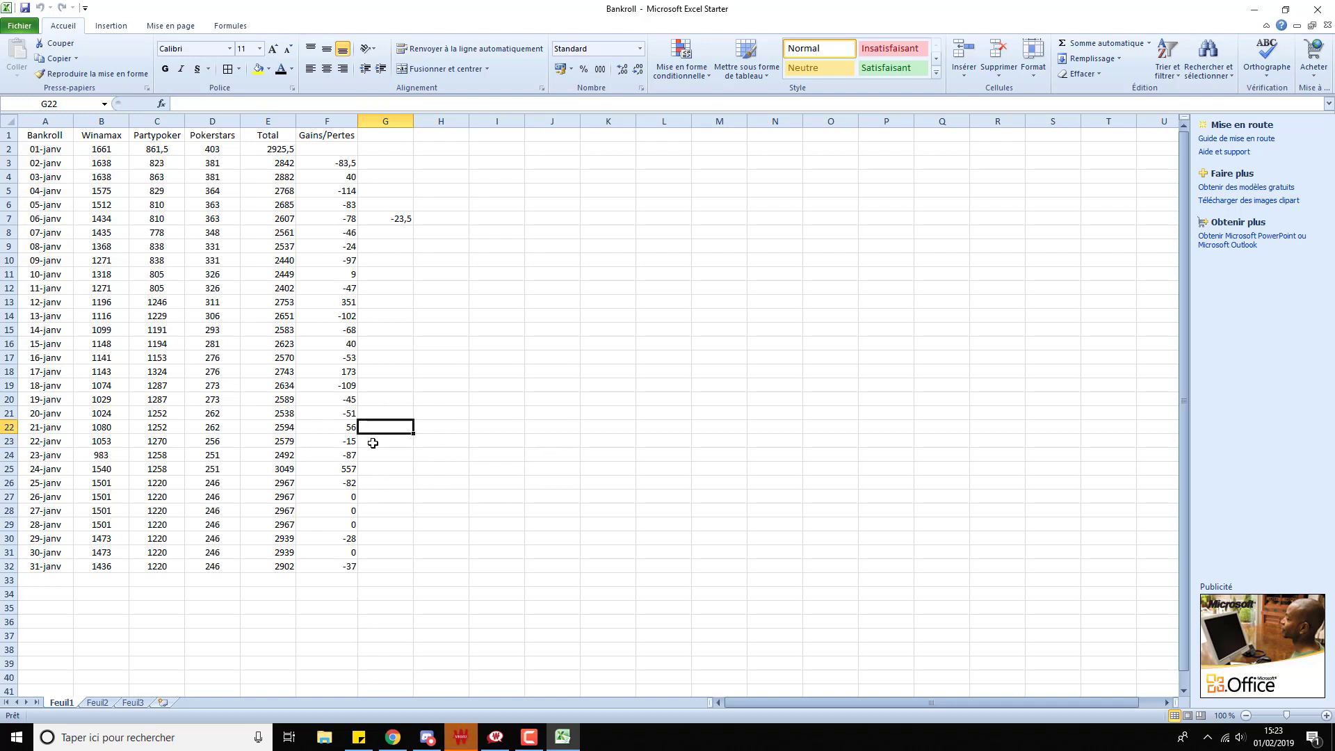
left_click(373, 442)
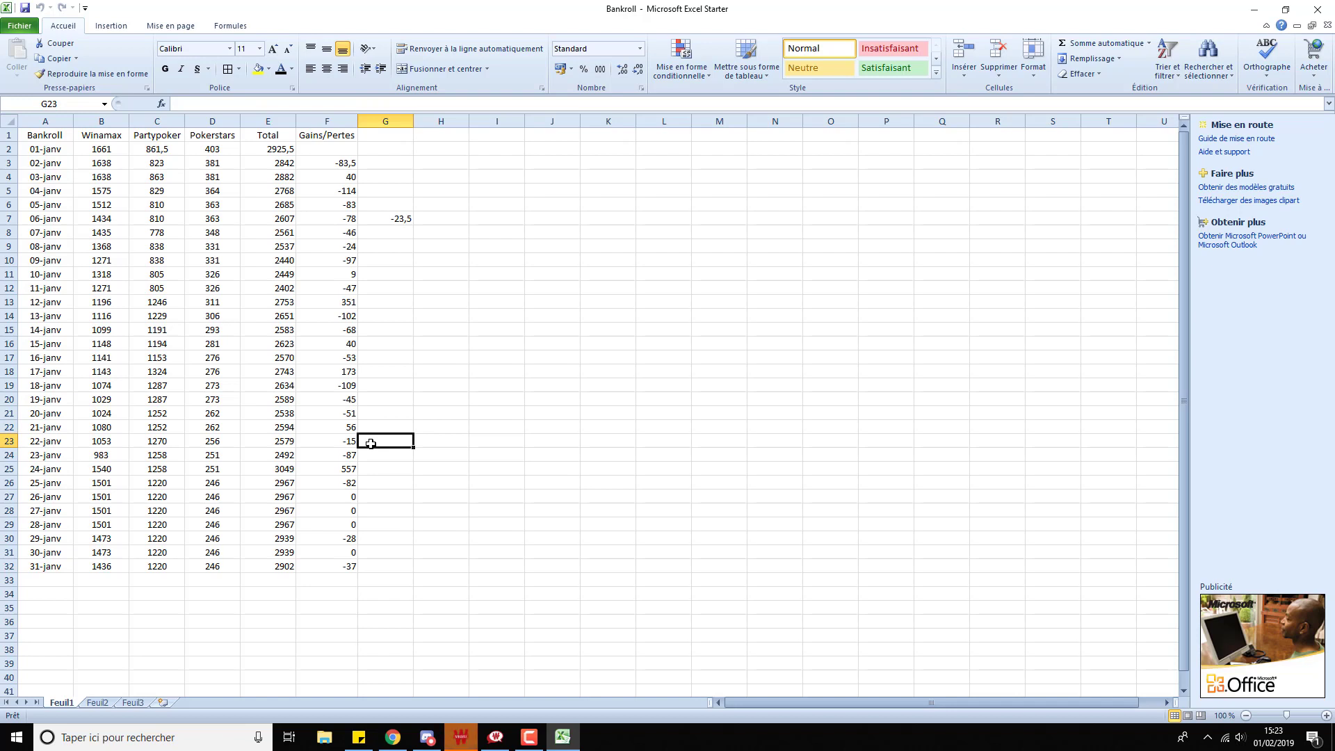
left_click(402, 352)
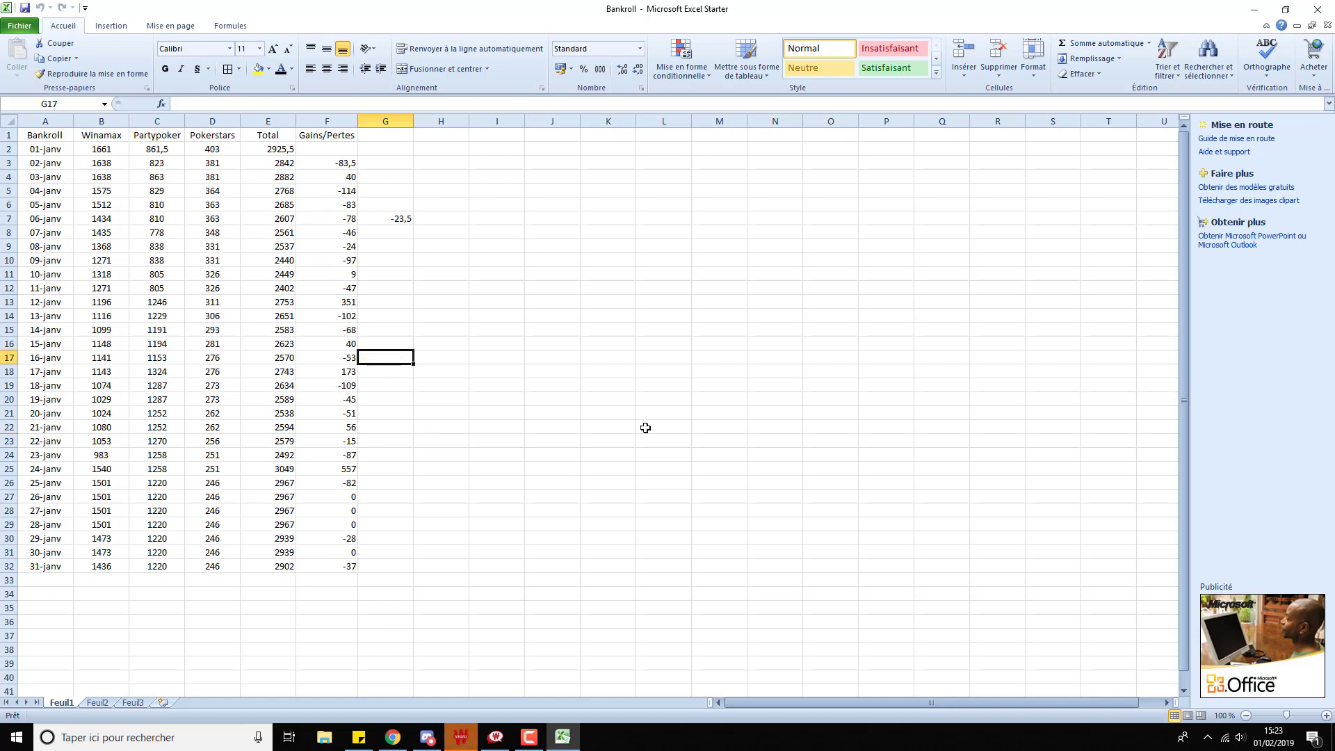
left_click(382, 386)
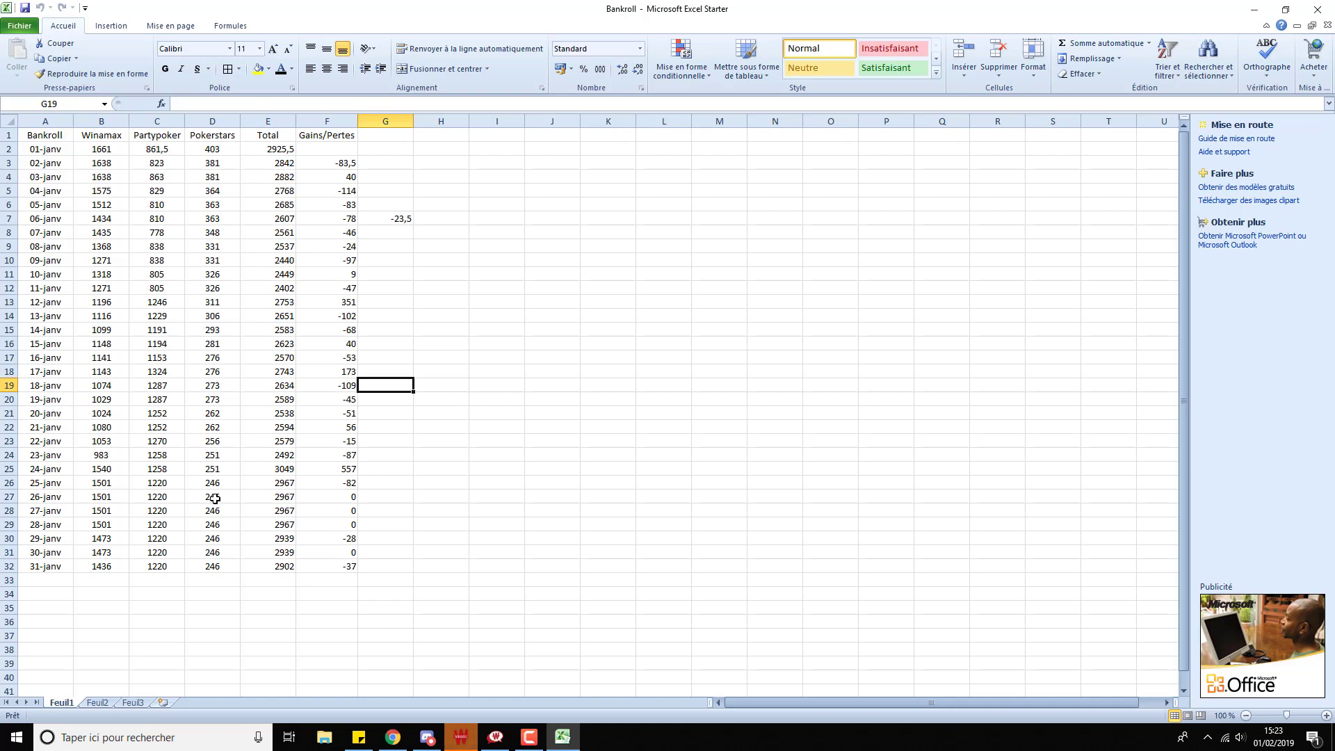
left_click(378, 374)
left_click(388, 399)
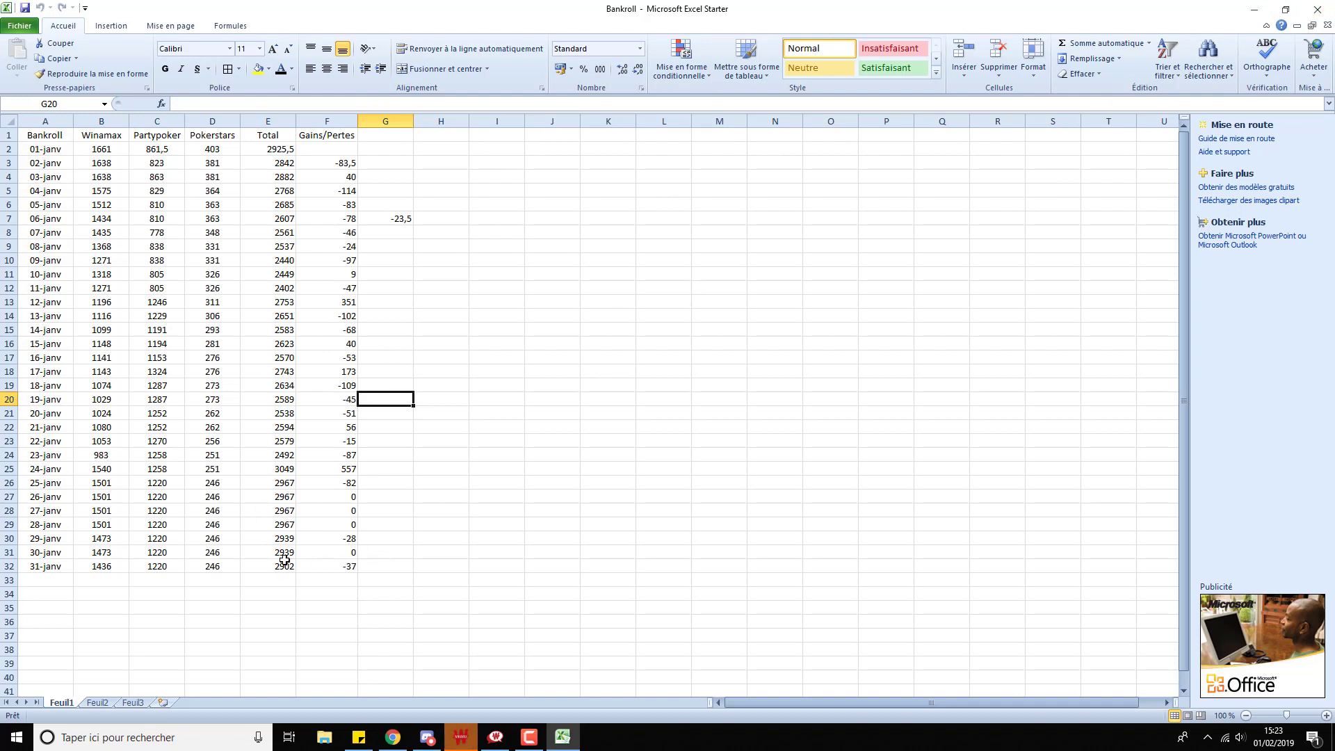
- Examine the Gains/Pertes values and formulas from 23 to 27 January in the bankroll table
left_click(339, 455)
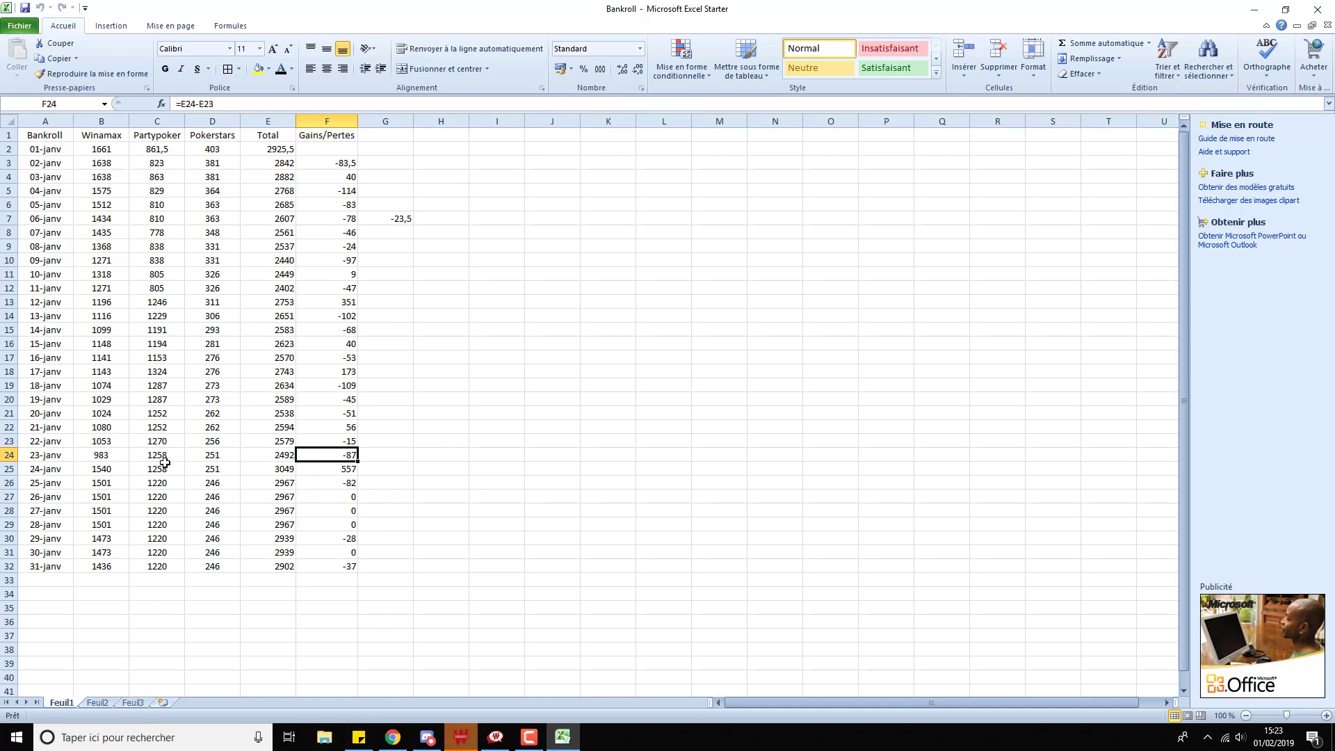
left_click(303, 470)
left_click(328, 481)
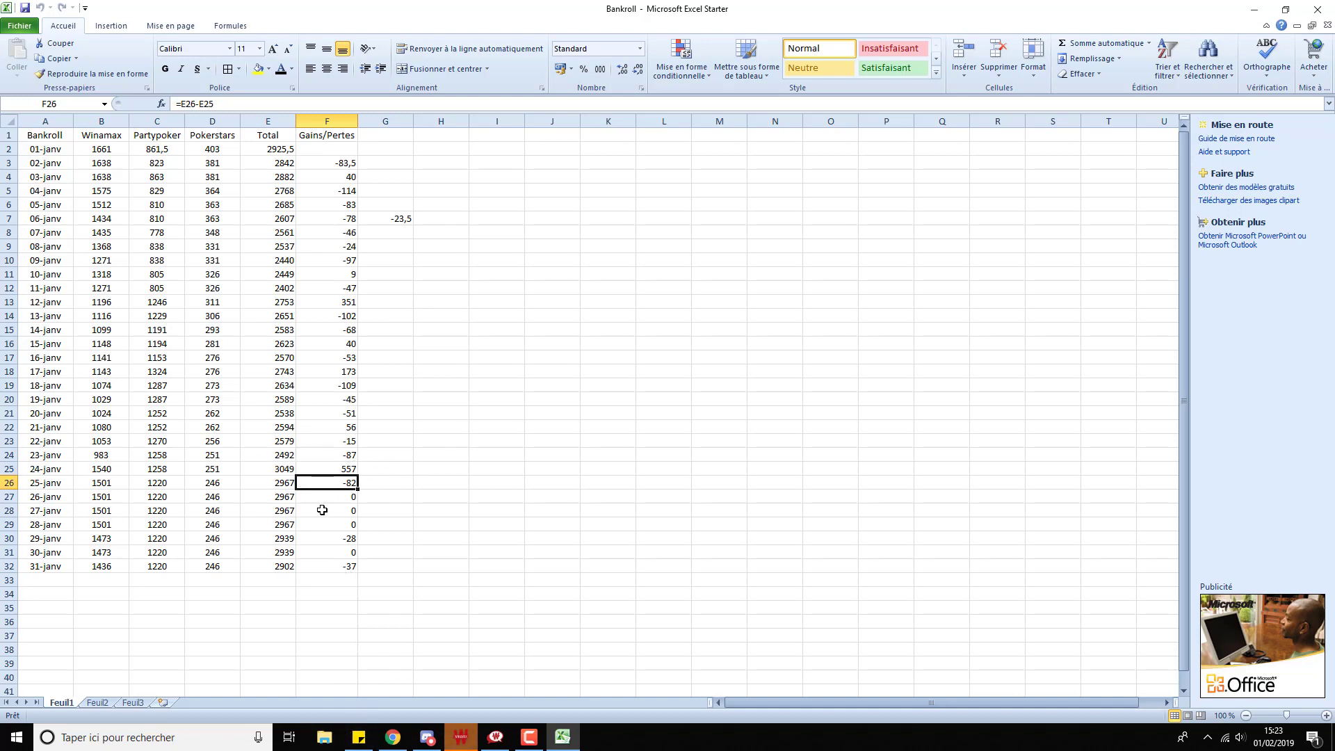
left_click(321, 510)
left_click(339, 495)
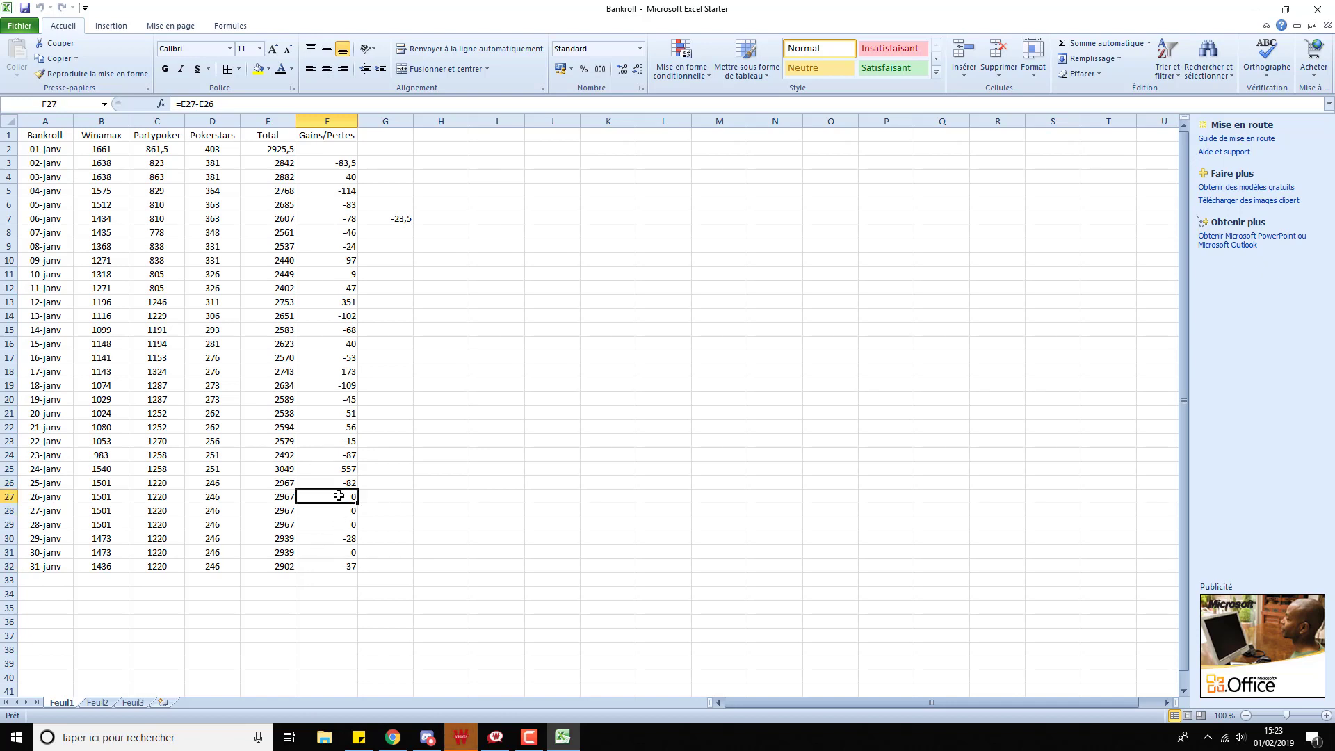
- Inspect the sum in G7 and the Gains/Pertes entries from 26 January back to 23 January
left_click(394, 222)
left_click(309, 493)
left_click(306, 484)
left_click(320, 469)
left_click(324, 456)
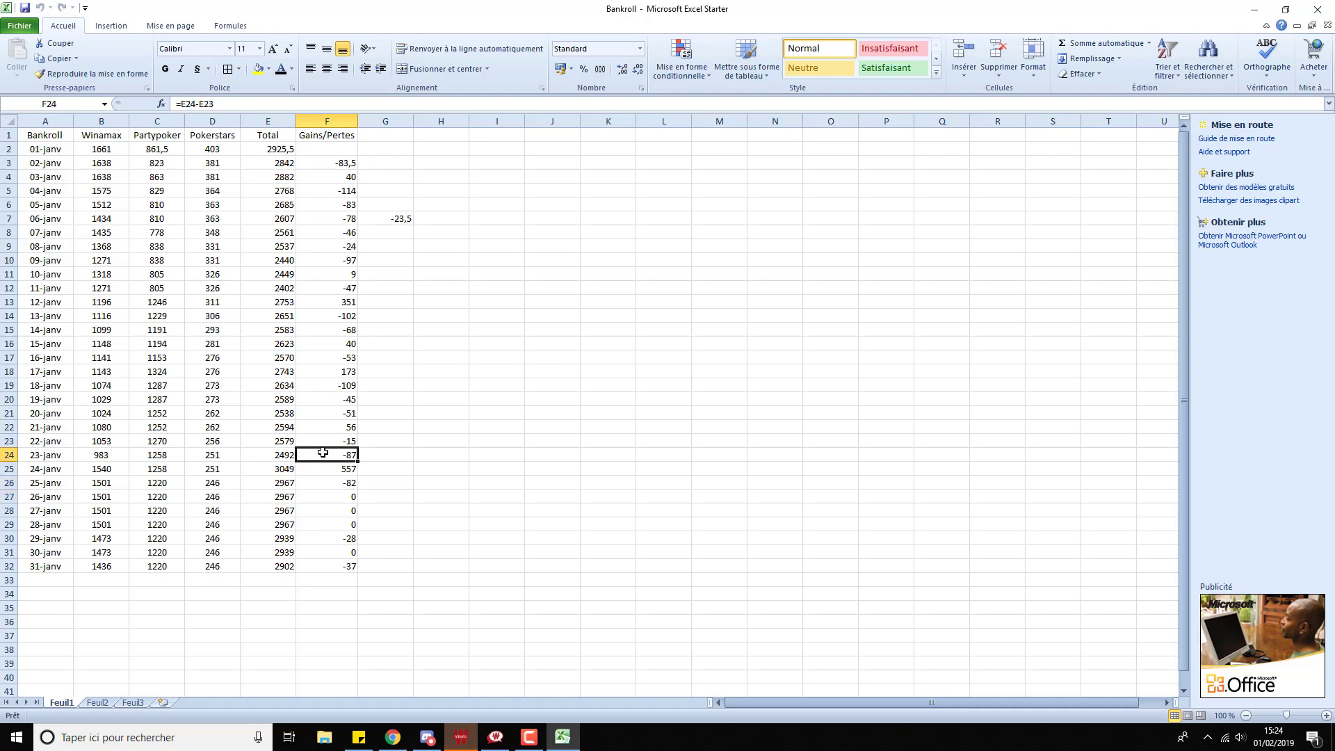
- Compare the 24 and 25 January Gains/Pertes values with those of 22, 28 and 29 January
left_click(326, 439)
left_click(316, 482)
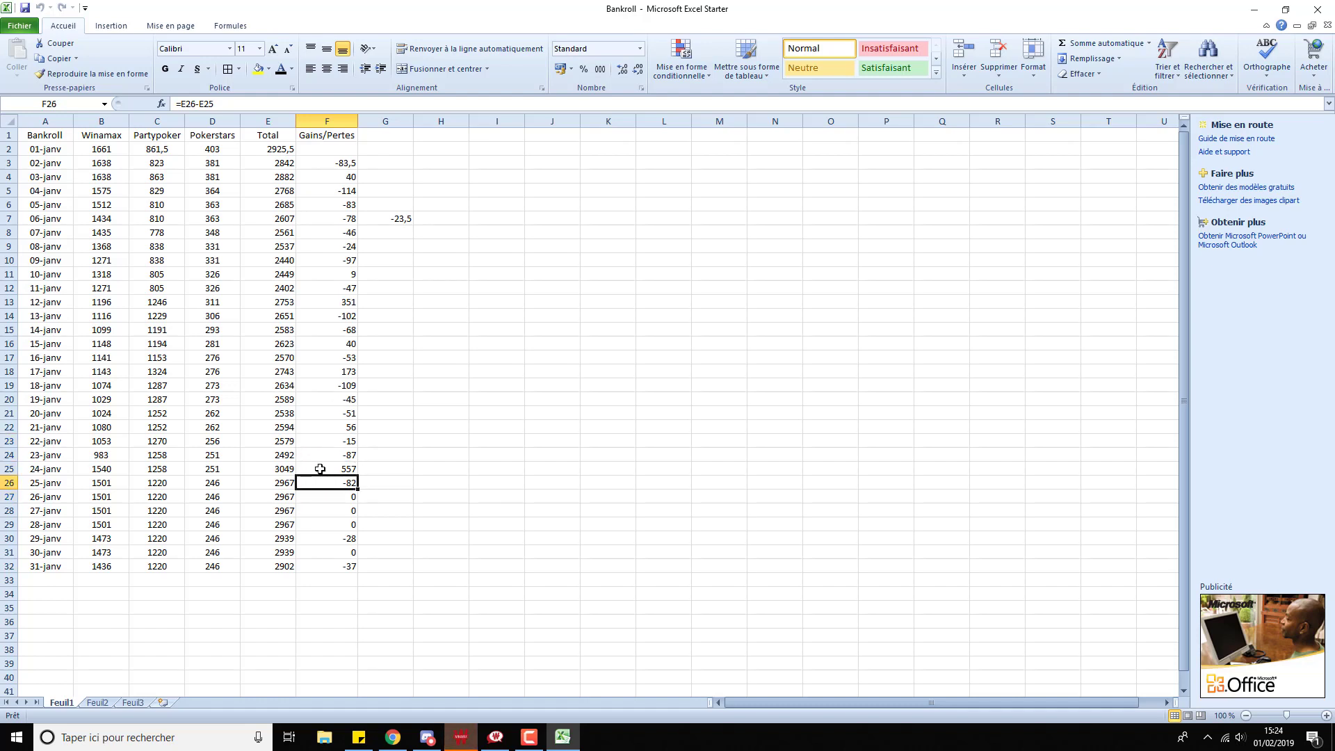
left_click(321, 469)
left_click(310, 486)
left_click(324, 527)
left_click(322, 538)
left_click(327, 481)
left_click(327, 472)
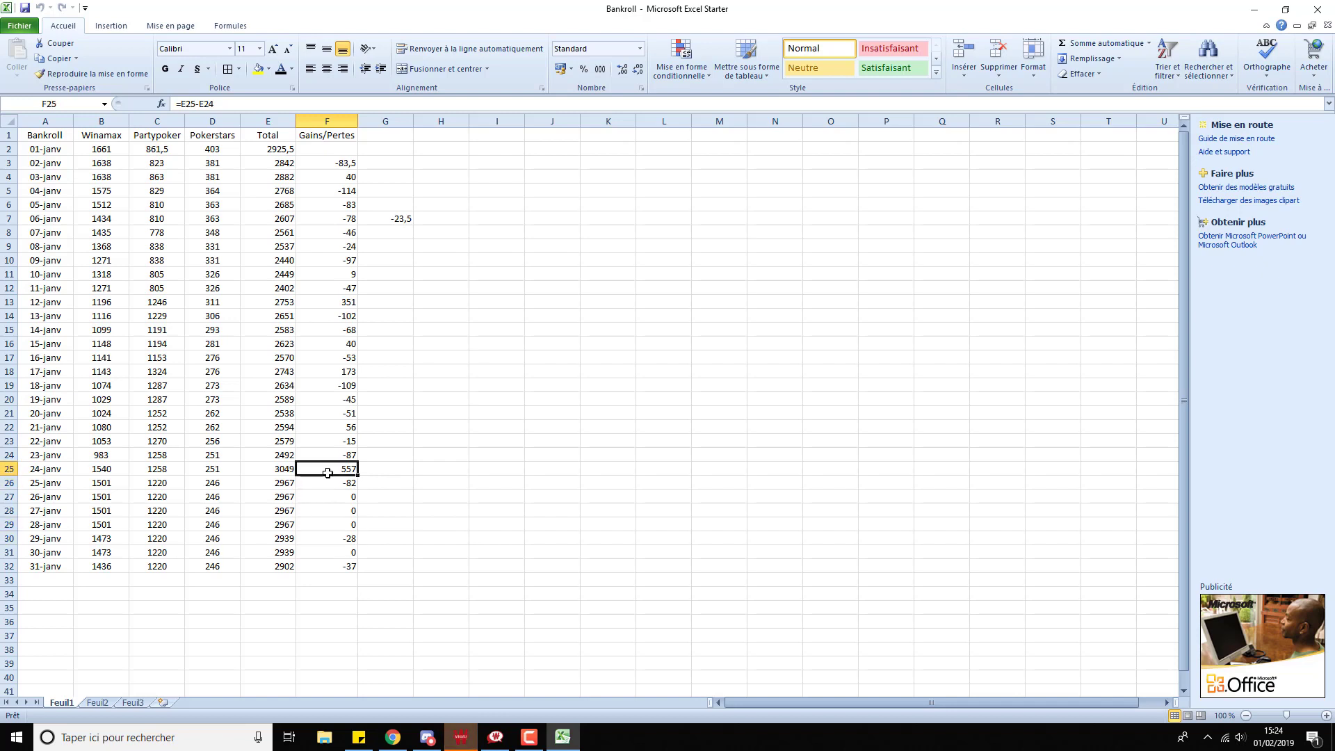
- Examine the Gains/Pertes entries from 23 January back to 20 January
left_click(326, 456)
left_click(327, 442)
left_click(329, 427)
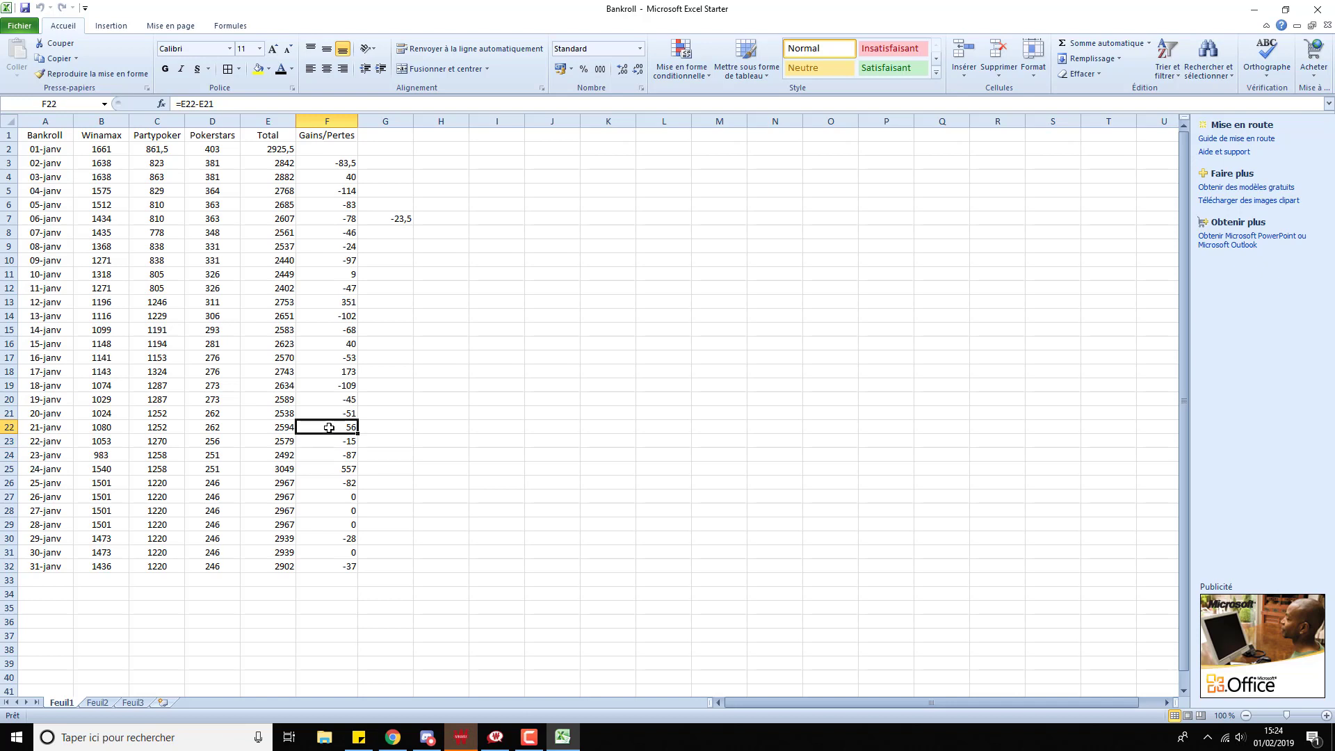
left_click(328, 411)
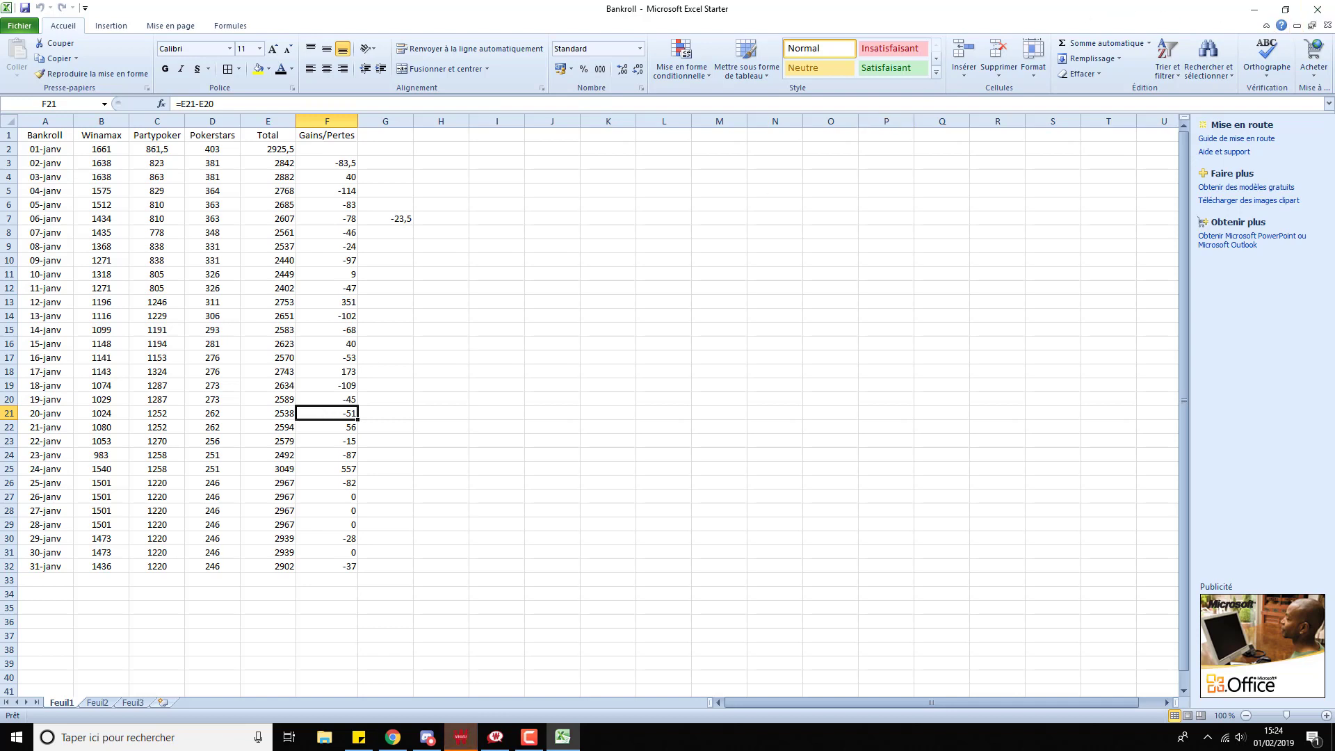
- Close the Bankroll workbook and review the Session Partypoker evenings from 4 to 13 February in the Programme janvier schedule
left_click(1317, 10)
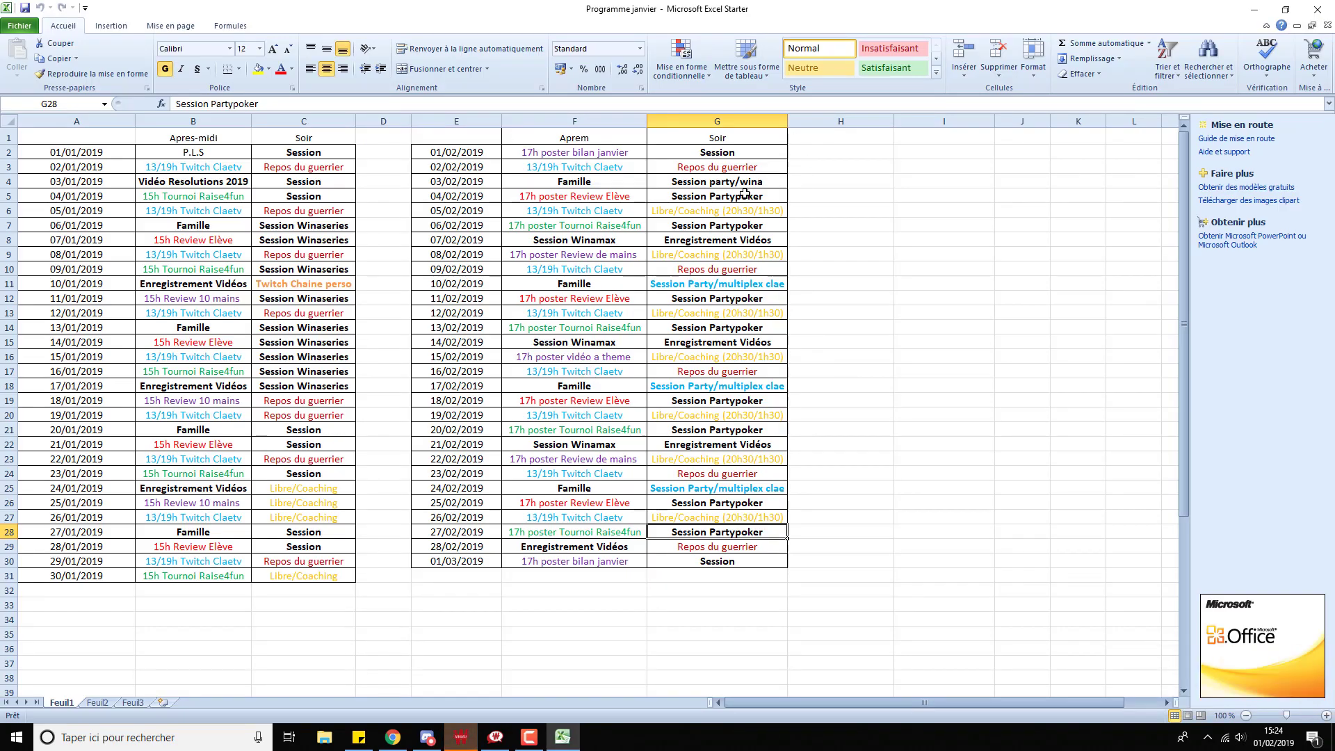
left_click(671, 198)
left_click(740, 229)
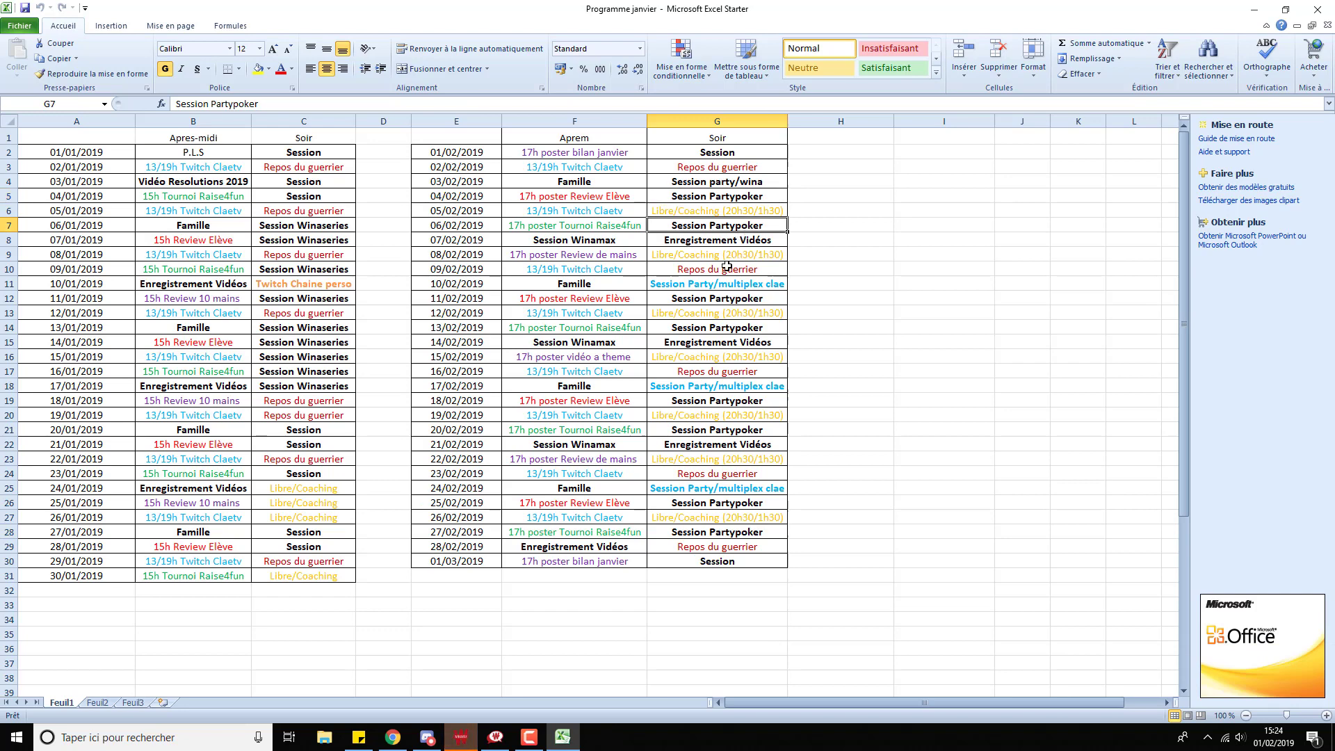
left_click(709, 299)
left_click(690, 332)
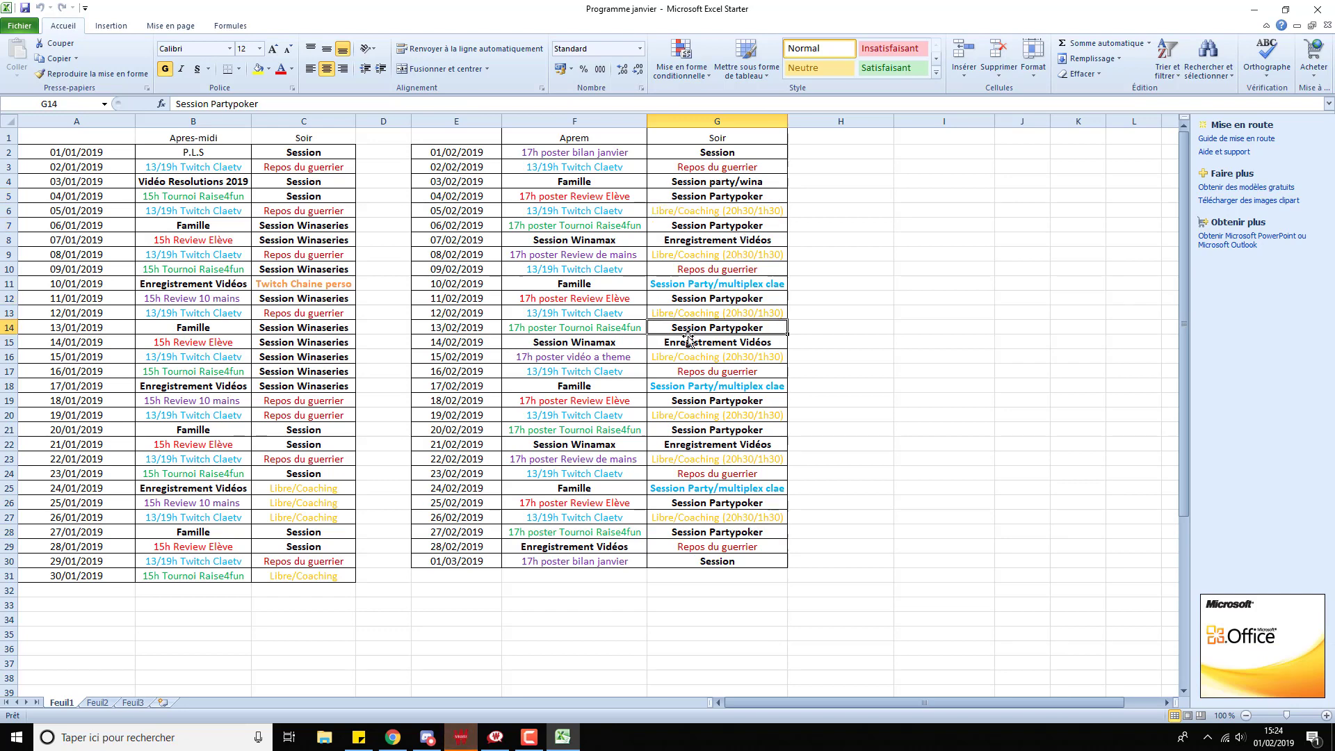
- Examine the afternoon entries around the 14 February Session Winamax and check the dates in the system calendar
left_click(553, 344)
left_click(554, 312)
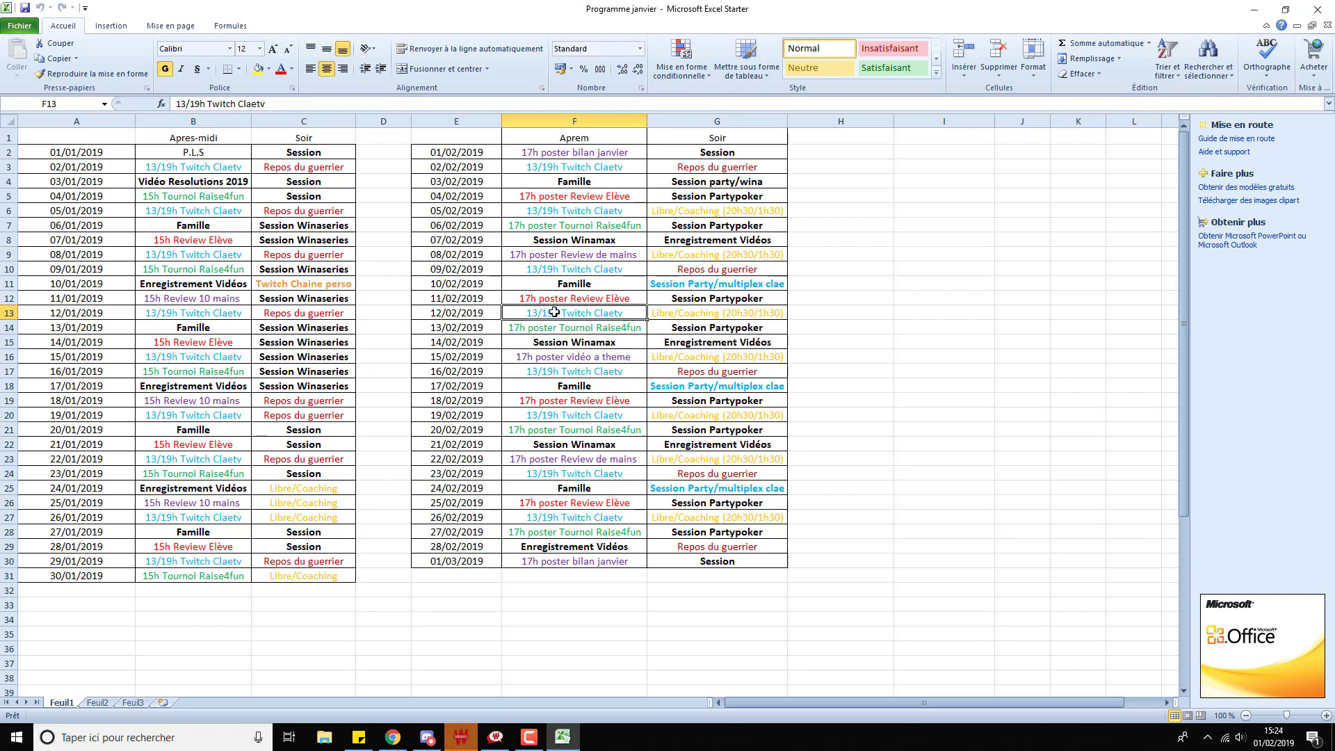
left_click(539, 372)
left_click(545, 345)
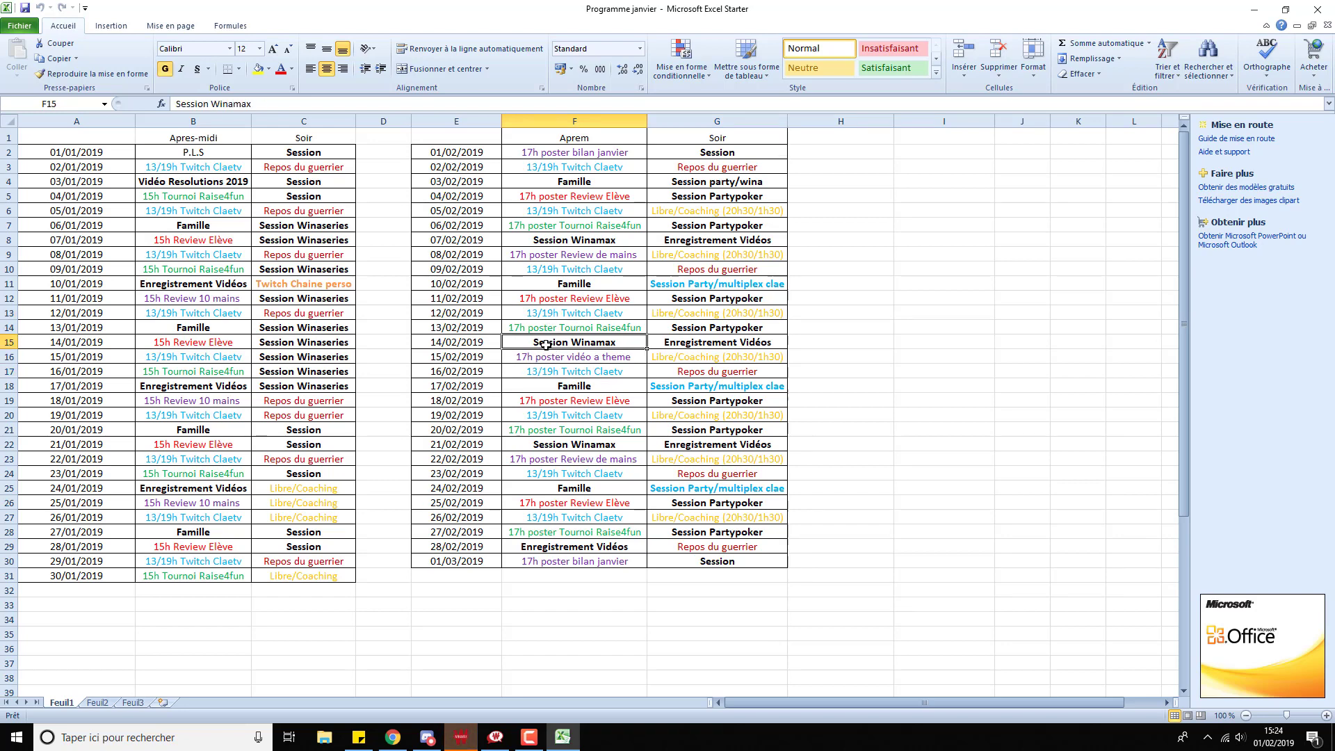
left_click(1279, 737)
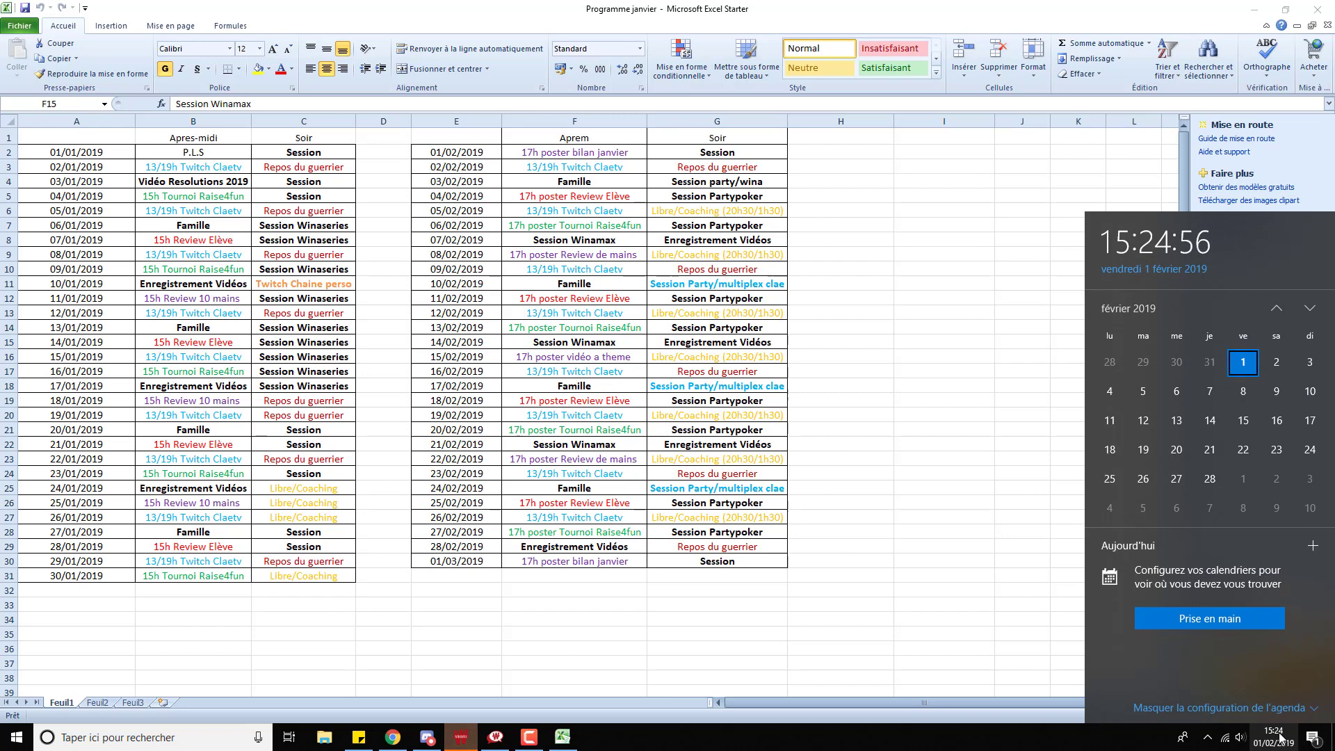
left_click(1282, 738)
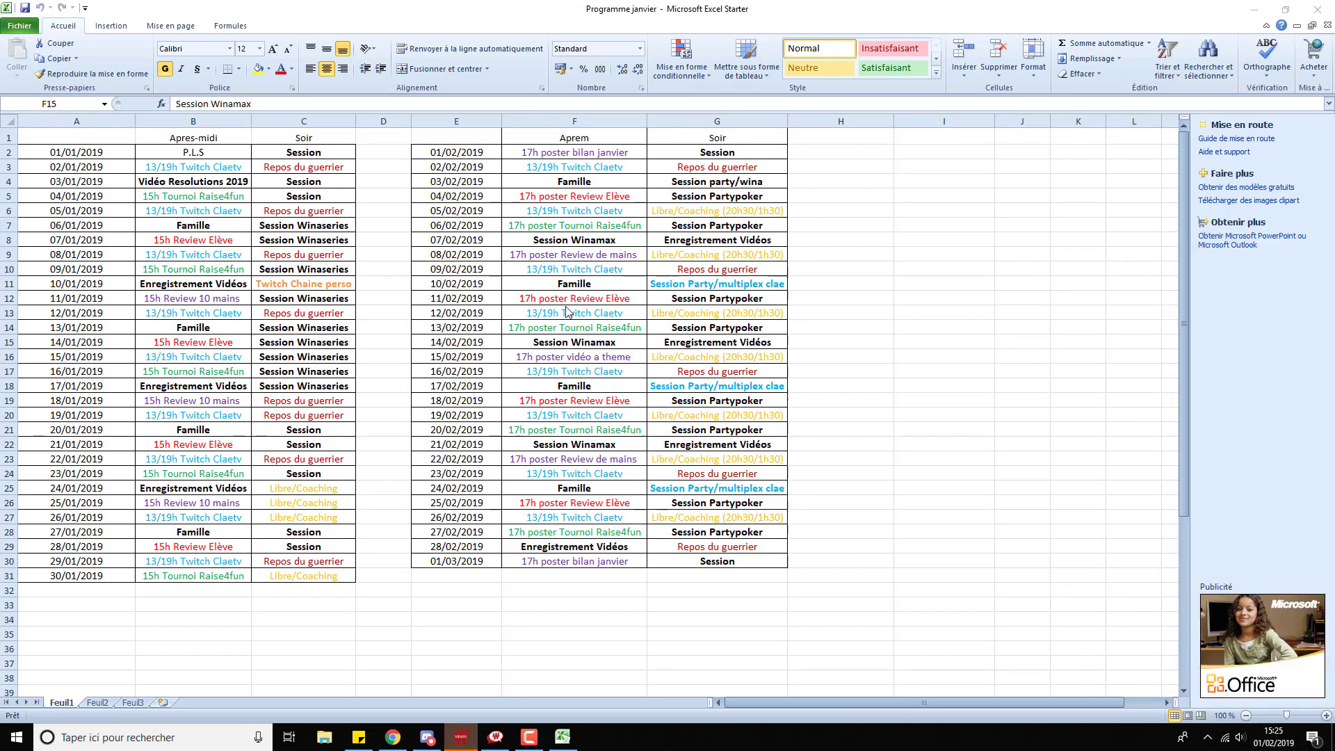
left_click(548, 340)
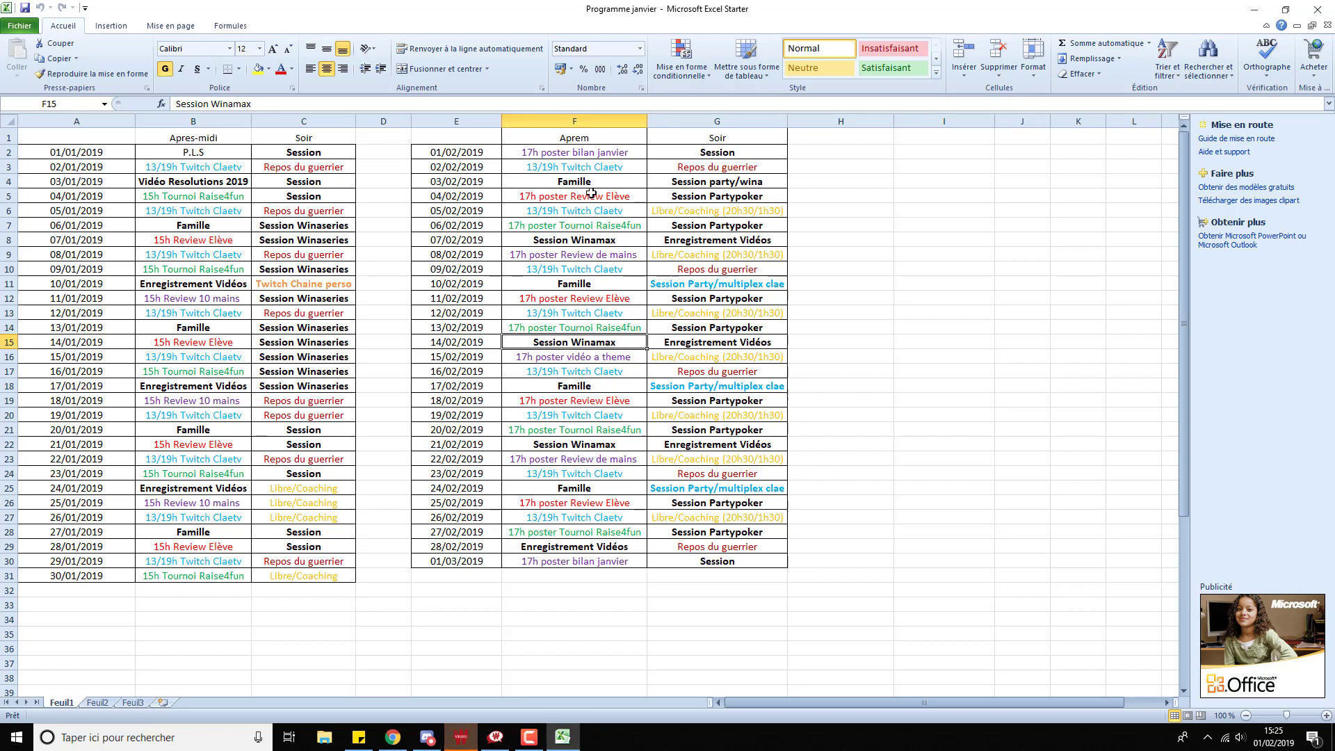
- Review the Session Partypoker evenings on 6, 11, 13 and 18 February in the schedule
left_click(727, 205)
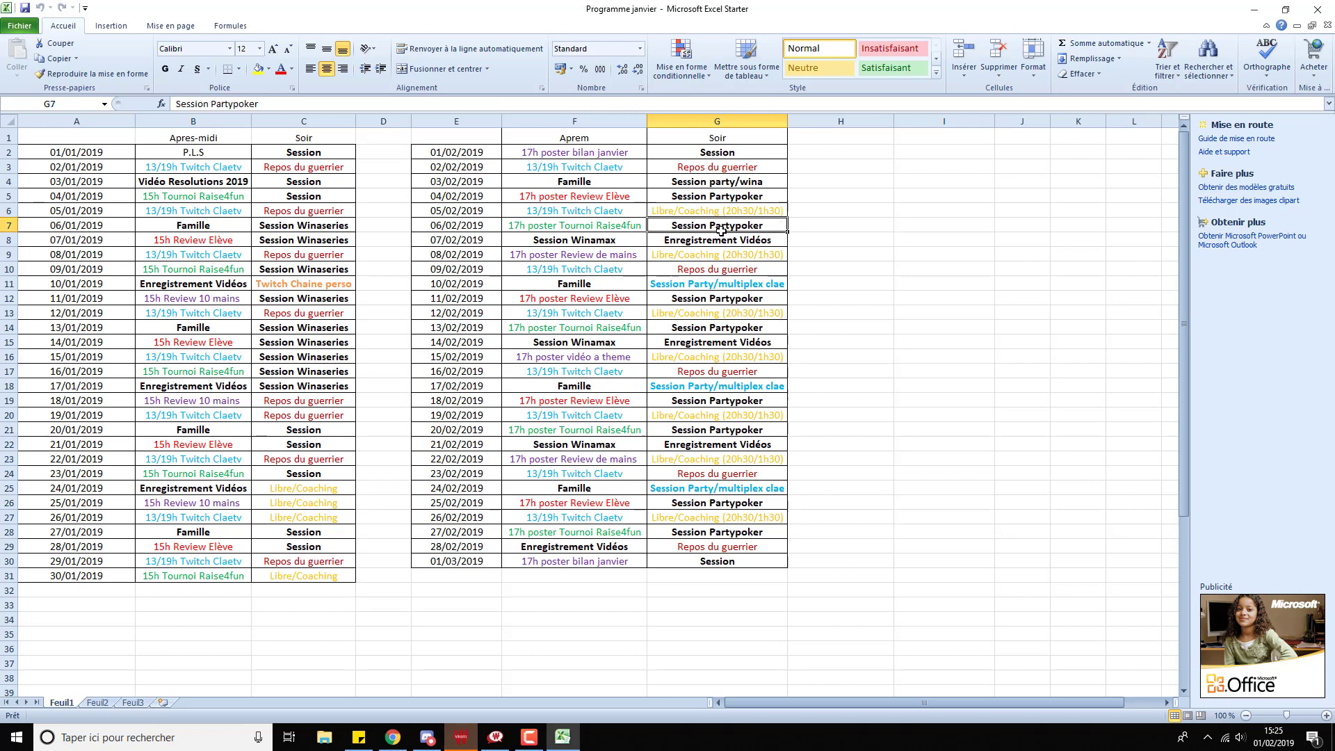
left_click(727, 225)
left_click(732, 301)
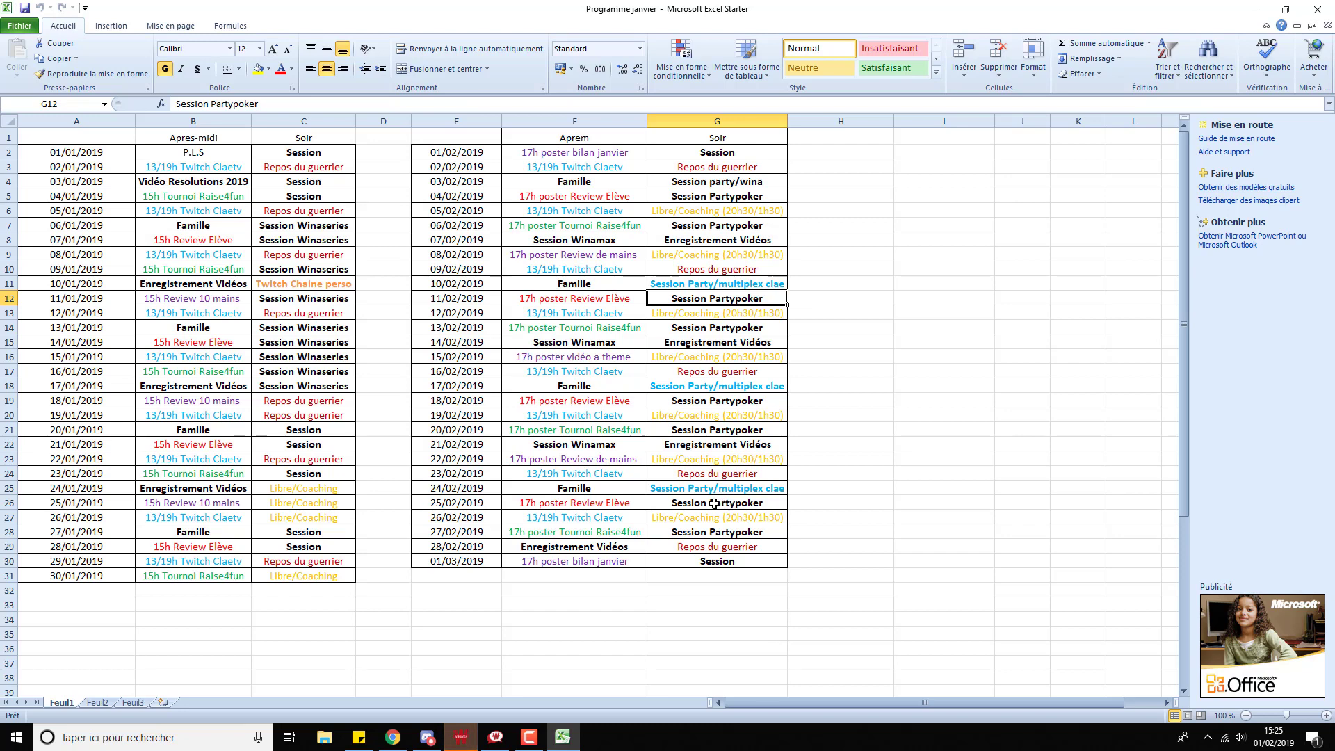
left_click(857, 408)
left_click(742, 300)
left_click(730, 327)
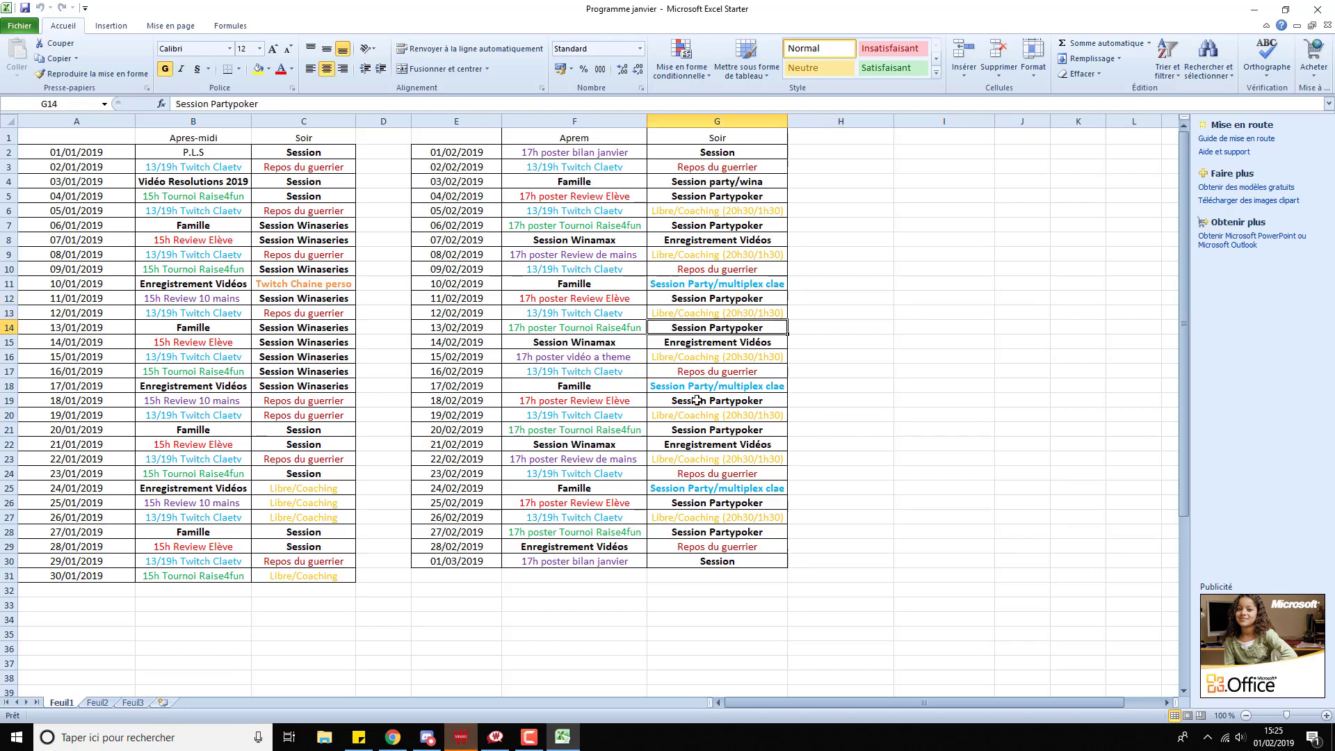
left_click(758, 406)
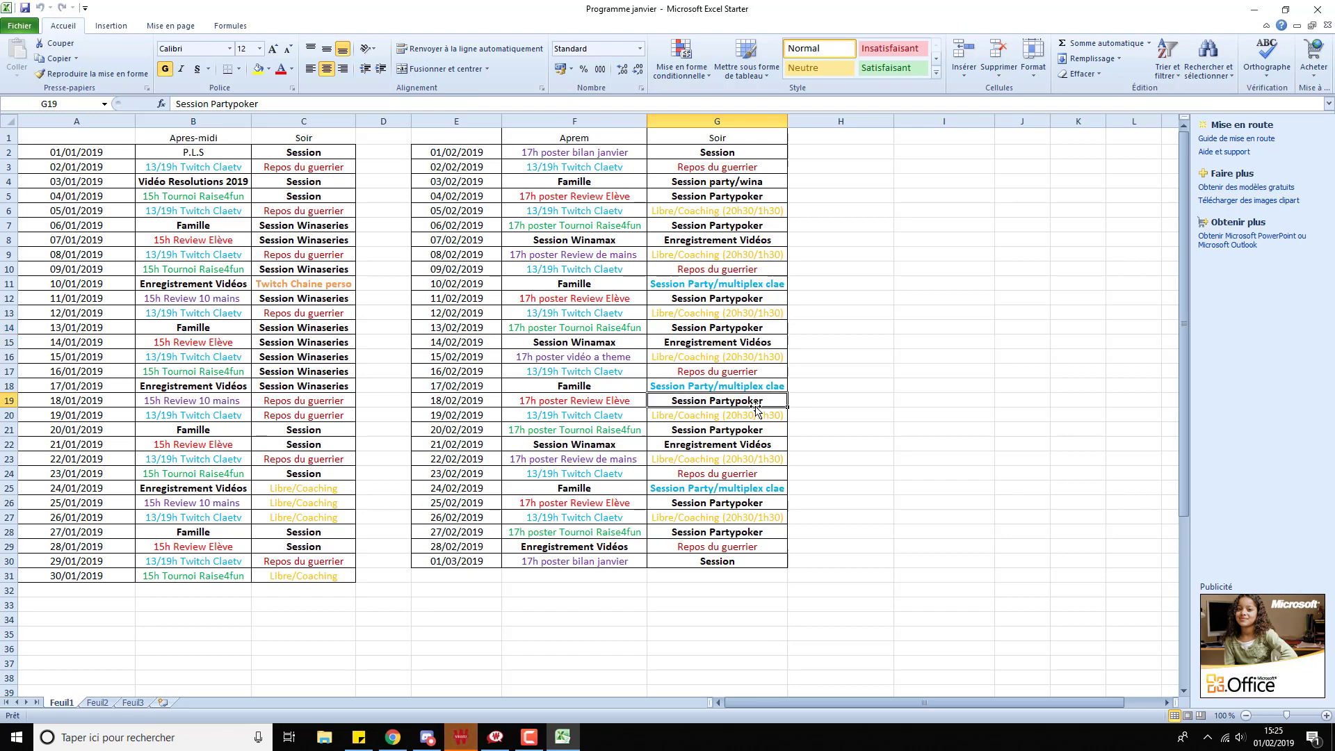
left_click(834, 400)
key("Left")
left_click(811, 401)
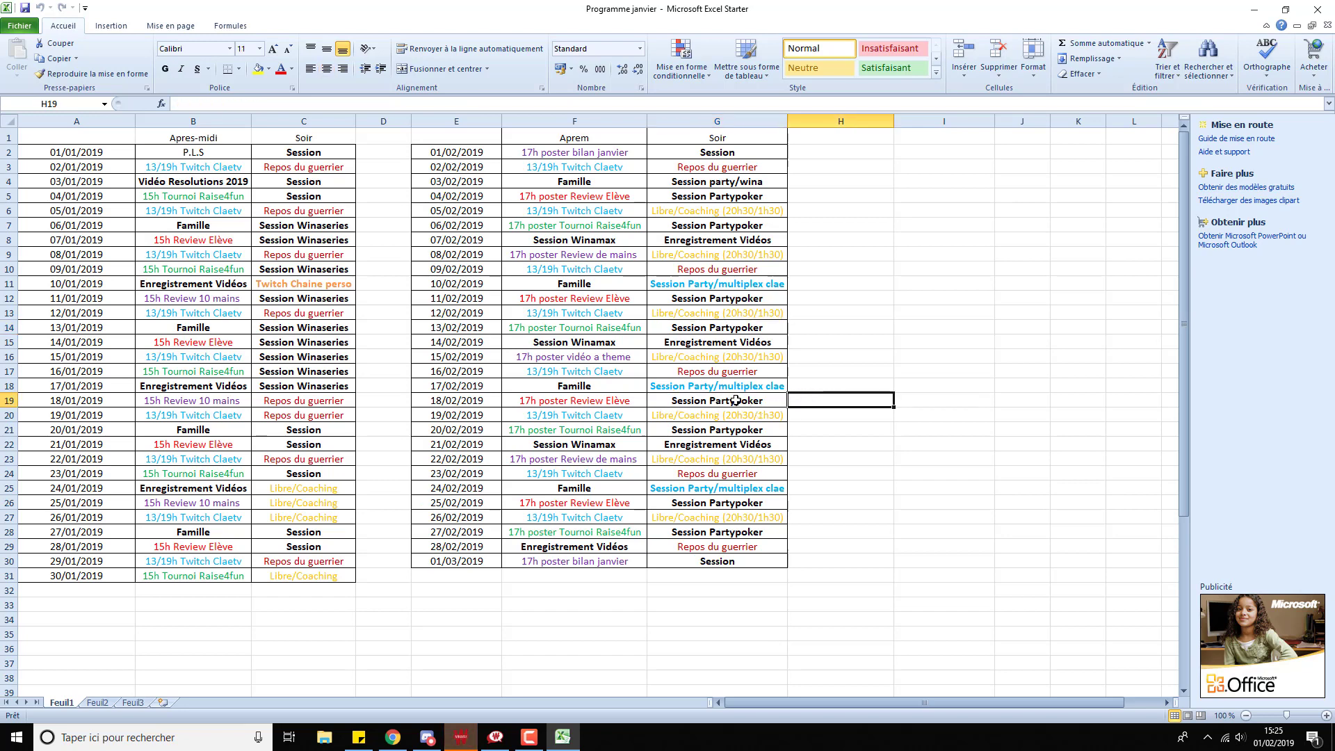
left_click(736, 401)
left_click(827, 399)
left_click(744, 402)
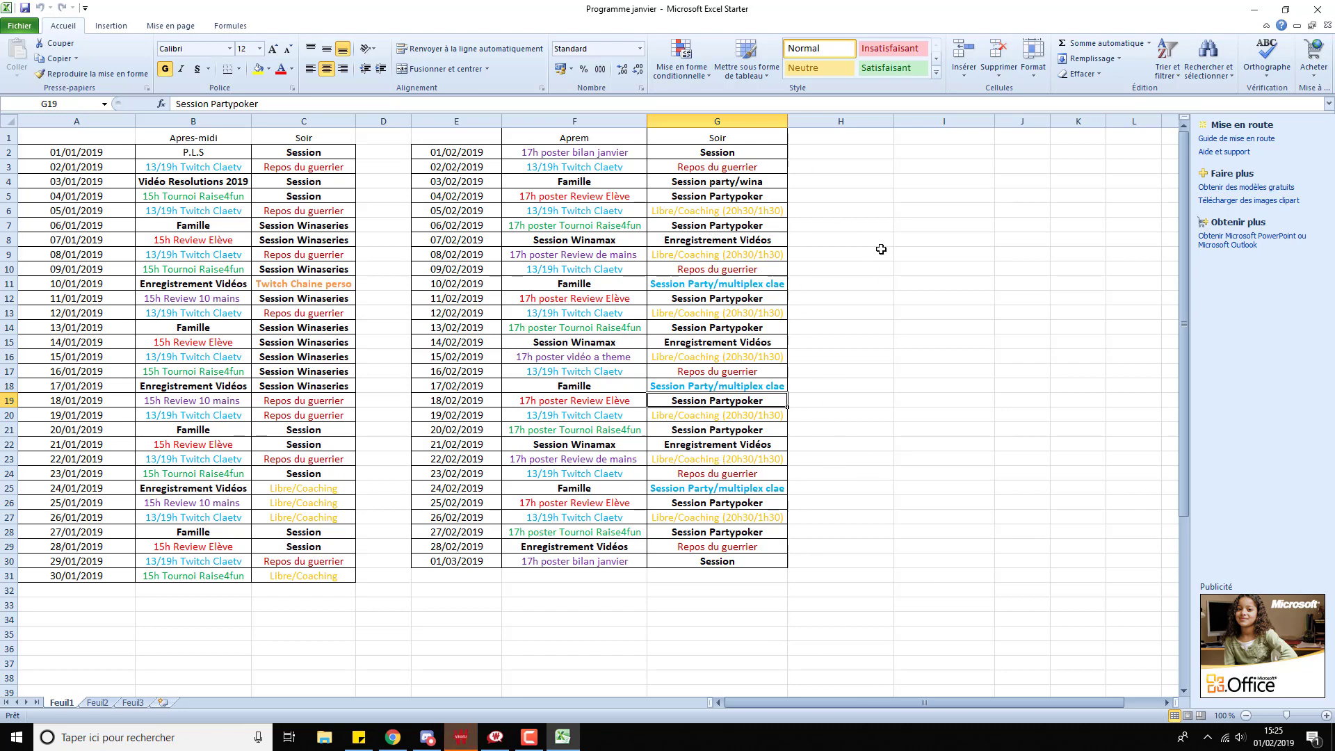
- Check the 14 February Session Winamax afternoon and the 1 March Session evening in the schedule
left_click(583, 341)
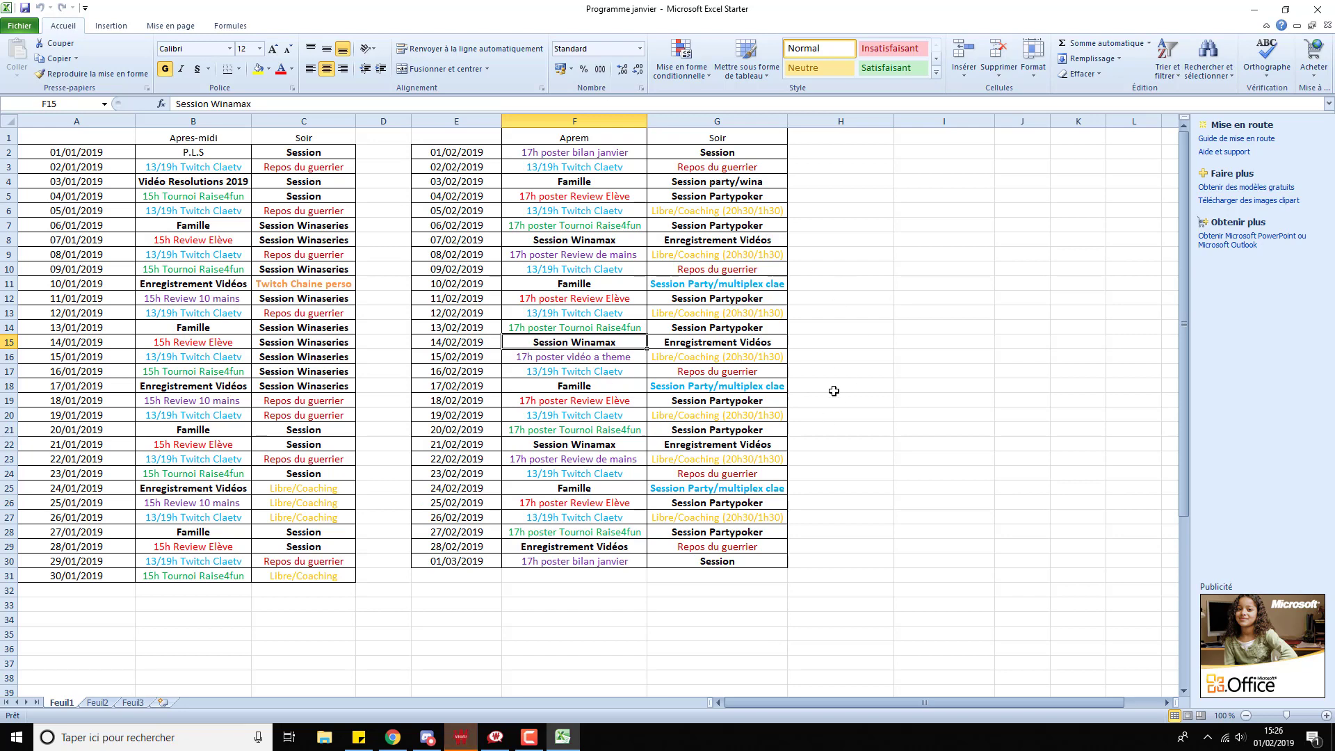
left_click(764, 561)
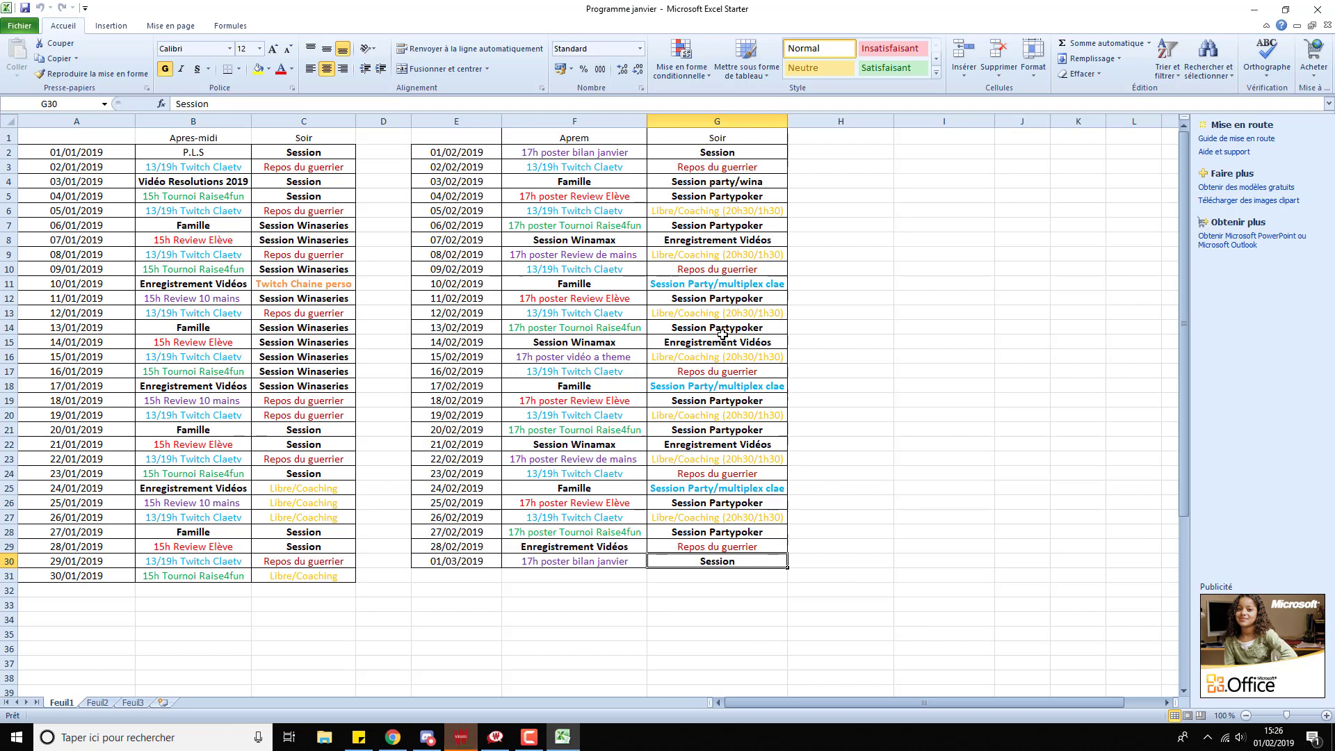
- Close the Programme janvier workbook and inspect the end of the total profit graph on the SharkScope page
left_click(1318, 9)
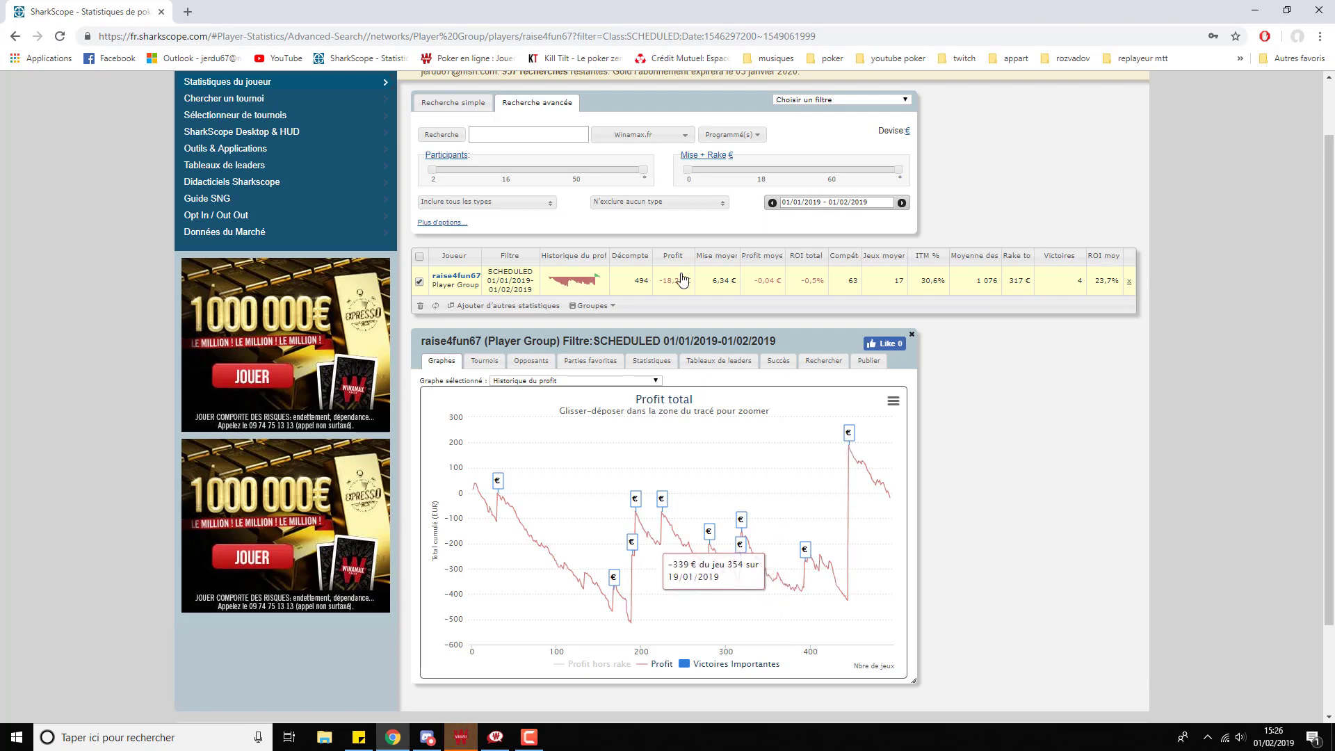
mouse_move(861, 443)
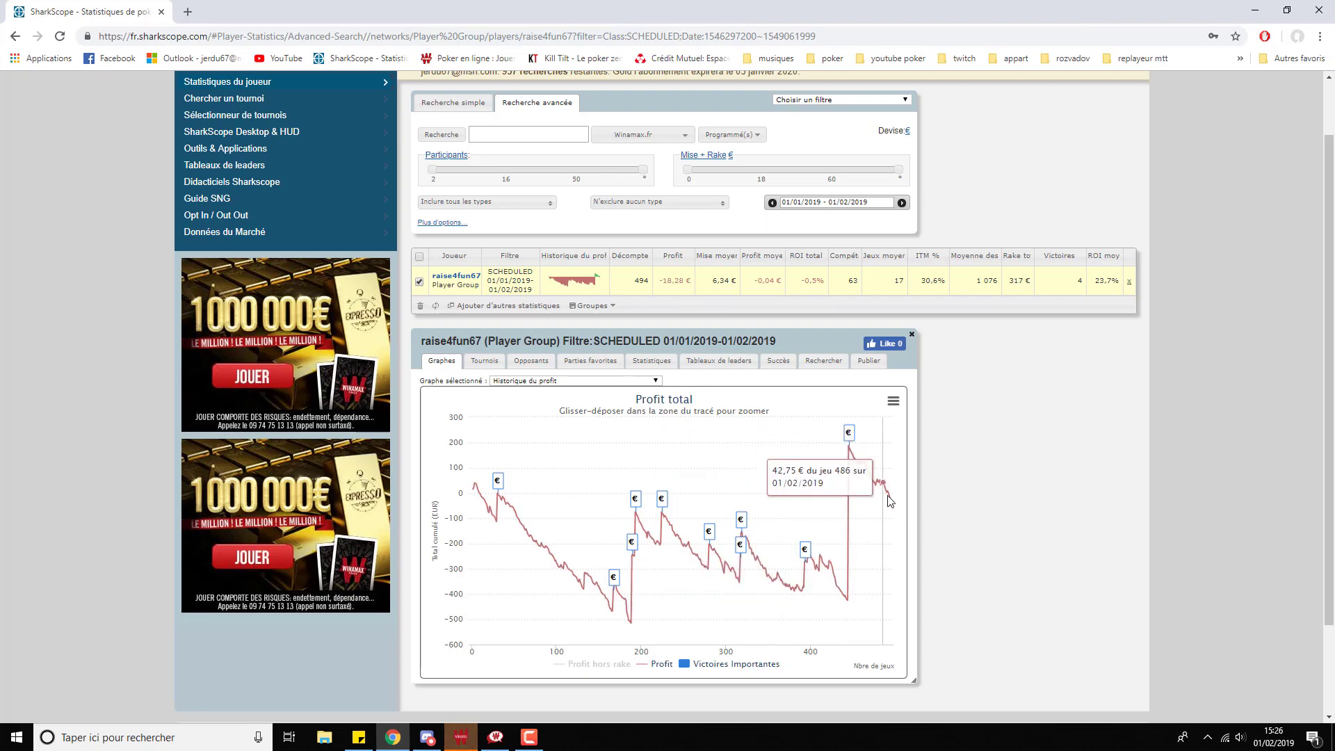